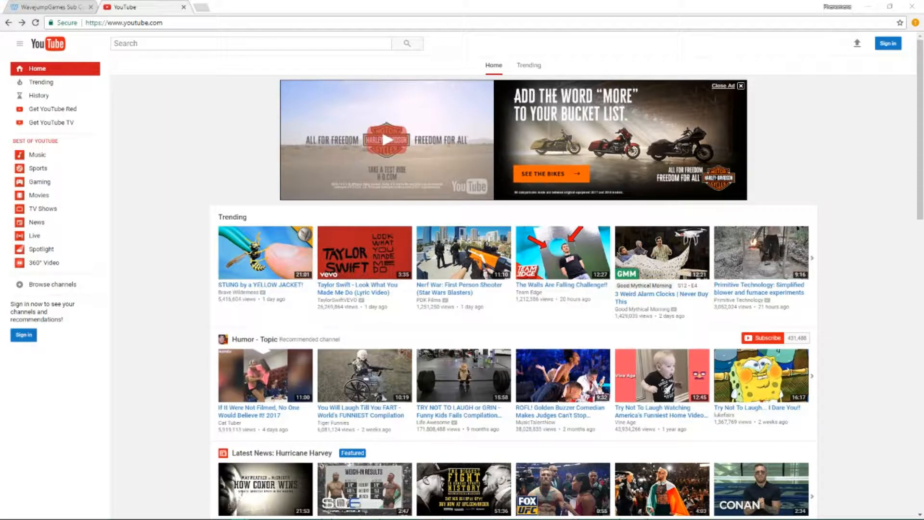
Check the WavejumpGames live subscriber count, then return to the YouTube home page
click(19, 3)
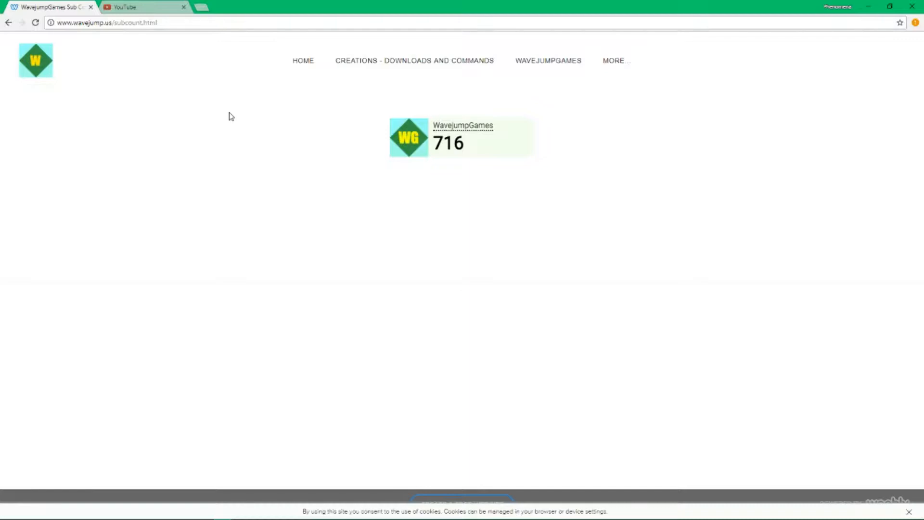
click(533, 143)
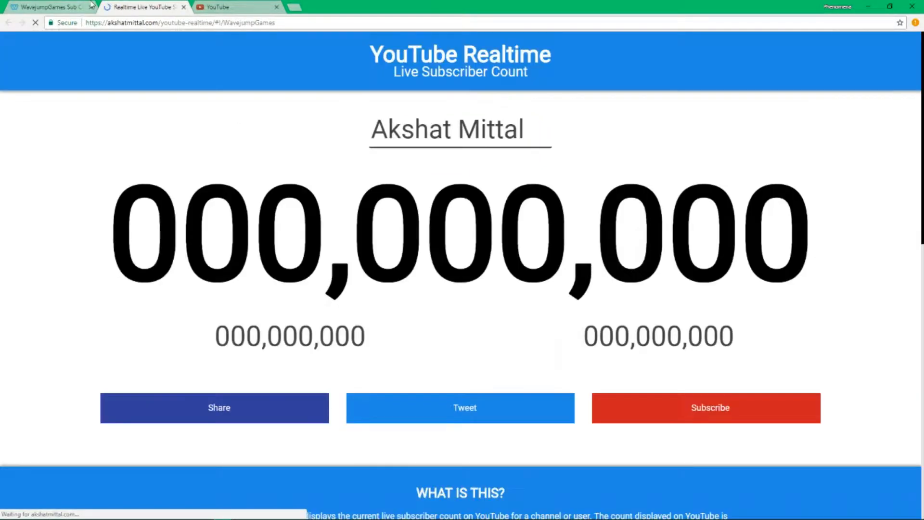
click(64, 4)
click(184, 7)
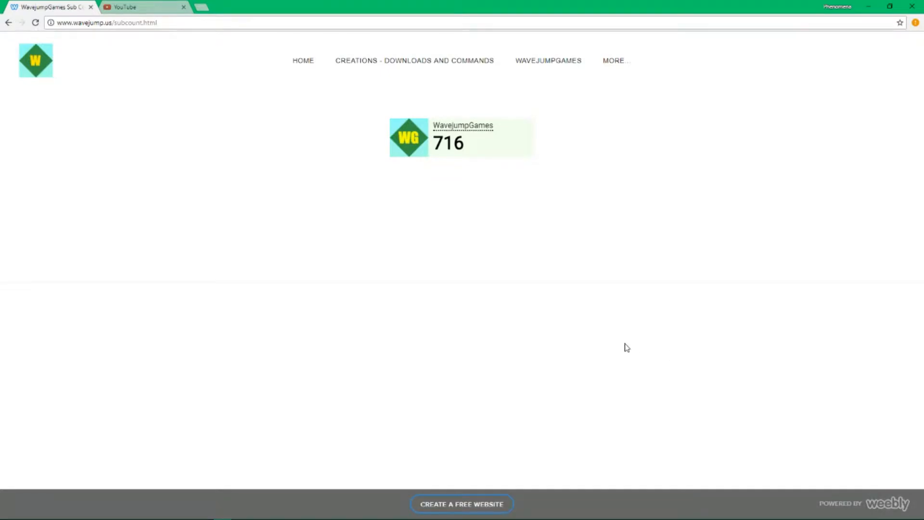
click(128, 4)
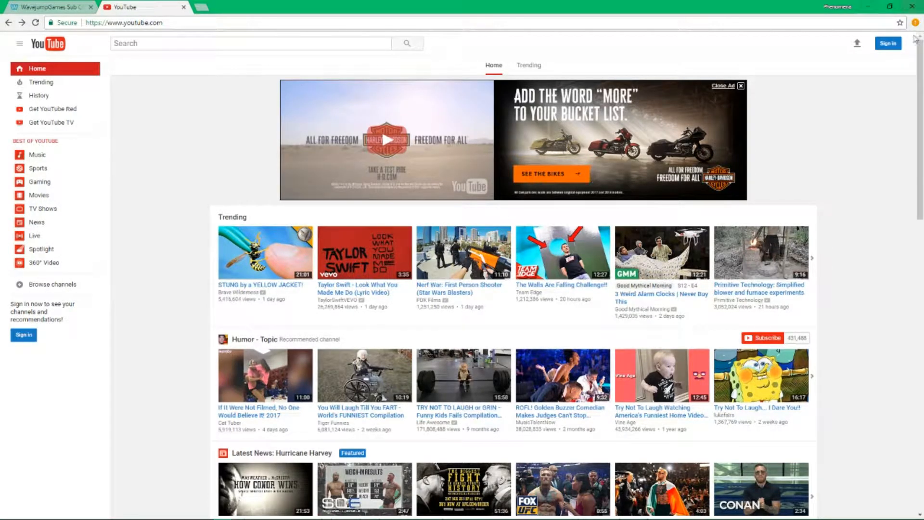
Create a new Google account, continue to YouTube, and save its password in the browser
click(886, 46)
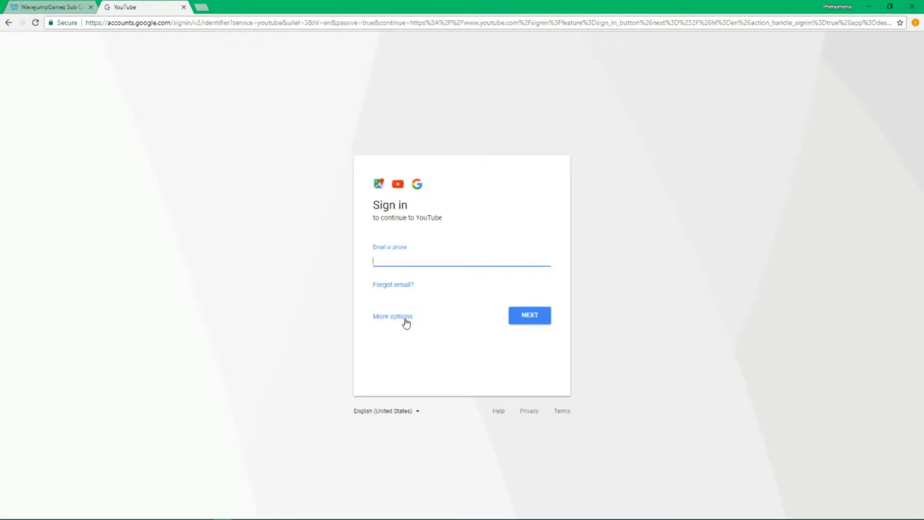
click(405, 318)
click(407, 323)
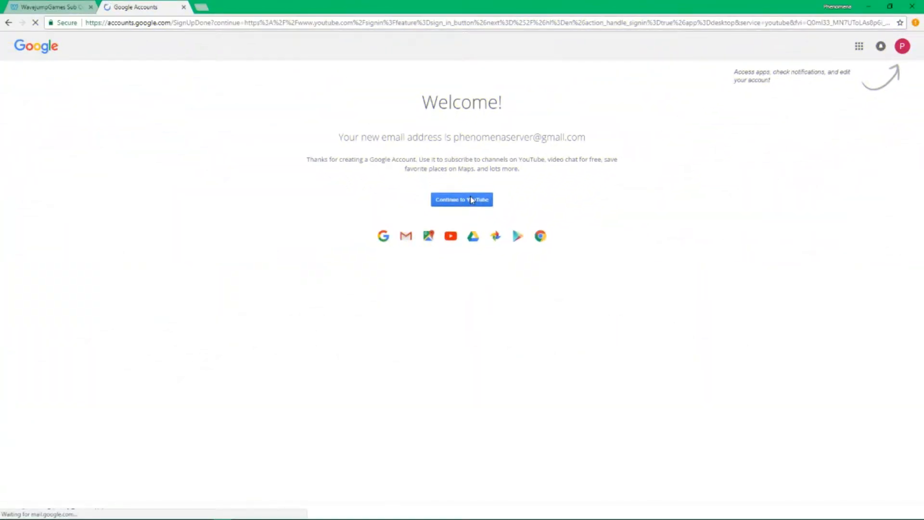
drag(383, 126, 549, 182)
click(547, 186)
click(464, 204)
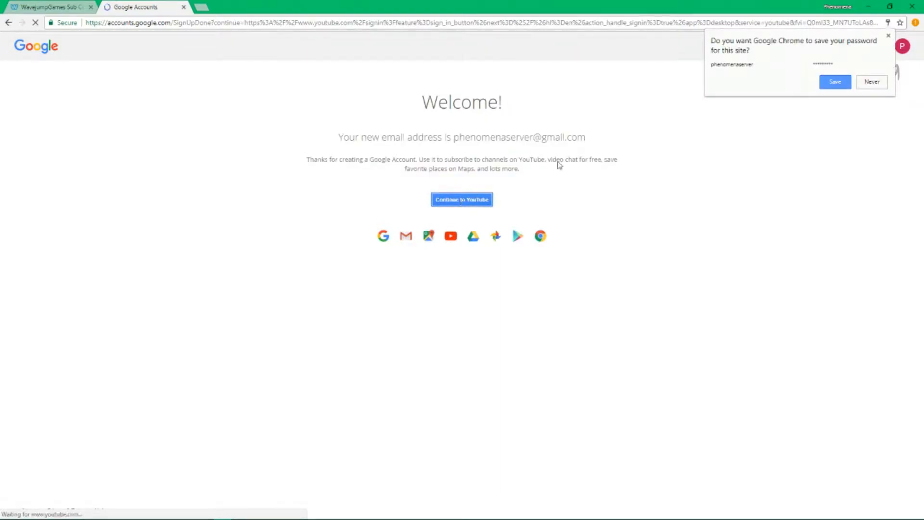
click(835, 82)
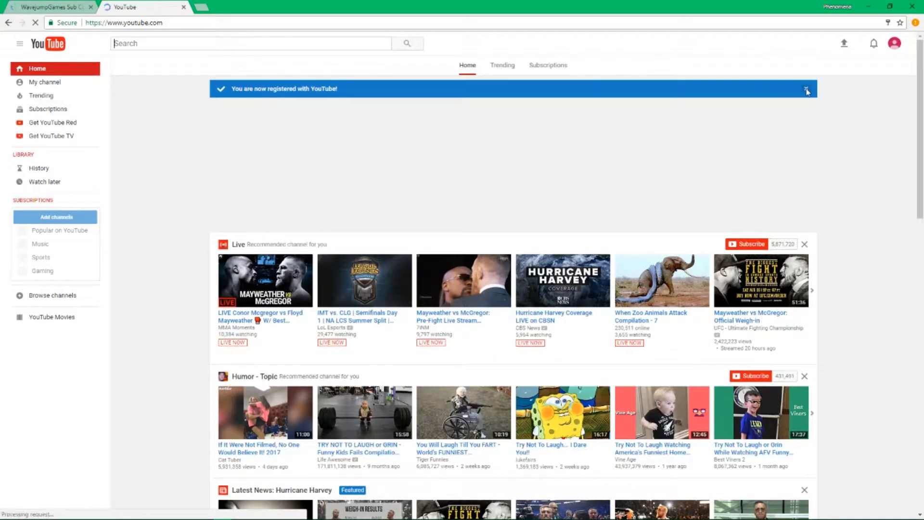
Dismiss the registration banner, allow YouTube notifications, and open account settings from the avatar menu
click(807, 89)
click(892, 45)
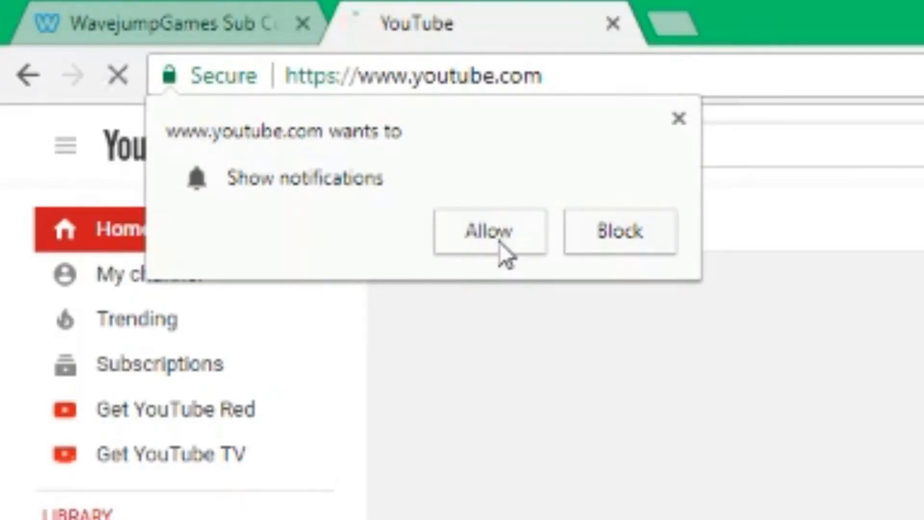
click(499, 242)
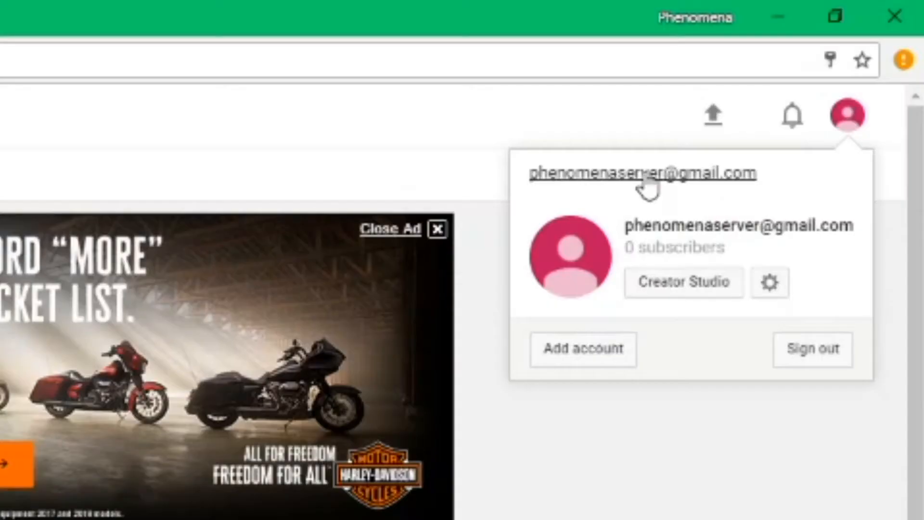
click(837, 126)
click(837, 126)
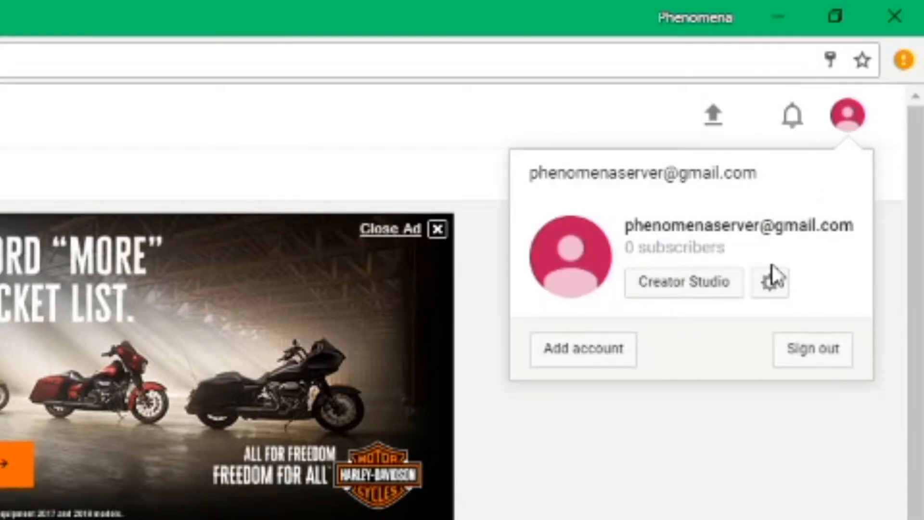
click(769, 283)
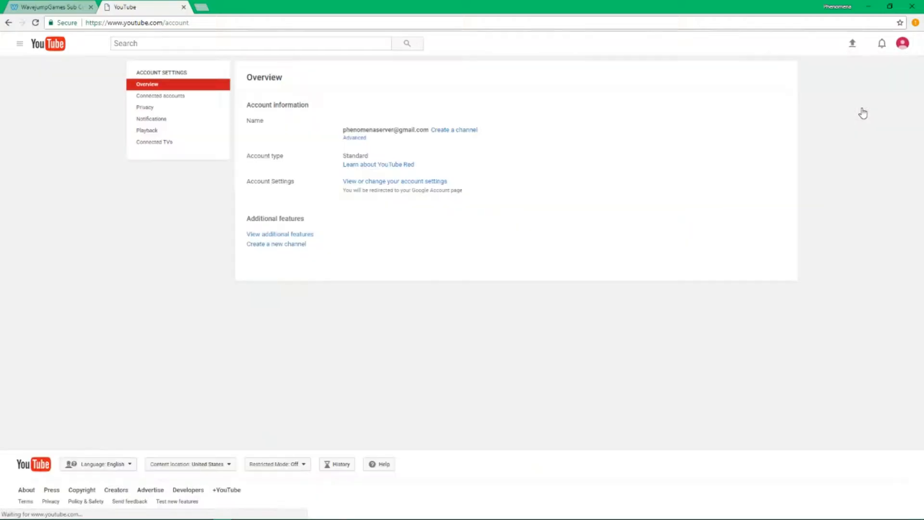
Start creating a channel for the new account from the settings overview
drag(476, 180, 371, 127)
click(329, 124)
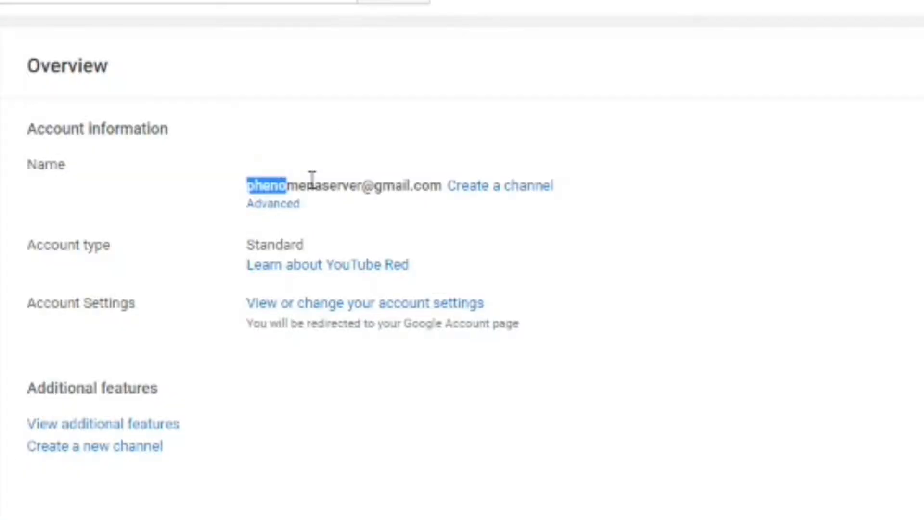
drag(312, 179, 429, 181)
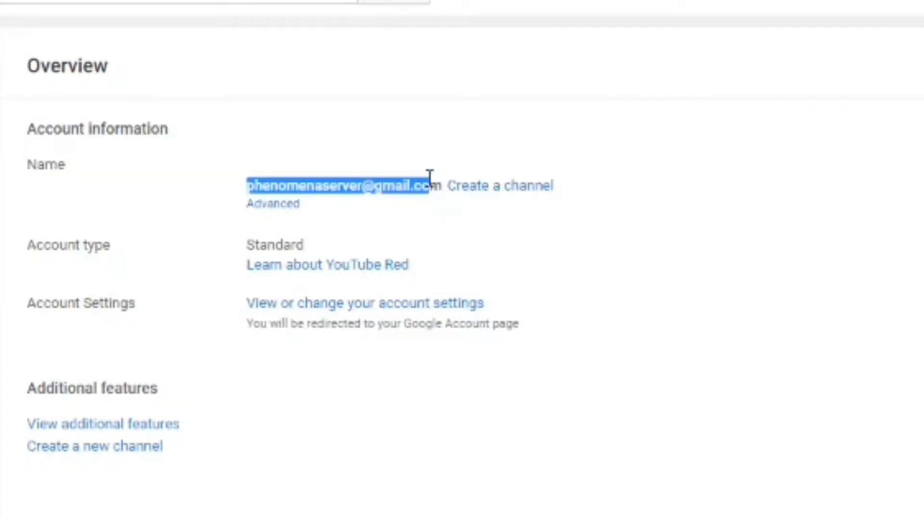
click(570, 236)
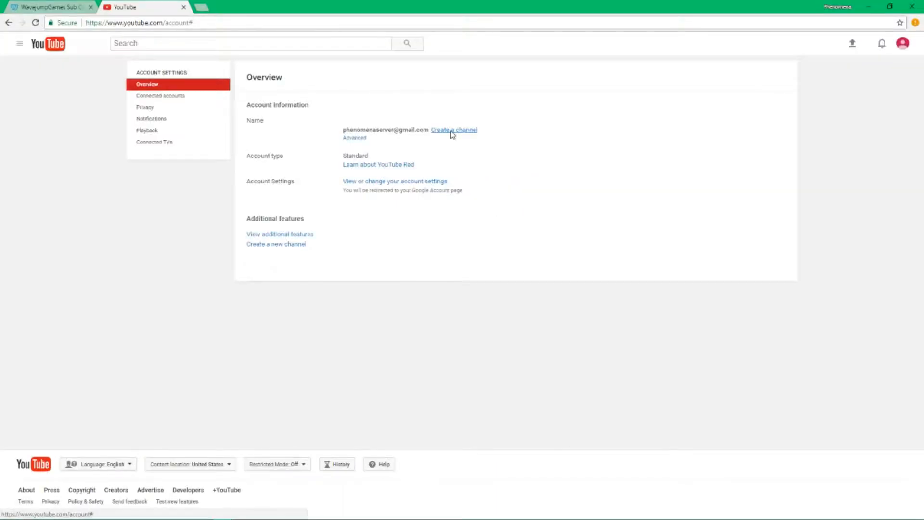
click(493, 190)
Clear the last name and re-enter 'Server' alongside the first name 'Phenomena'
click(408, 246)
key(ctrl+a)
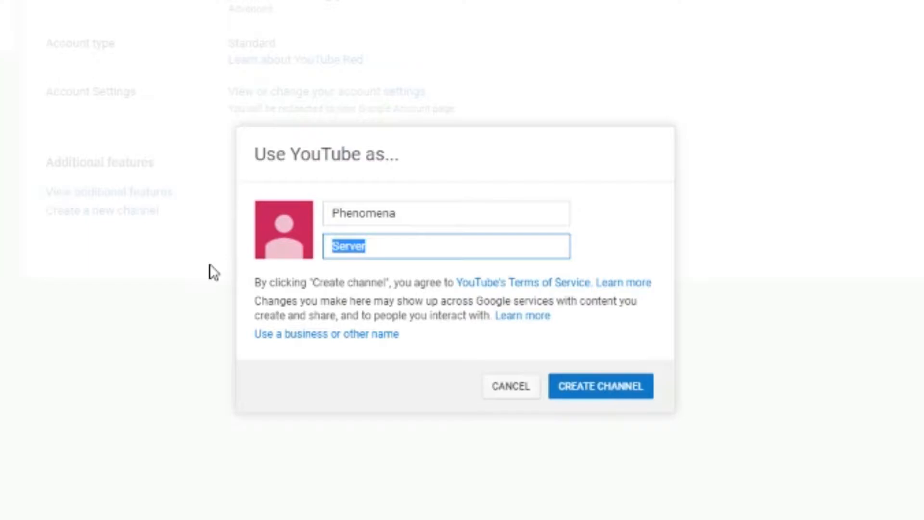
key(BackSpace)
drag(435, 219, 290, 251)
click(386, 247)
click(491, 222)
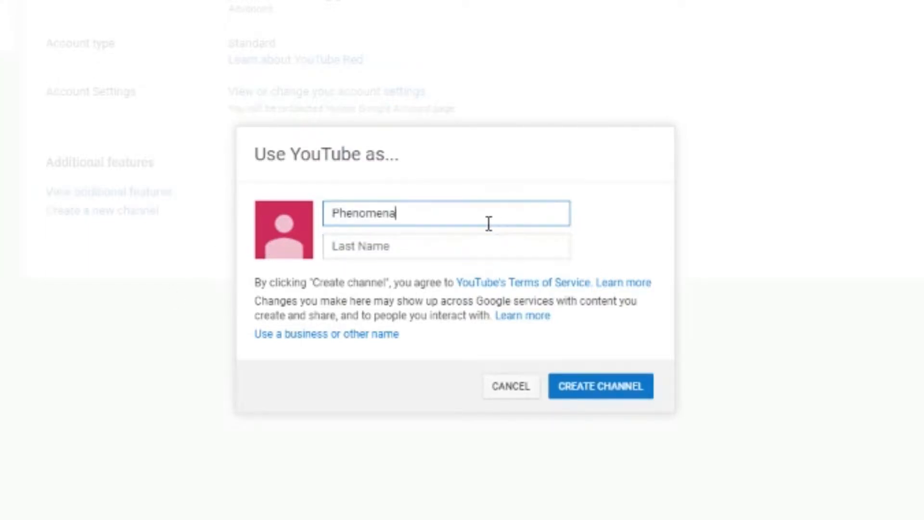
click(600, 392)
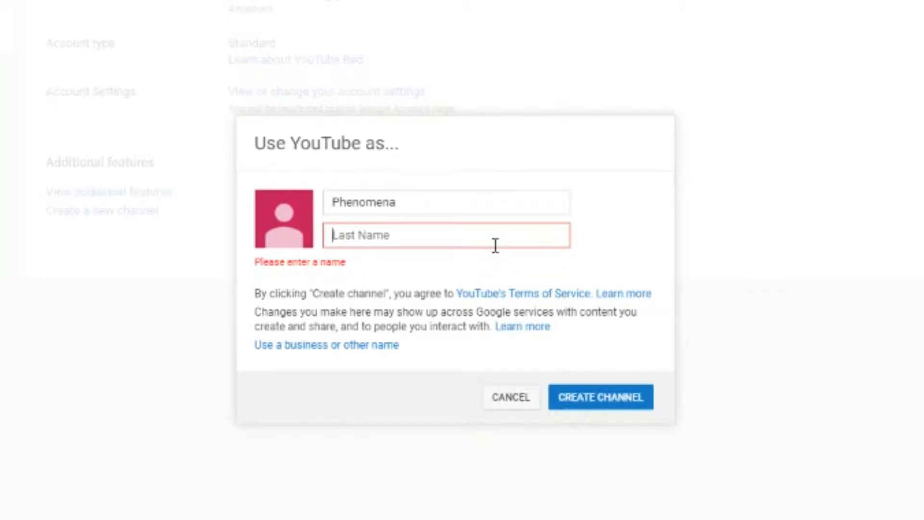
text(Server)
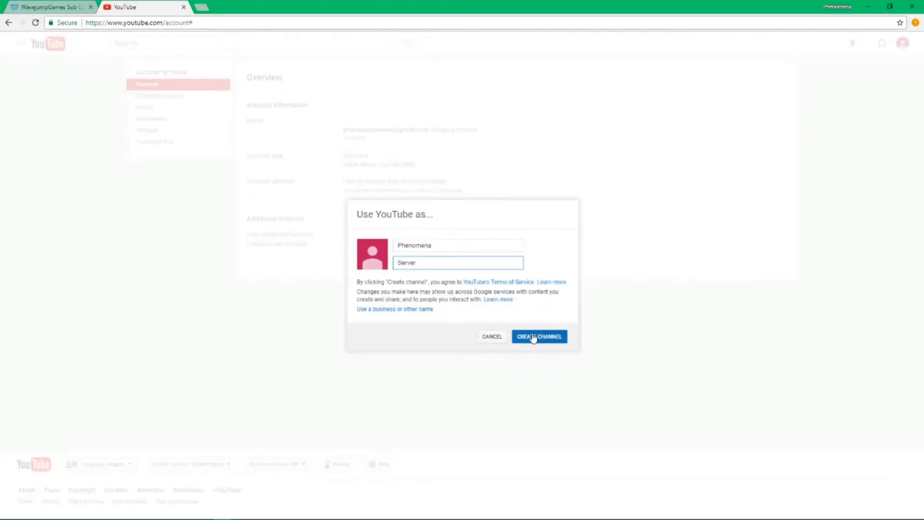
Choose to create the channel under a business or other name instead
click(519, 249)
click(469, 336)
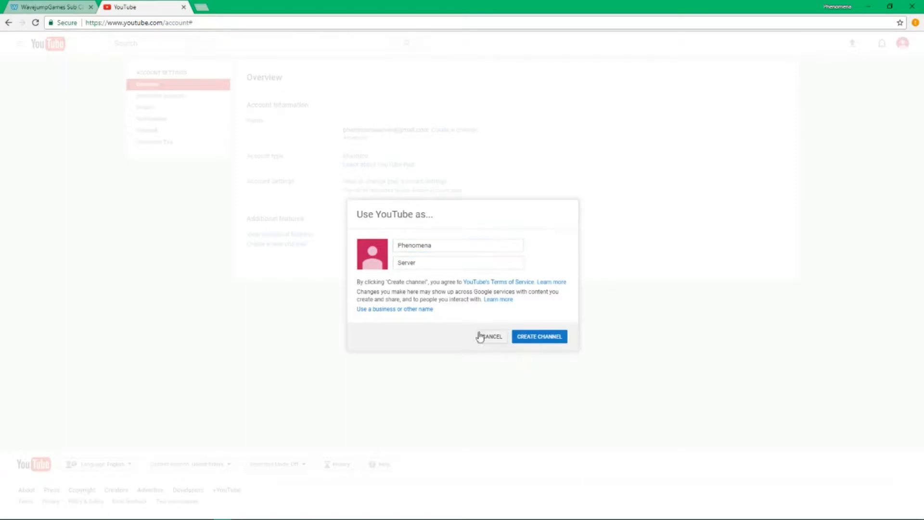
click(424, 310)
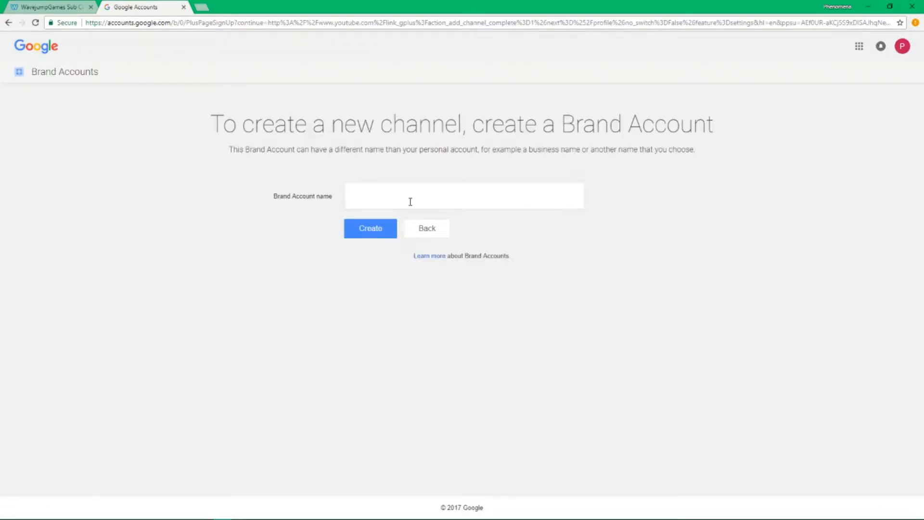
Create the Brand Account, entering 'Phebinomena' in the Brand Account name field
click(411, 200)
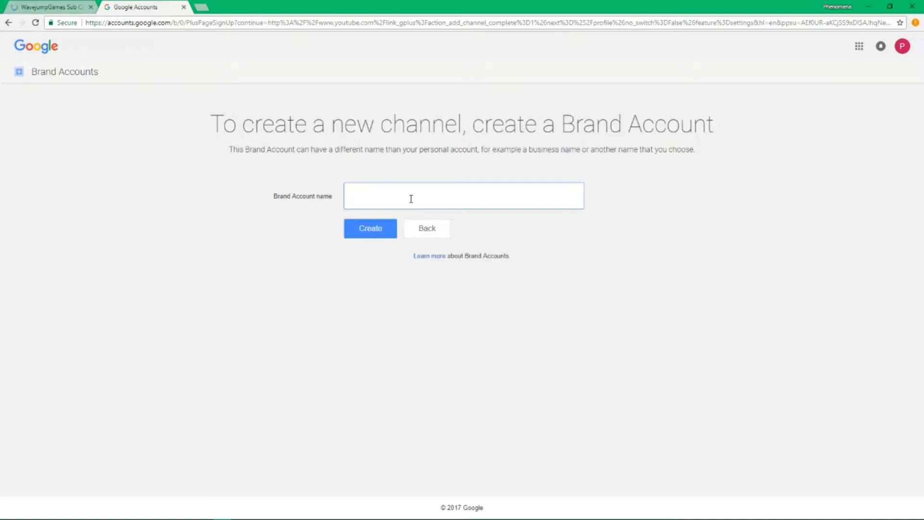
text(Phe)
text(bi)
text(nomena)
key(Return)
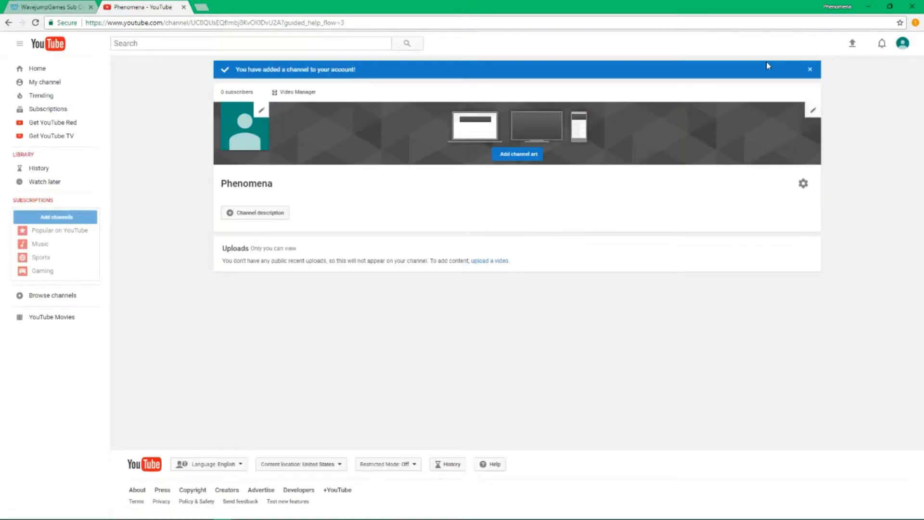
Dismiss the channel-added banner, view and cancel channel settings, then go to Video Manager
click(901, 44)
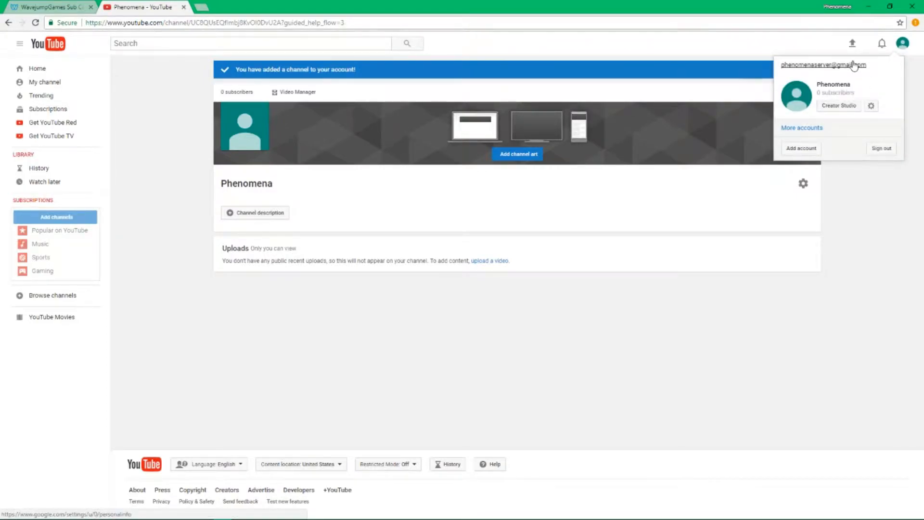
click(902, 44)
click(813, 70)
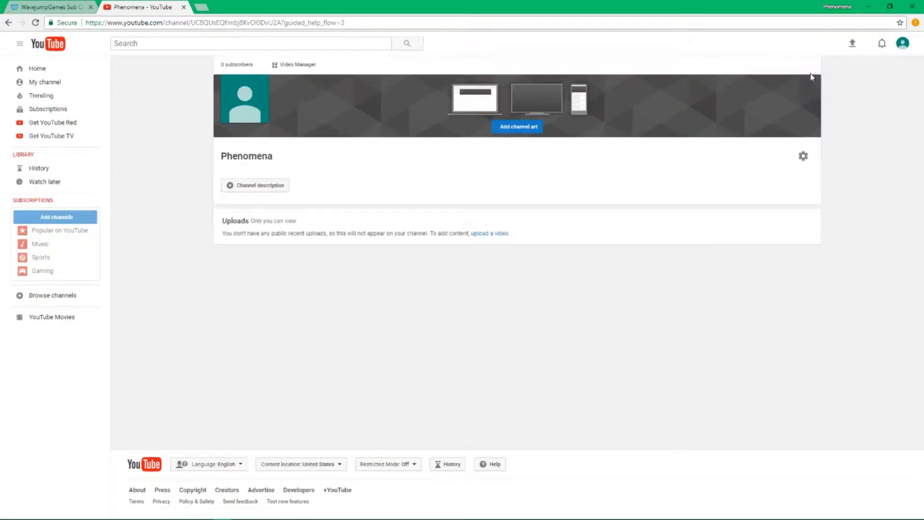
click(804, 156)
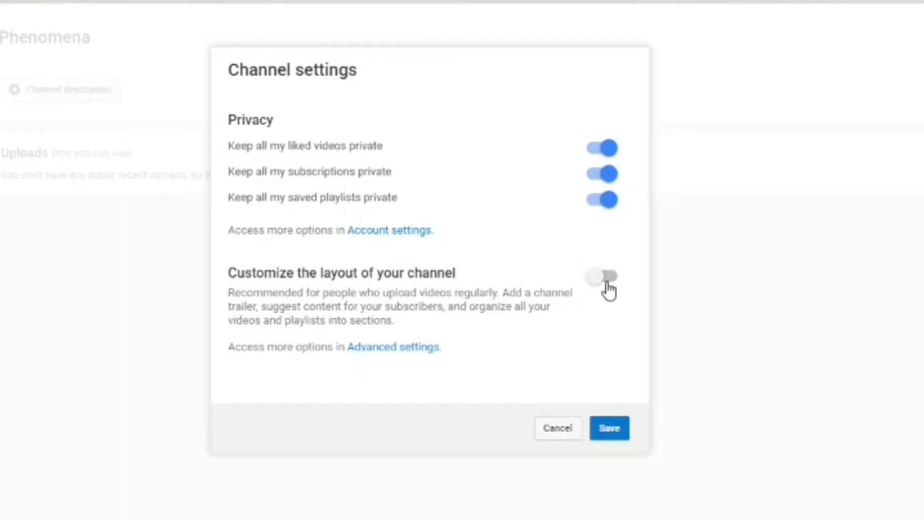
click(558, 429)
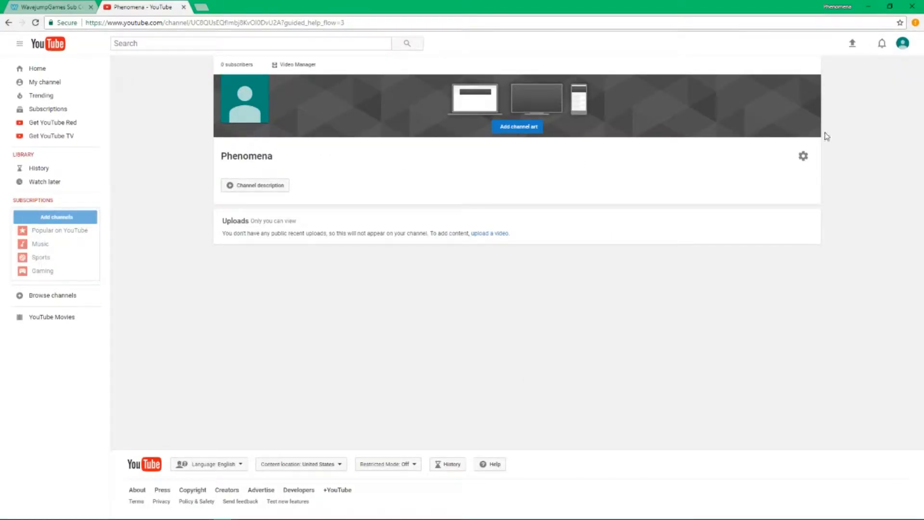
click(809, 163)
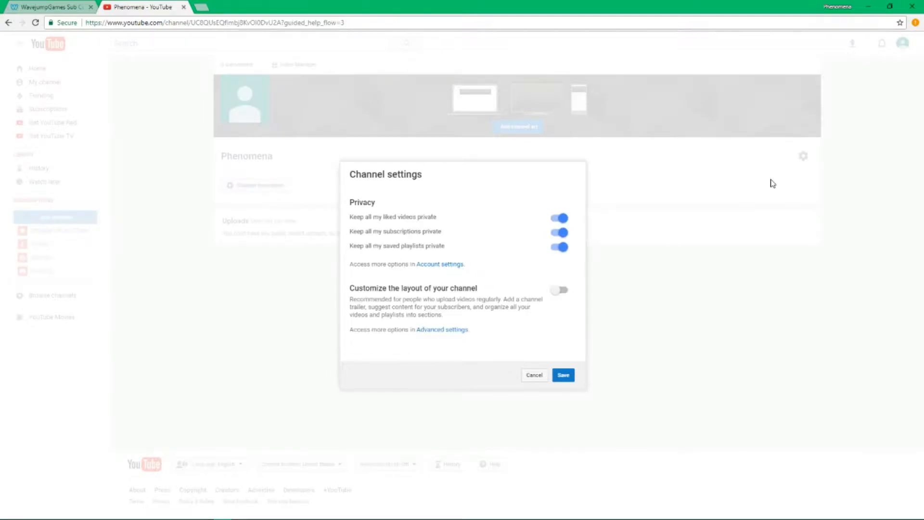
click(535, 376)
click(900, 48)
click(900, 48)
click(302, 66)
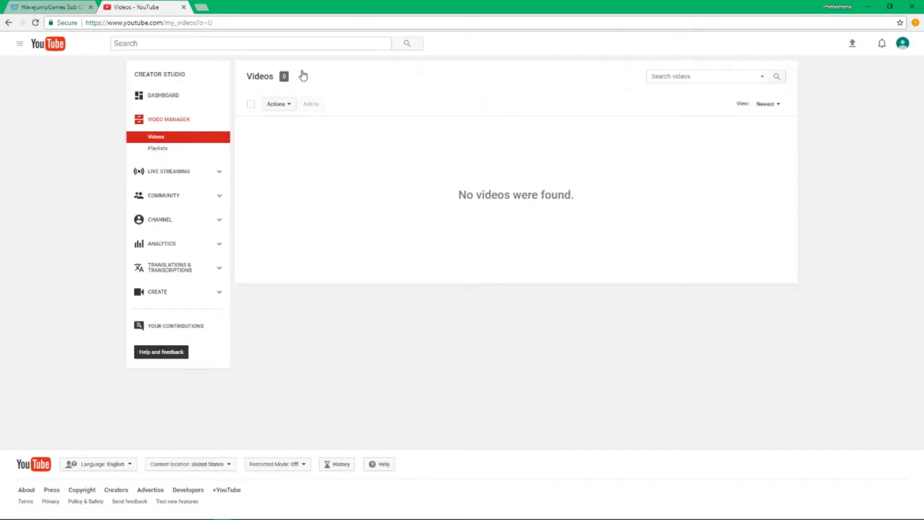
View the Creator Studio dashboard, the uploaded videos list, and the Playlists page
click(201, 99)
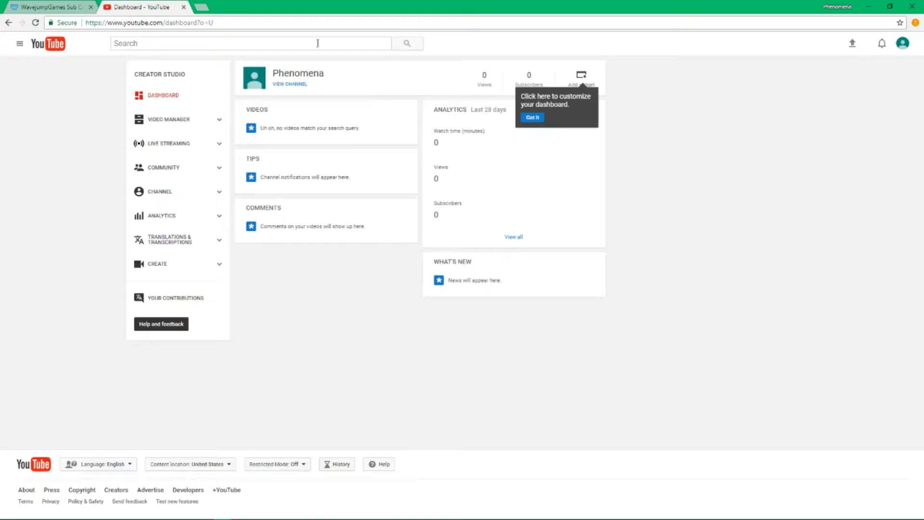
click(544, 121)
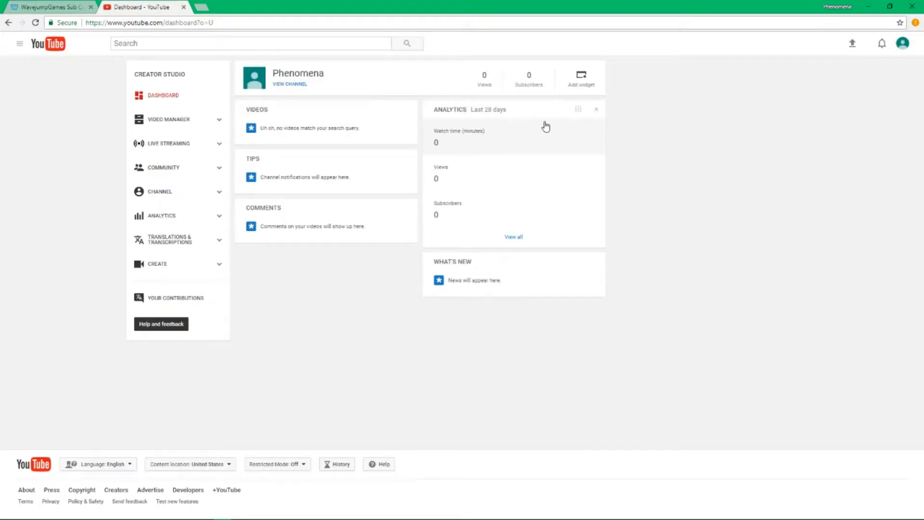
click(204, 126)
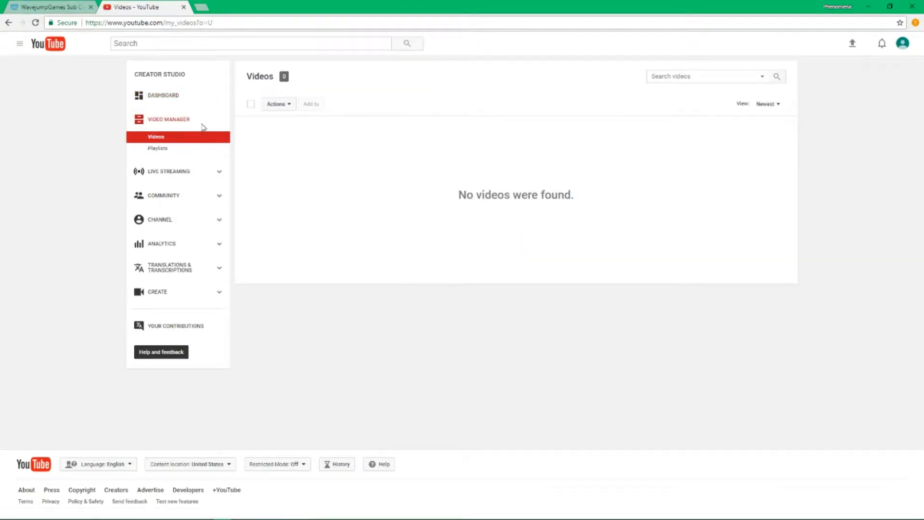
click(188, 149)
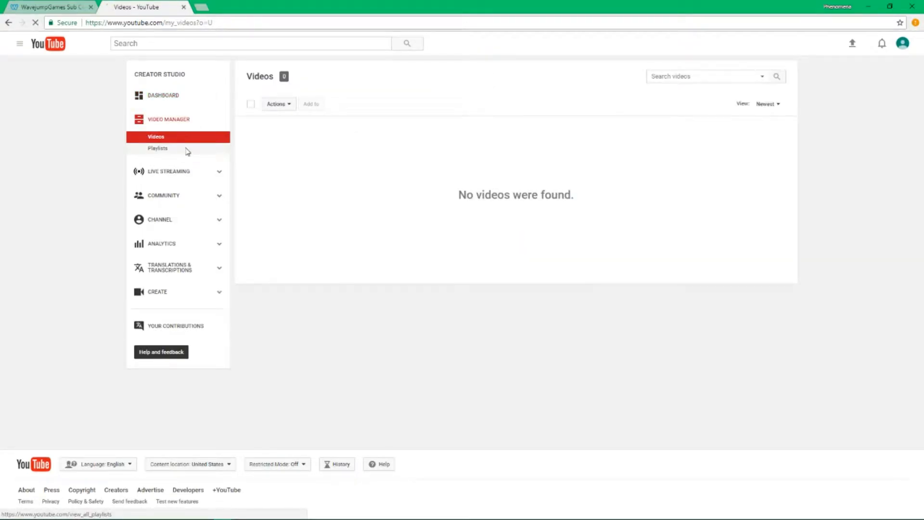
Look through Live Streaming, Events, Comments, Messages, and the empty Subscribers list
click(195, 178)
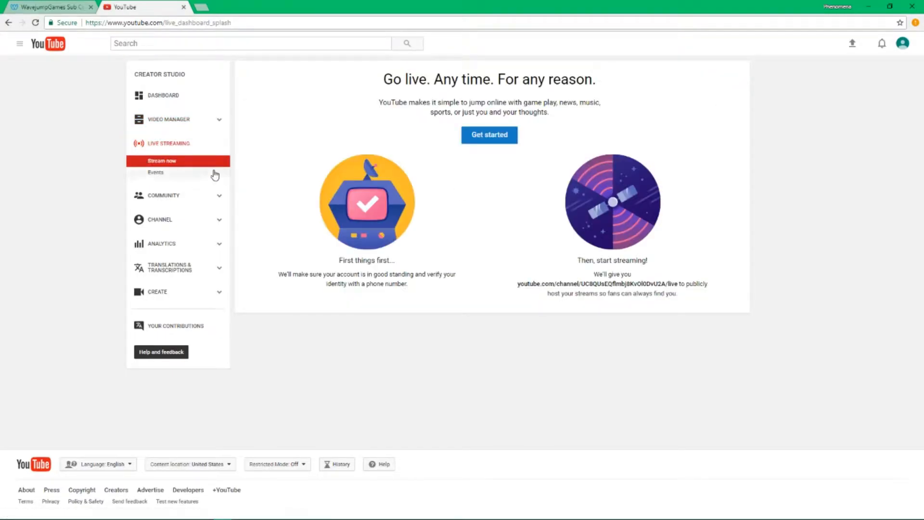
drag(370, 78, 559, 144)
click(562, 147)
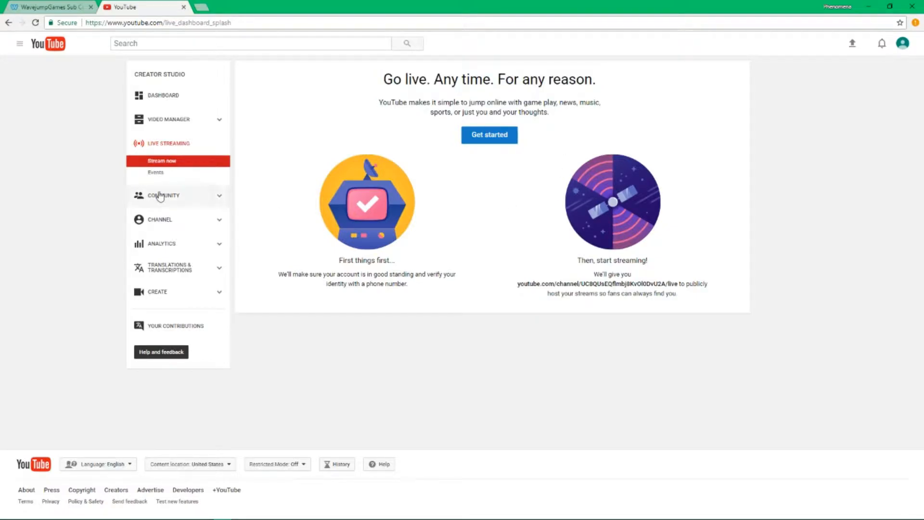
click(154, 172)
click(196, 199)
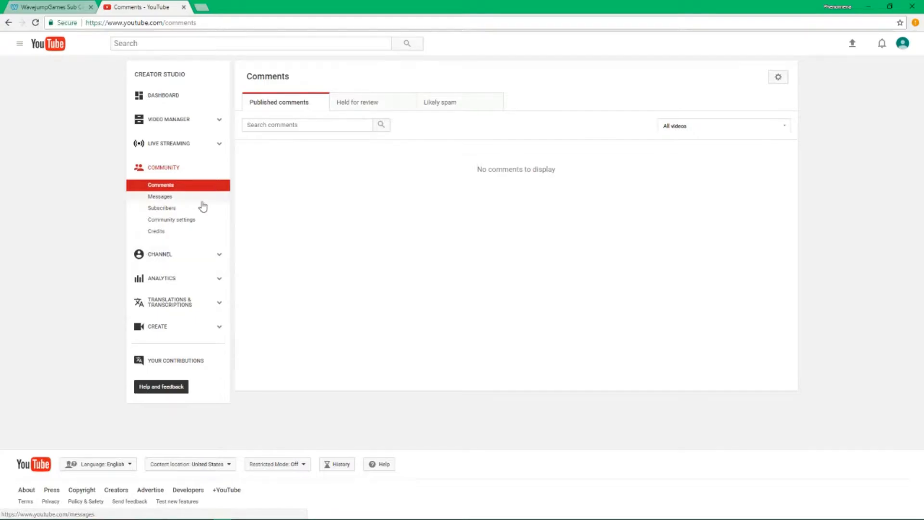
click(203, 207)
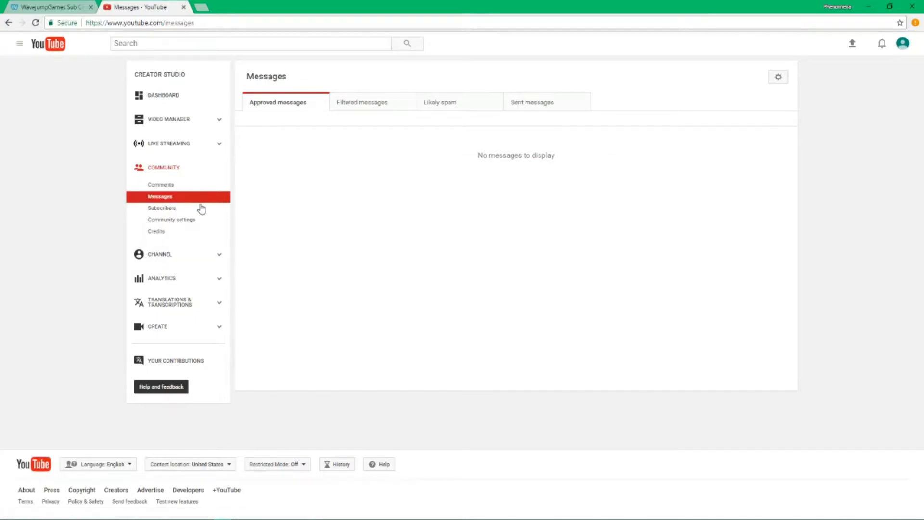
click(198, 212)
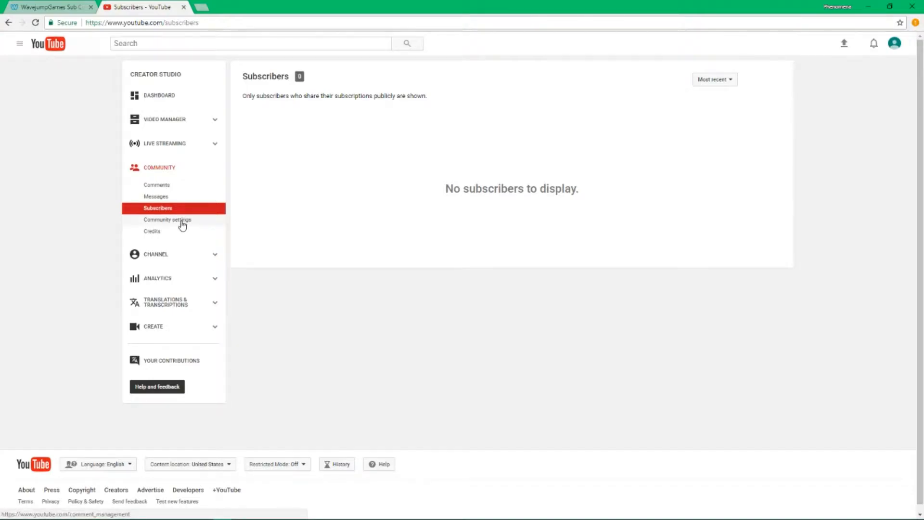
drag(239, 103, 346, 189)
Open Community settings and read the Moderators description
click(334, 188)
click(201, 221)
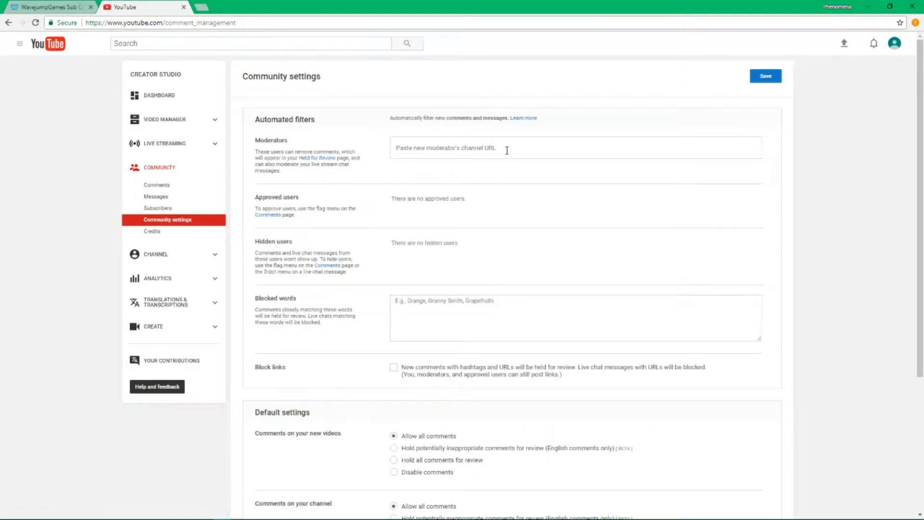
scroll(511, 169, down, 4)
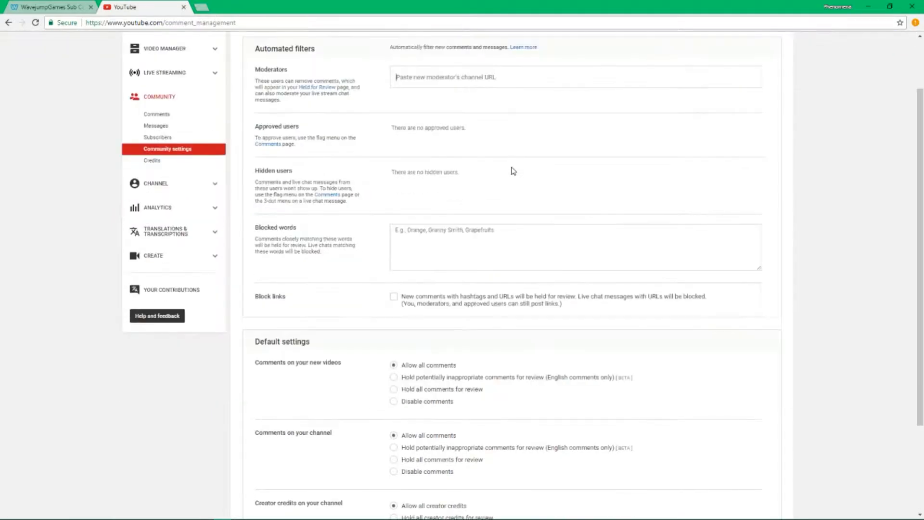
scroll(511, 170, up, 4)
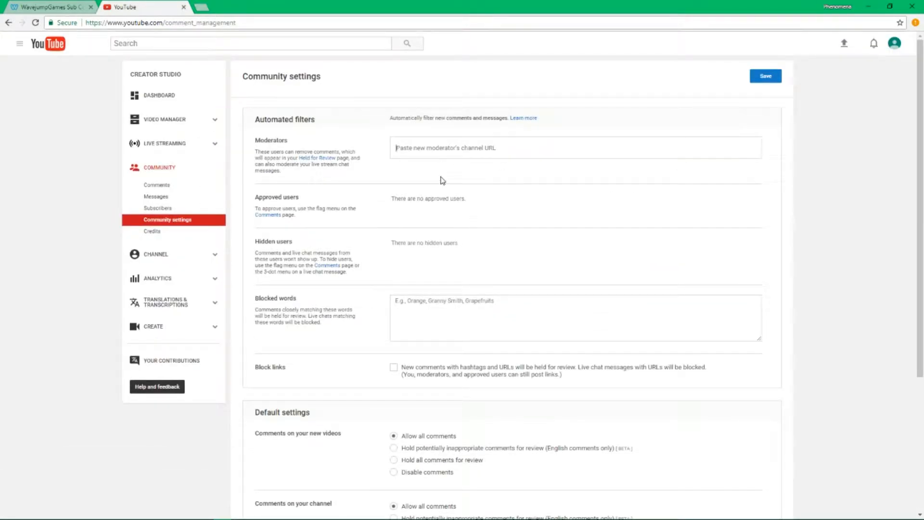
drag(255, 139, 355, 178)
click(352, 179)
drag(256, 150, 357, 172)
click(240, 139)
click(260, 151)
drag(276, 158, 292, 167)
click(376, 174)
click(500, 143)
text(http)
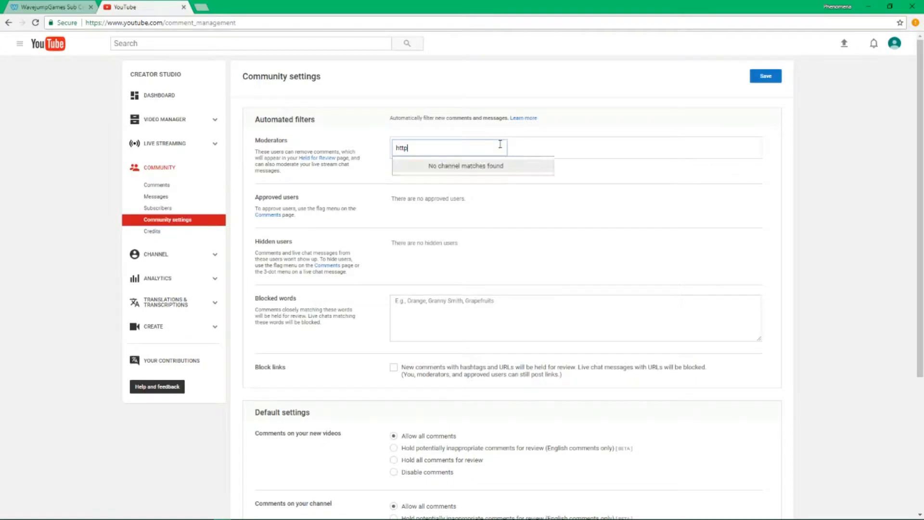
text(://youtube)
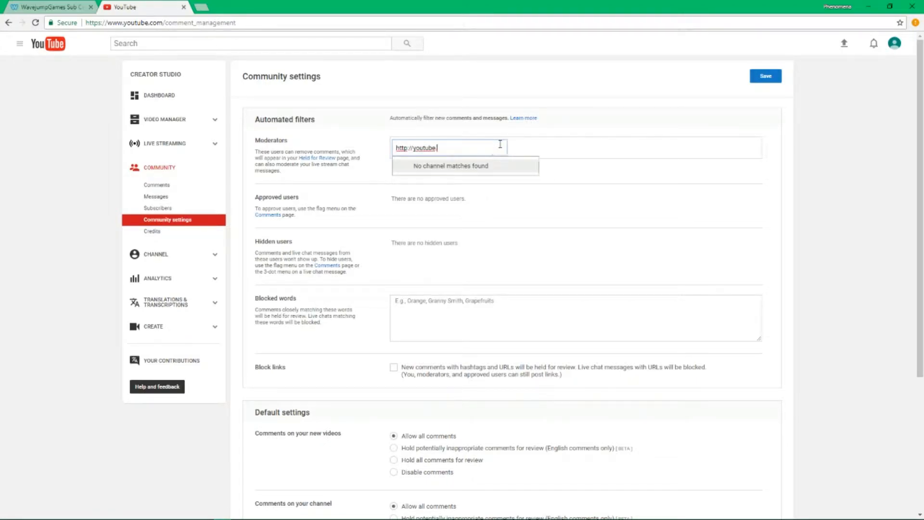
text(.com/wavejumpgames)
key(Return)
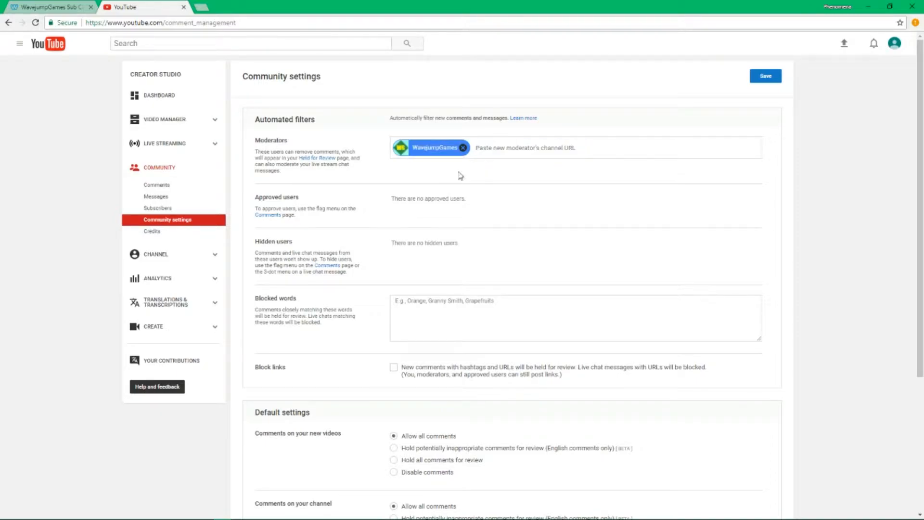
mouse_move(282, 172)
mouse_down()
mouse_move(341, 165)
mouse_move(260, 148)
mouse_move(289, 173)
mouse_up()
click(236, 149)
click(290, 175)
Read through the Approved users note in Community settings
scroll(328, 180, down, 1)
drag(299, 168, 330, 179)
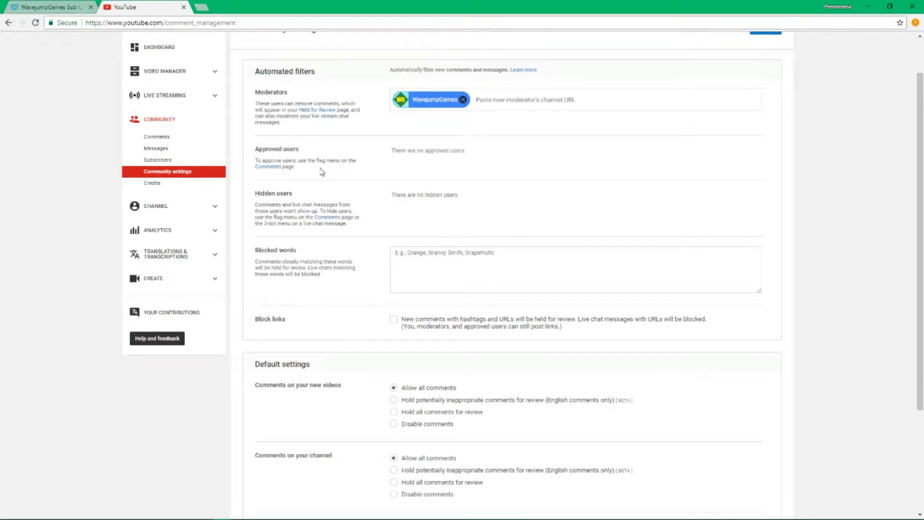
triple_click(321, 171)
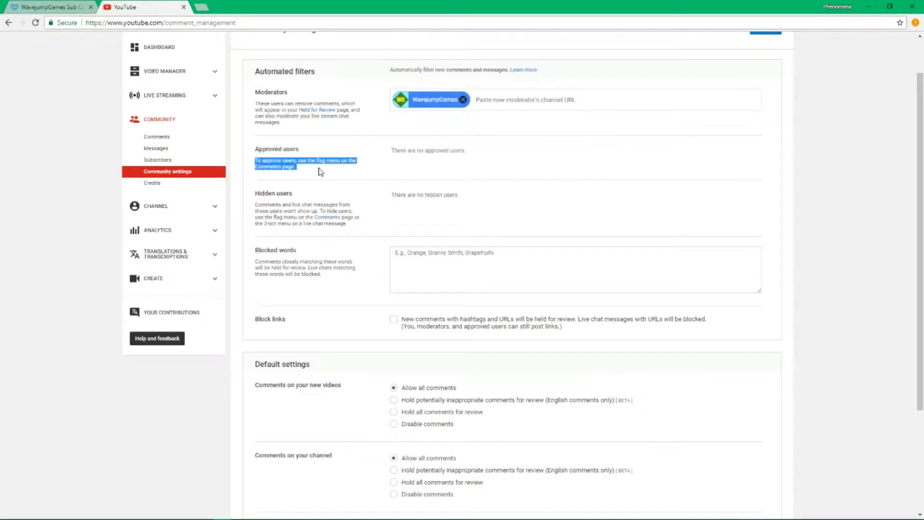
click(320, 169)
drag(310, 168, 256, 160)
click(253, 162)
triple_click(259, 162)
click(263, 160)
click(308, 172)
click(243, 160)
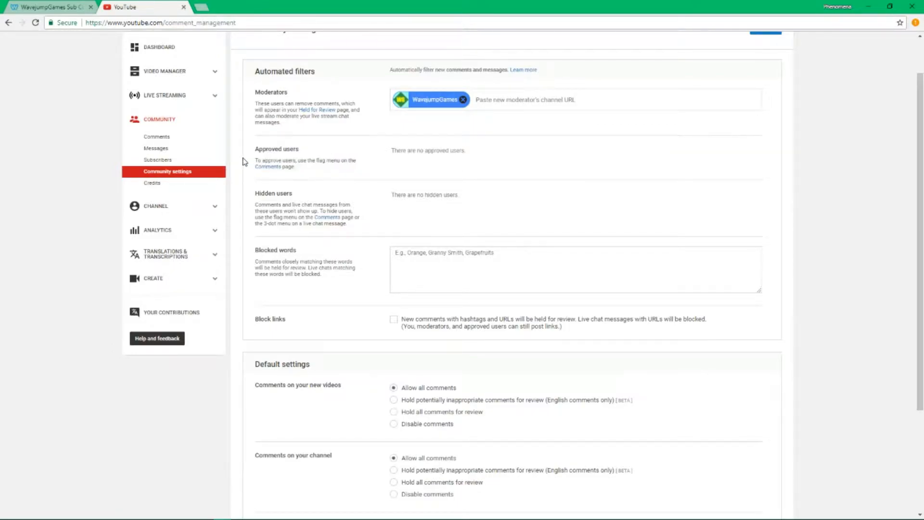
triple_click(249, 161)
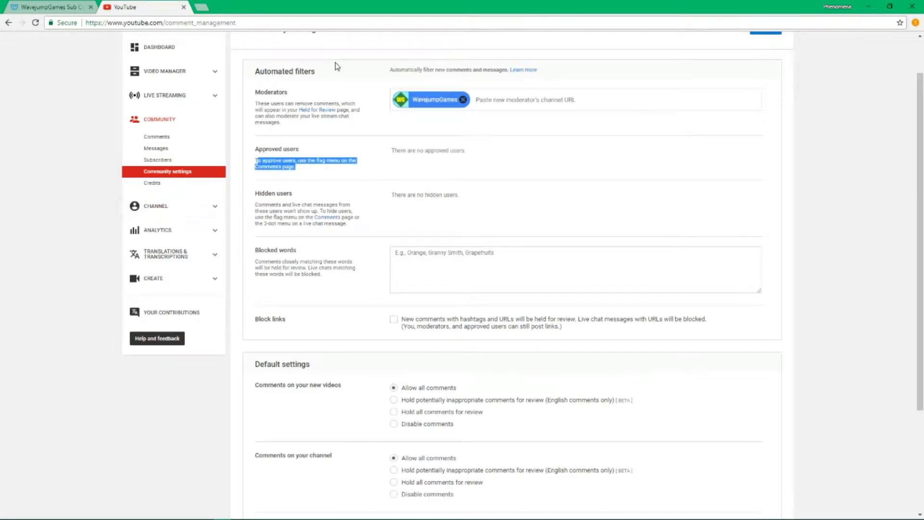
click(317, 192)
Read the Hidden users description, then move to the Blocked words field
drag(324, 224, 223, 258)
click(341, 234)
click(241, 236)
triple_click(257, 203)
click(257, 206)
drag(348, 225, 257, 192)
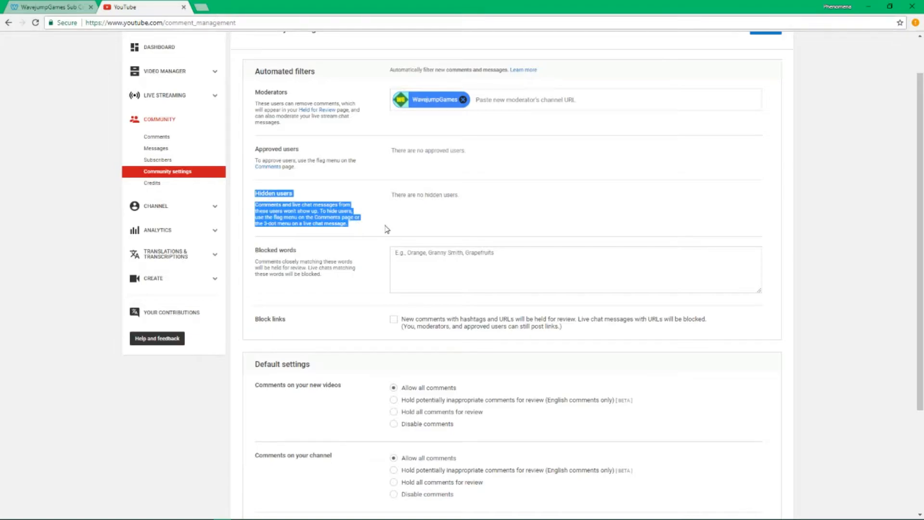
click(363, 280)
middle_click(361, 276)
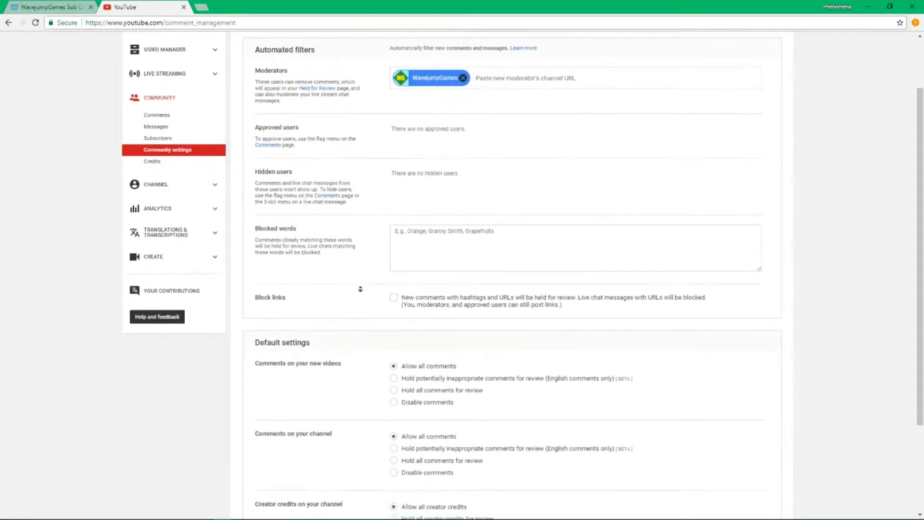
click(482, 183)
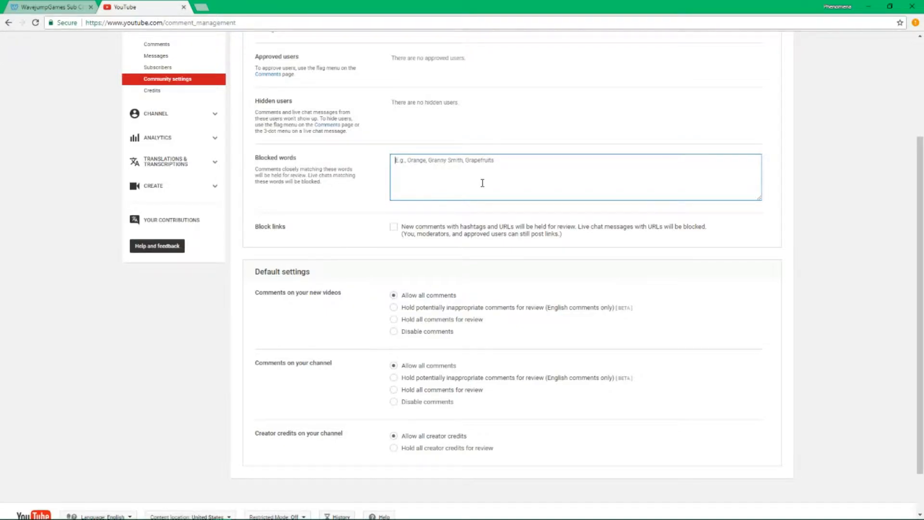
Enter test blocked words 'copier, potato', then clear the blocked words list again
text(copier)
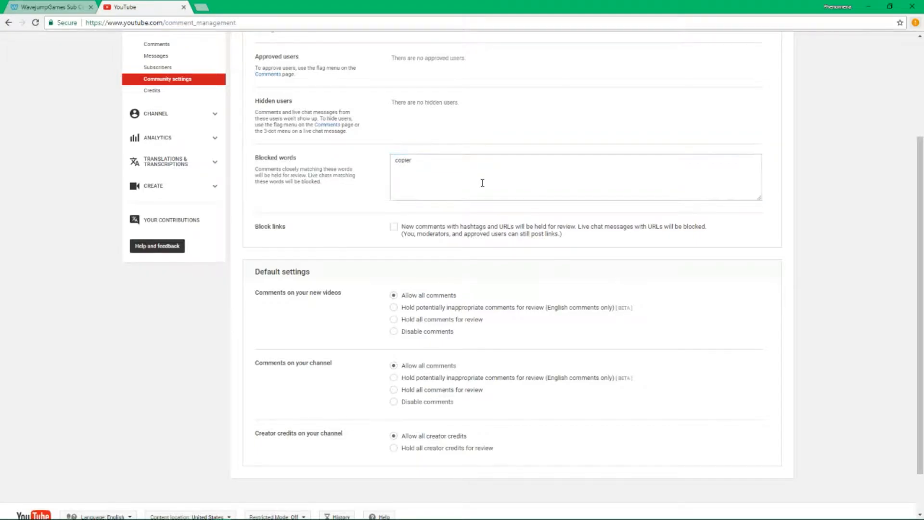
click(483, 183)
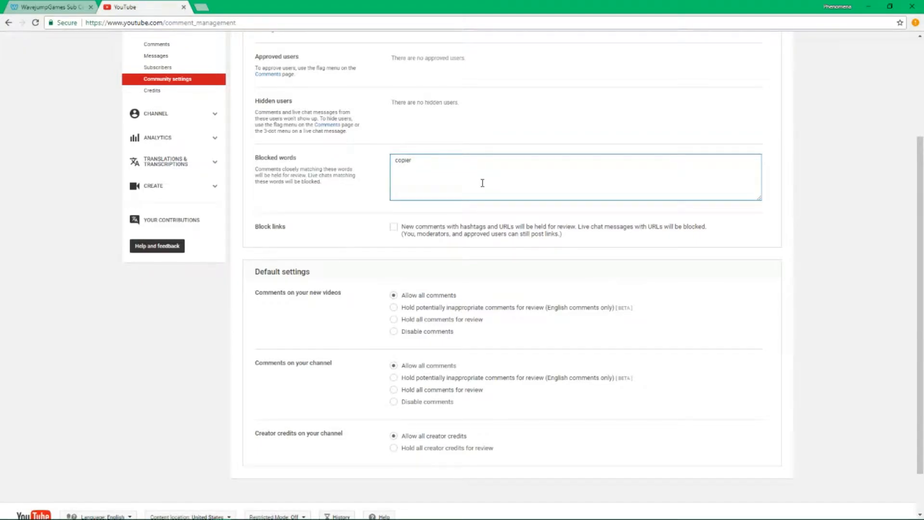
text(, potato)
key(ctrl+a)
key(BackSpace)
click(285, 208)
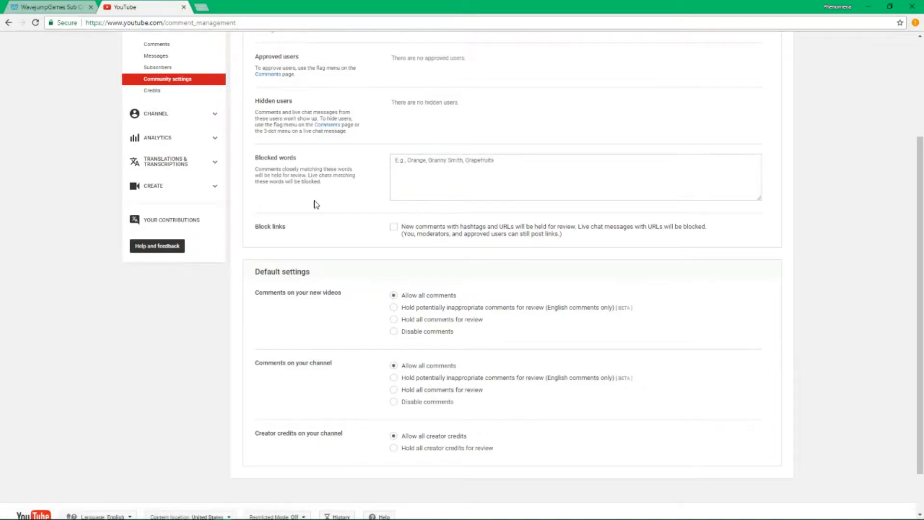
Turn on Block links so comments with hashtags or URLs are held for review
scroll(314, 204, up, 1)
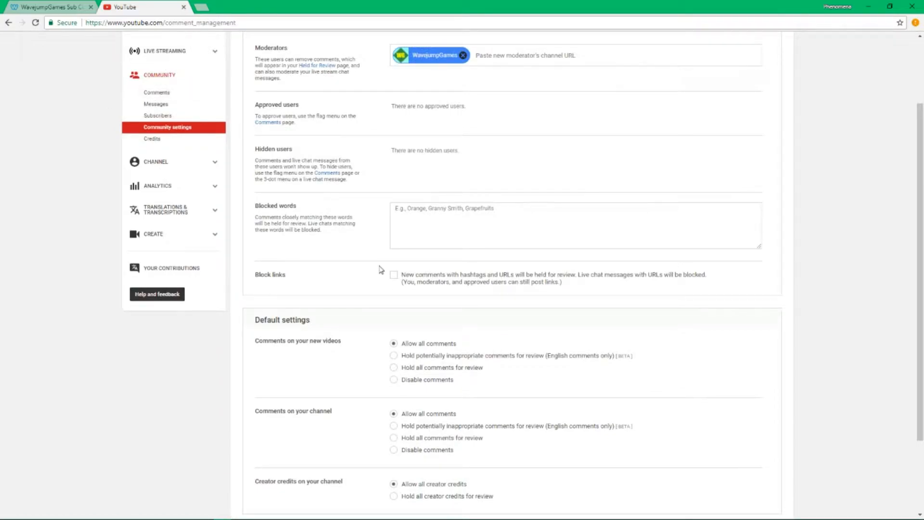
drag(385, 274, 589, 304)
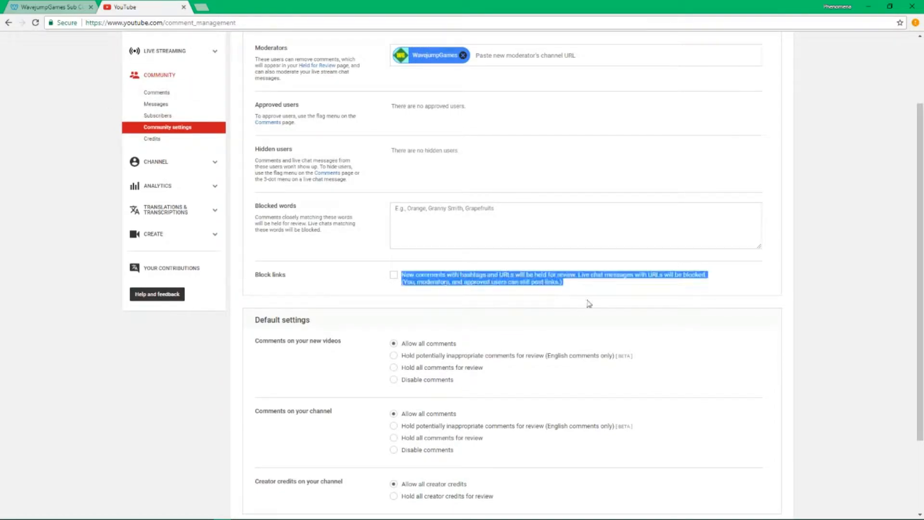
click(604, 279)
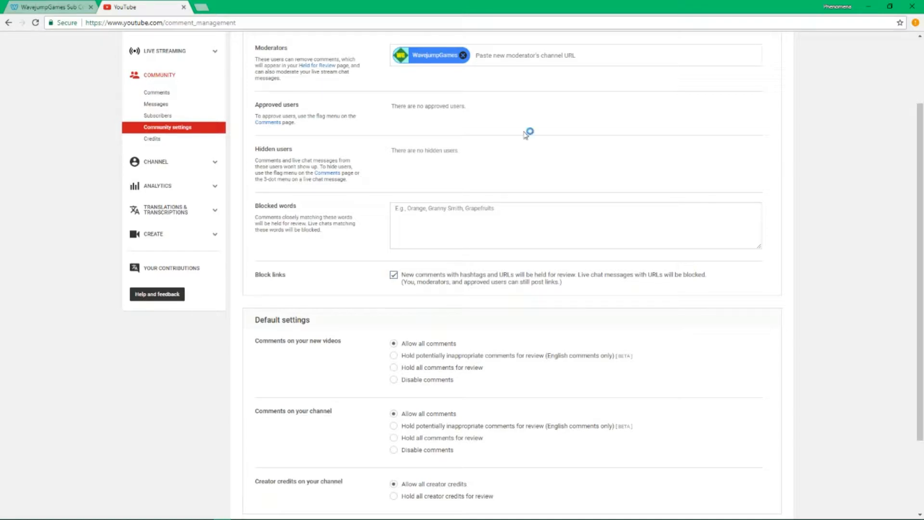
scroll(516, 171, down, 1)
drag(268, 301, 753, 464)
Set new-video comments to 'Hold potentially inappropriate comments for review'
click(755, 467)
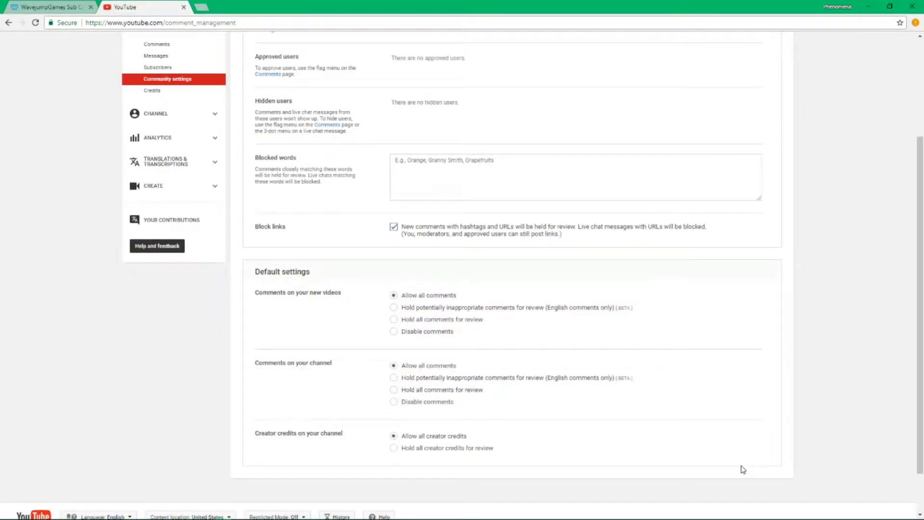
drag(253, 301, 479, 300)
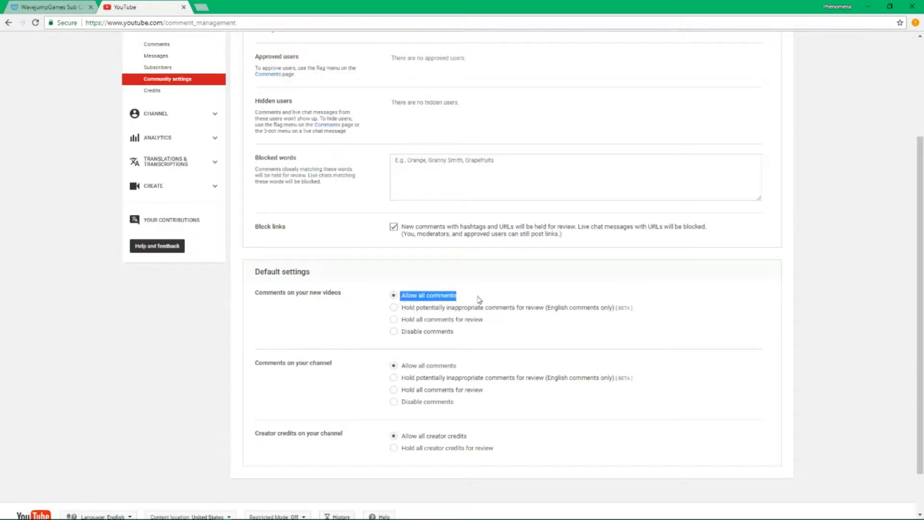
click(658, 293)
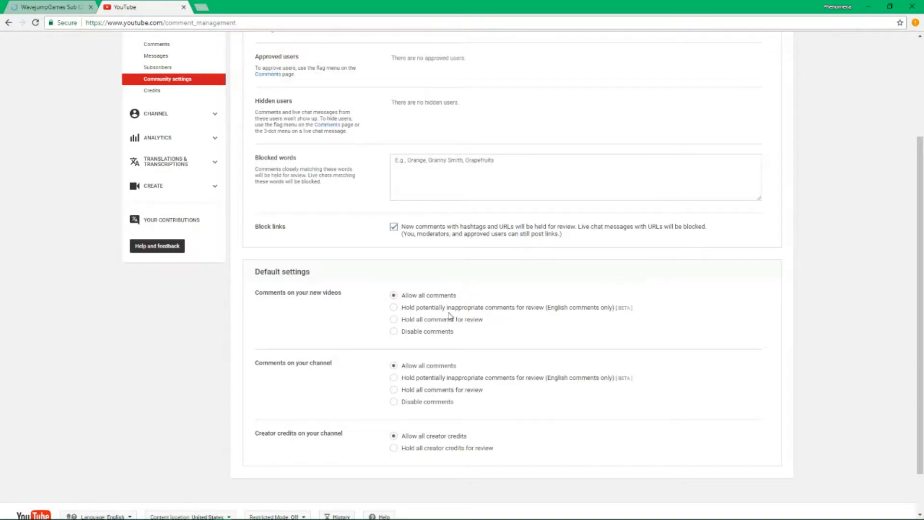
drag(255, 293, 532, 285)
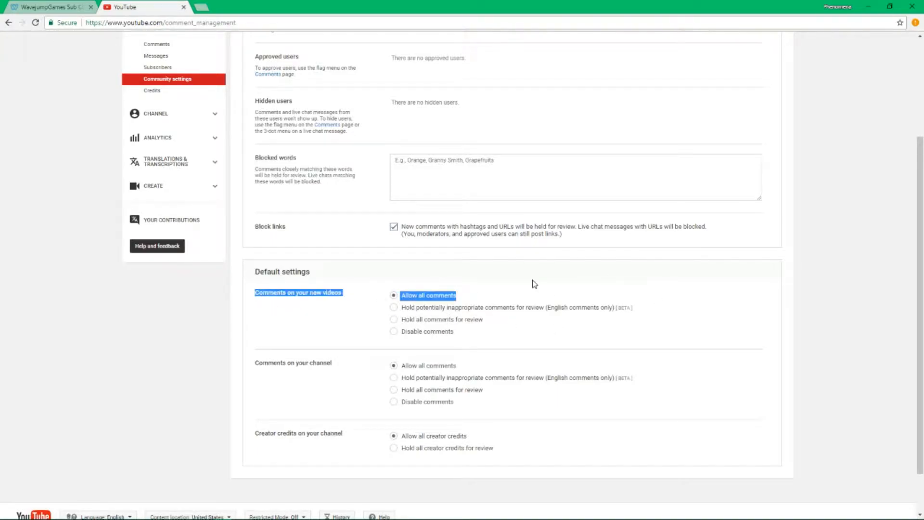
click(547, 295)
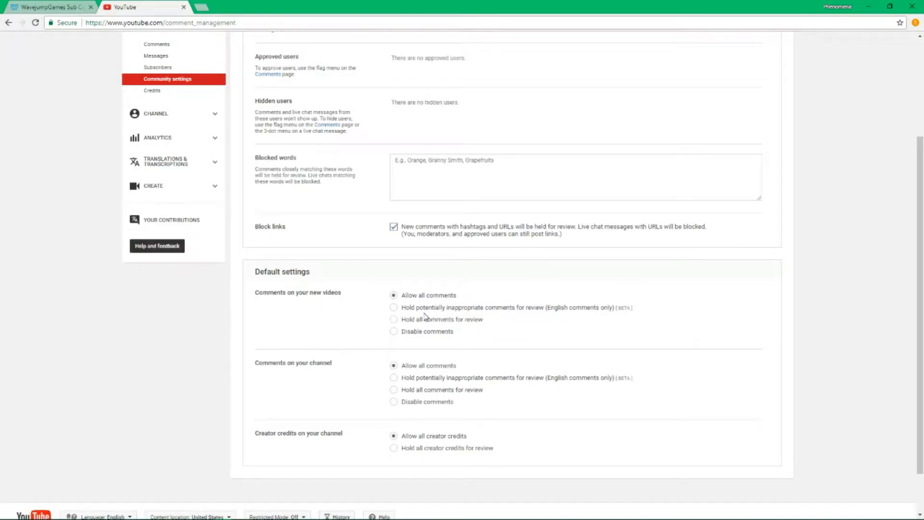
click(394, 307)
drag(377, 313, 658, 310)
right_click(660, 310)
key(Escape)
click(650, 317)
Set channel comments to 'Hold all comments for review'
drag(366, 371, 638, 381)
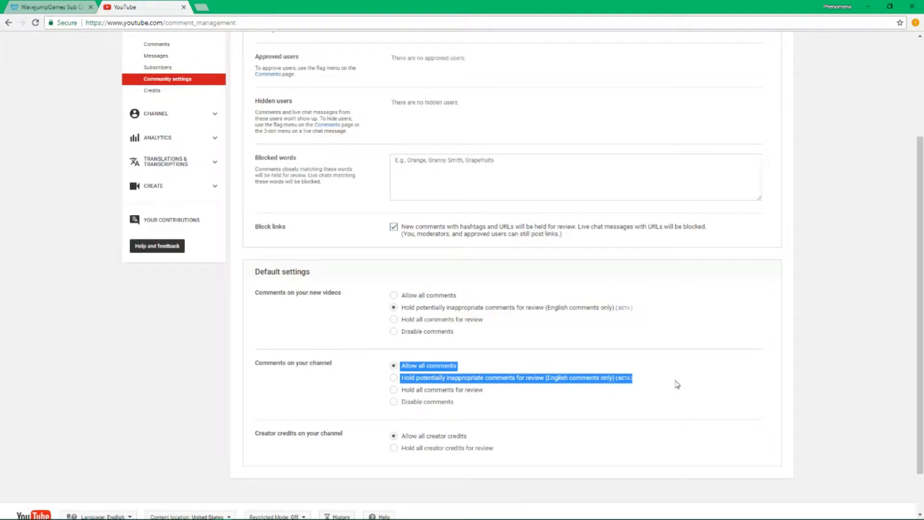
click(674, 383)
click(600, 380)
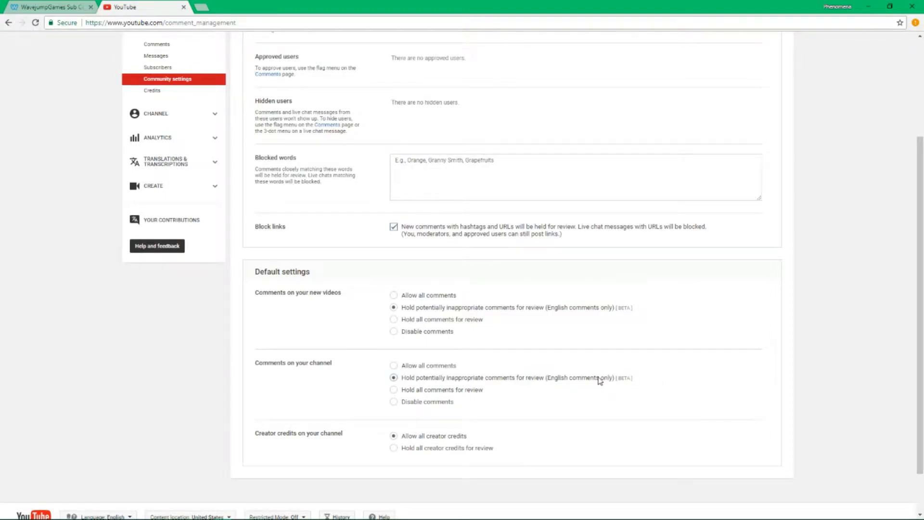
click(455, 391)
scroll(664, 489, up, 3)
scroll(693, 477, down, 4)
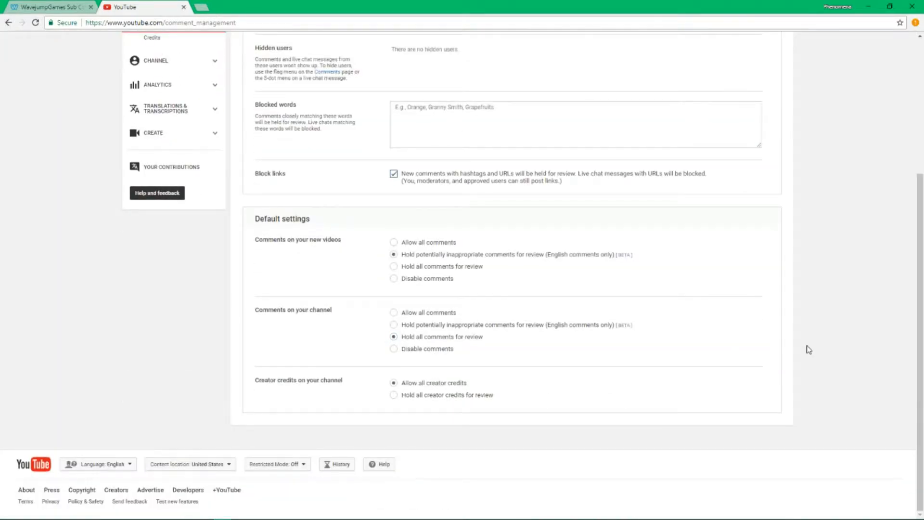
Load youtube.com/wavejumpgames in a new browser tab
key(ctrl+t)
text(youtube.co/)
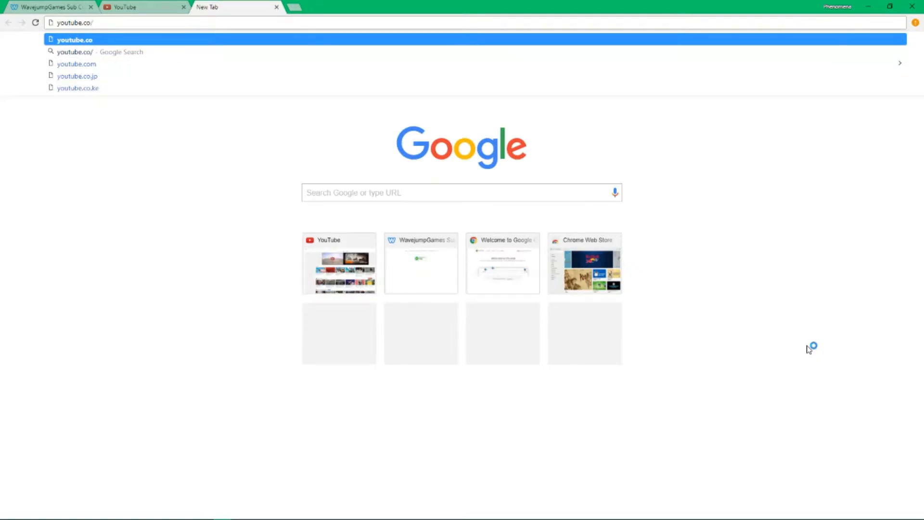
key(BackSpace)
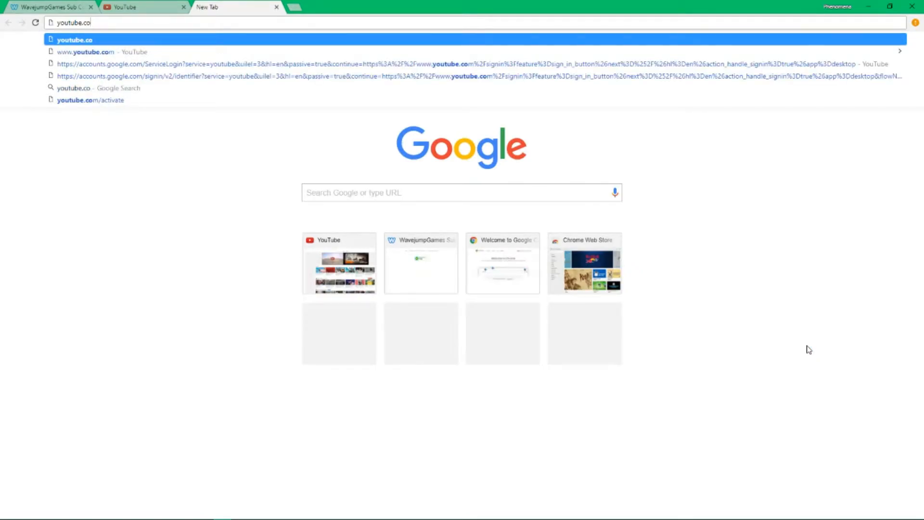
text(m/wavejumpgames)
key(Return)
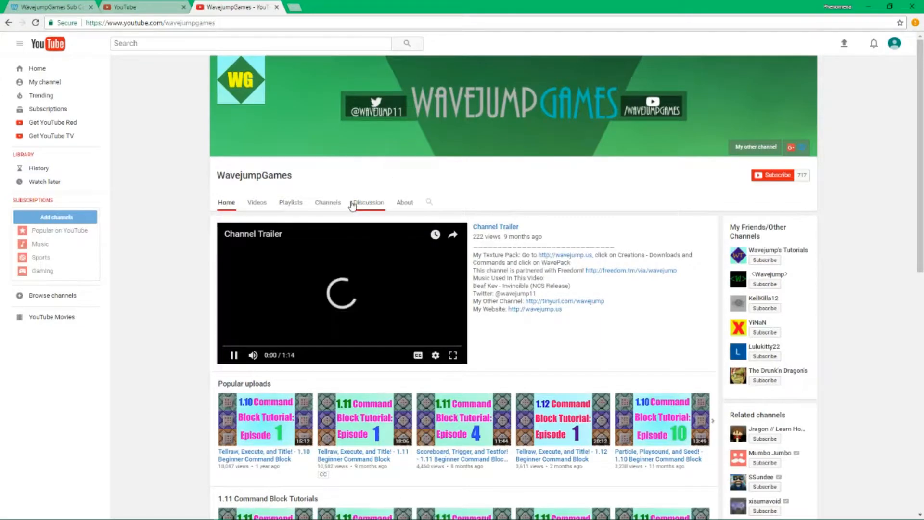
Read through the comments on the WavejumpGames Discussion page, including the command-block comment
click(353, 204)
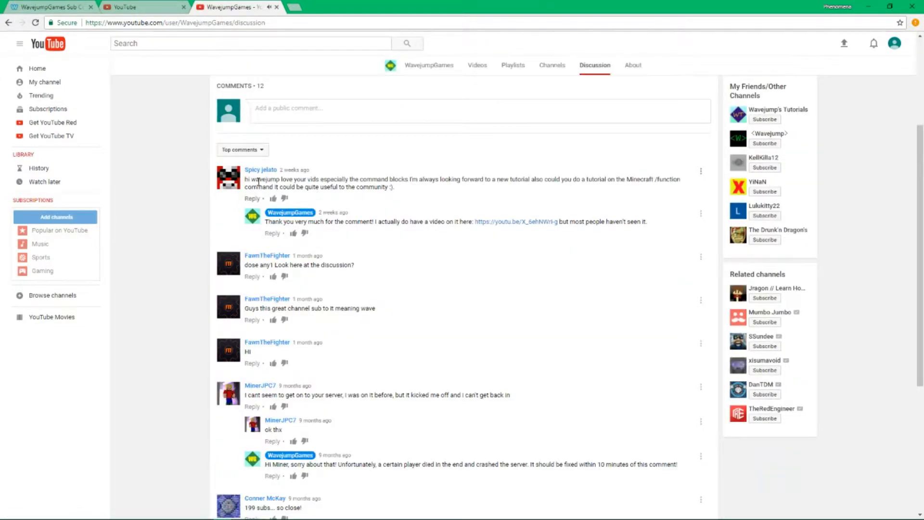
scroll(460, 196, down, 4)
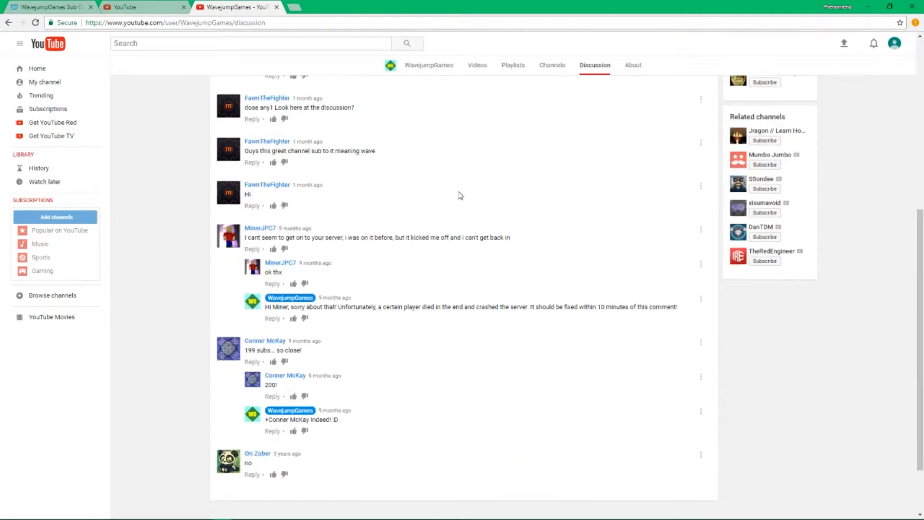
scroll(459, 196, down, 2)
scroll(469, 212, up, 6)
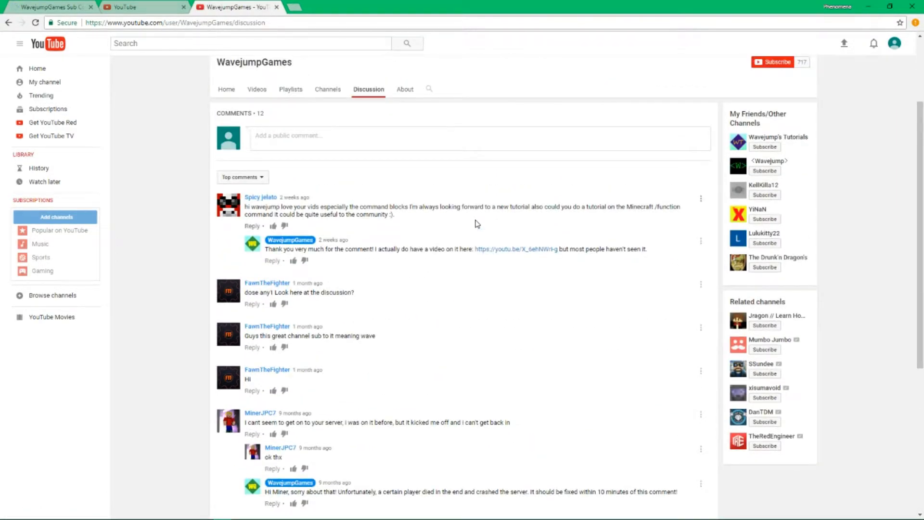
drag(672, 264, 265, 246)
drag(245, 207, 651, 269)
click(647, 286)
Go back to the Community settings and close the WavejumpGames channel tab
click(174, 6)
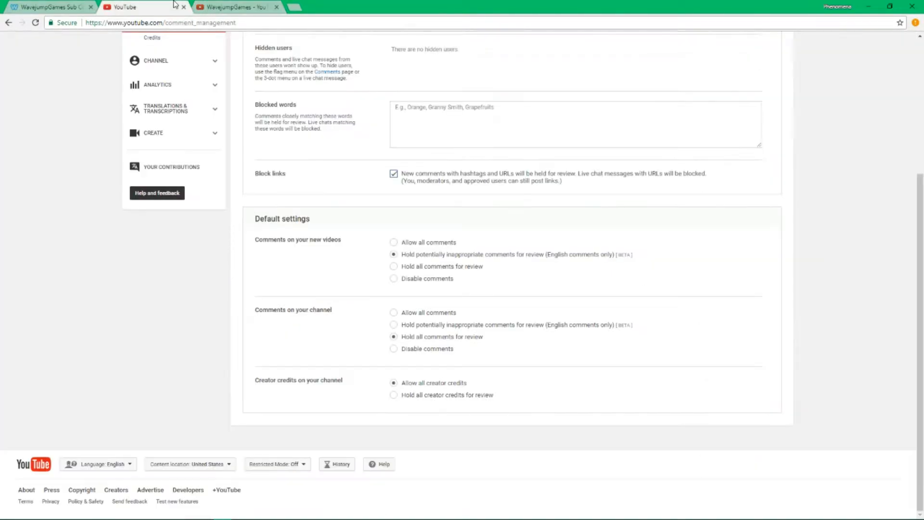
click(276, 6)
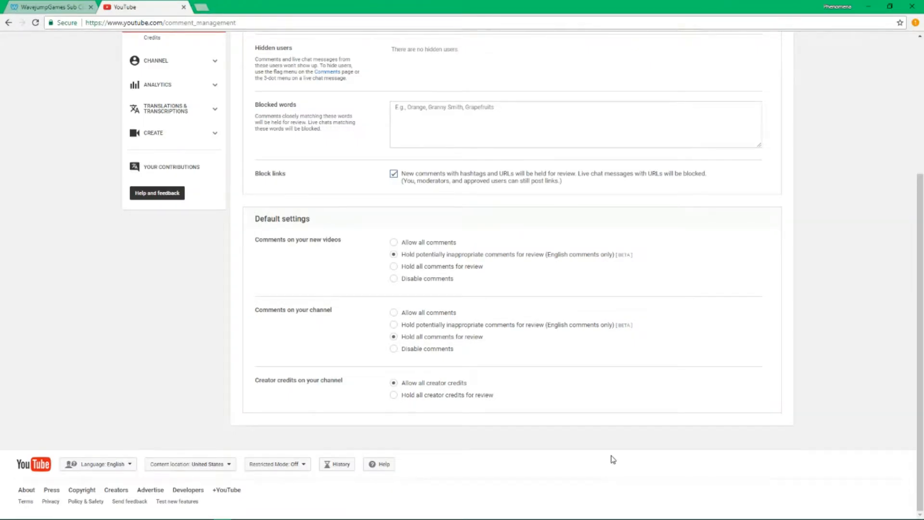
scroll(612, 460, up, 3)
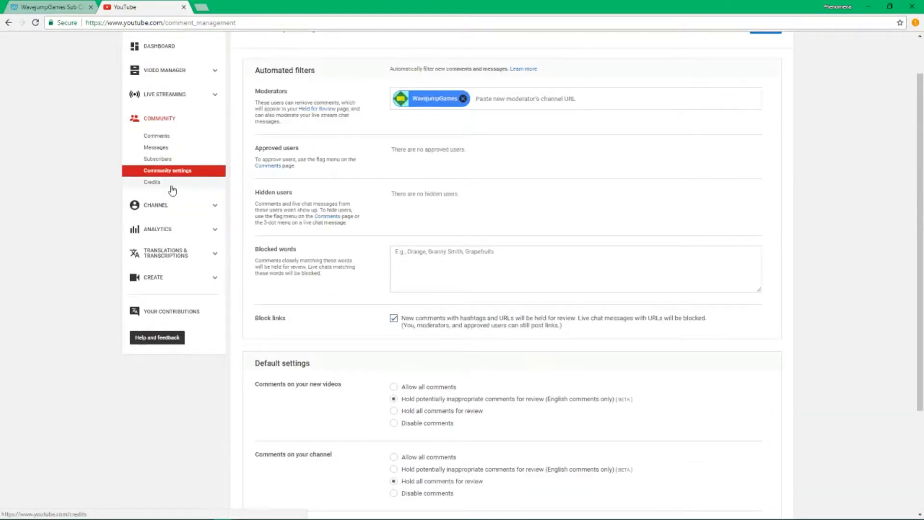
scroll(402, 319, down, 2)
scroll(402, 320, down, 1)
right_click(342, 297)
click(879, 389)
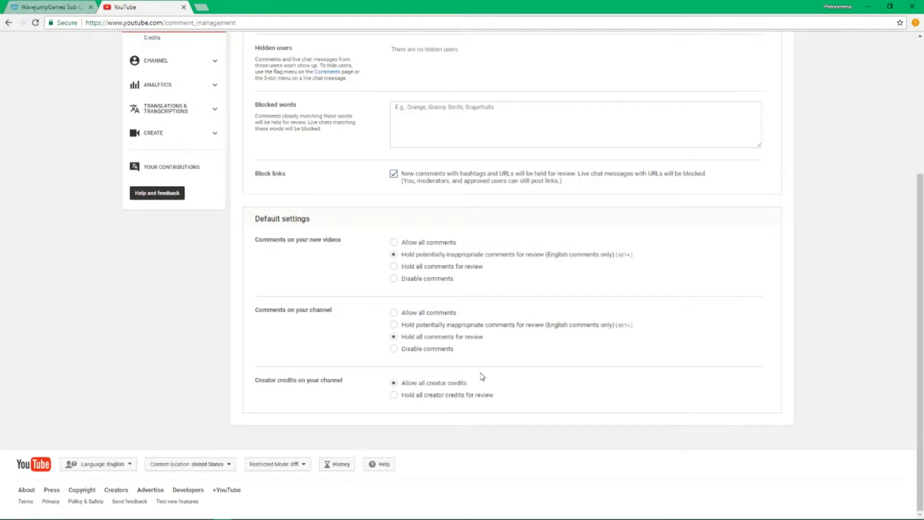
Review the creator credits options and save the Community comment settings
drag(313, 381, 588, 398)
click(806, 456)
scroll(408, 439, up, 1)
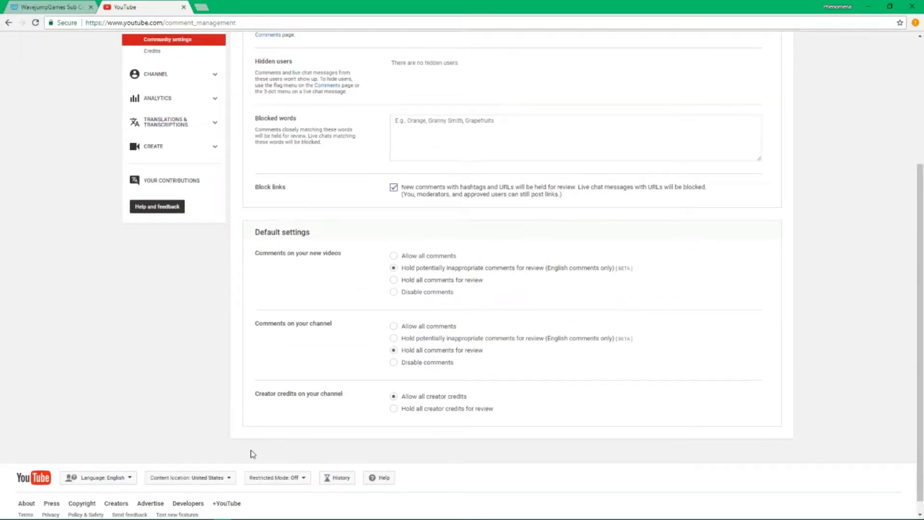
scroll(611, 445, down, 1)
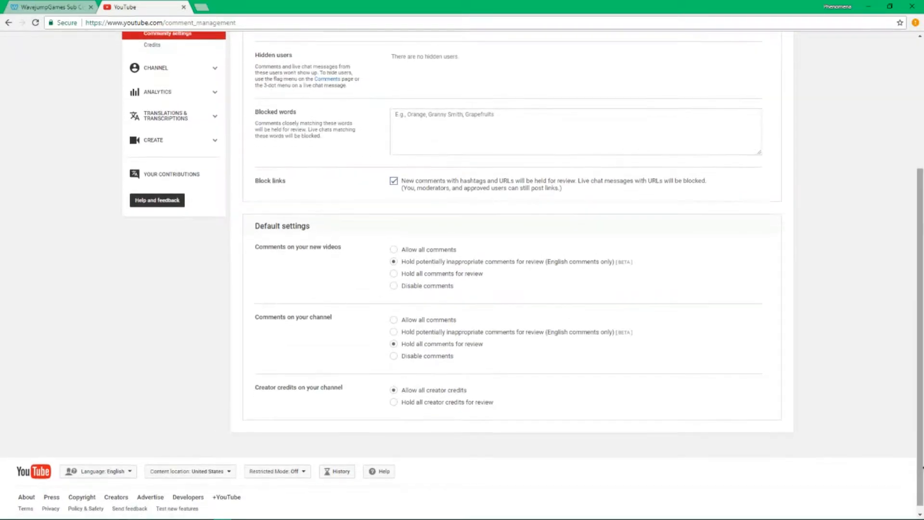
drag(923, 446, 922, 416)
scroll(852, 425, up, 1)
scroll(852, 424, down, 1)
scroll(852, 424, up, 3)
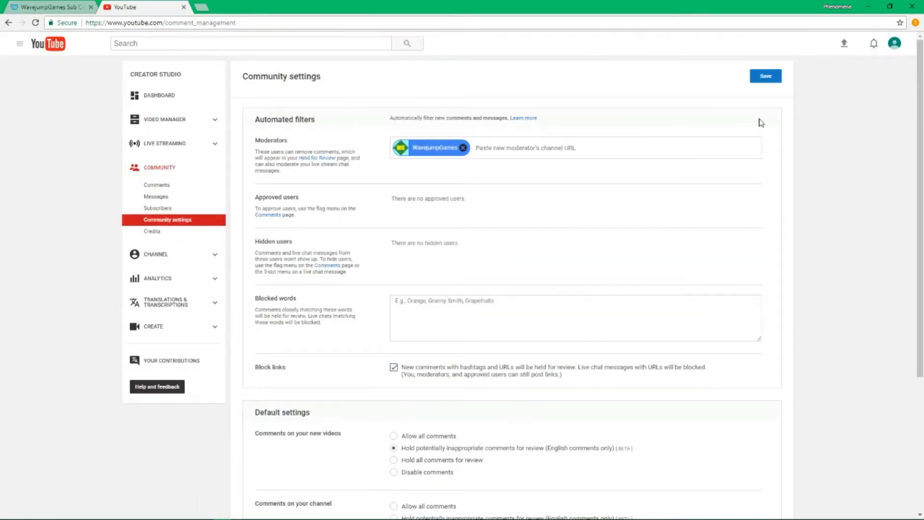
click(760, 77)
Check the empty Published, Spam and Pending credits lists, then open channel Status and features
scroll(720, 218, down, 4)
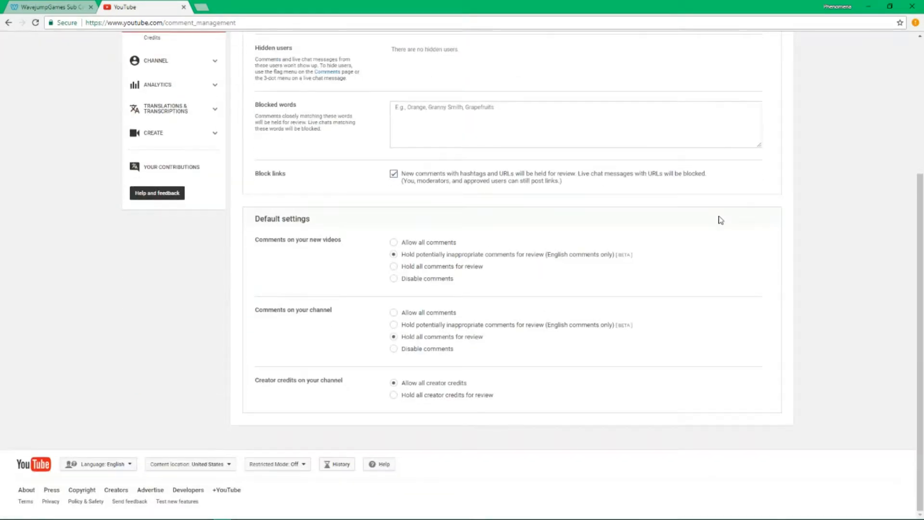
scroll(721, 219, up, 4)
click(146, 231)
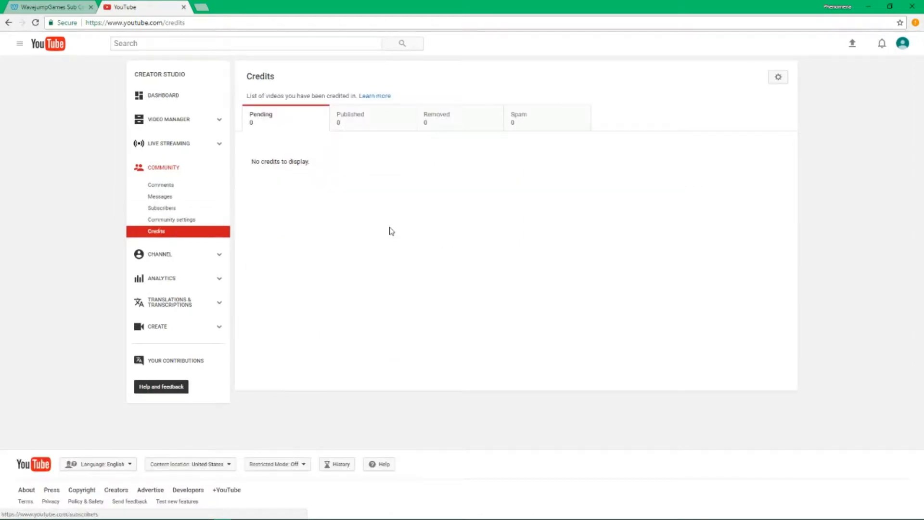
click(568, 123)
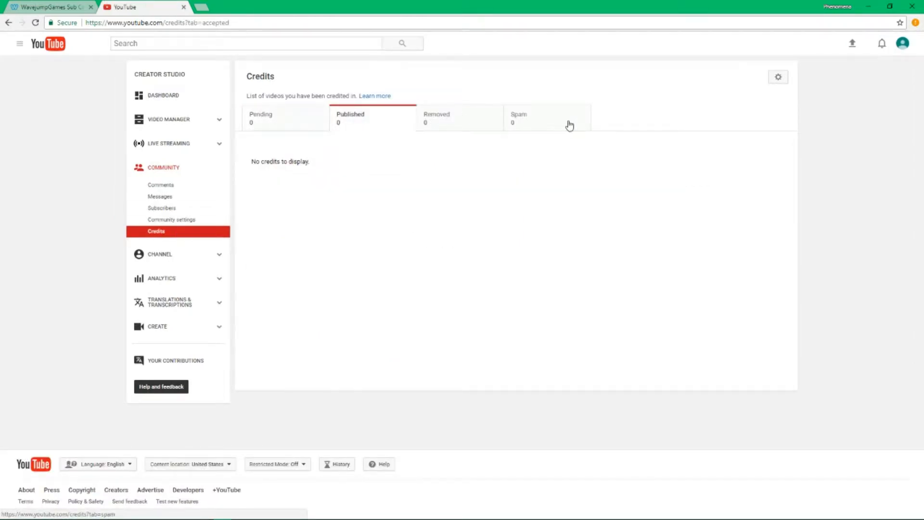
click(291, 129)
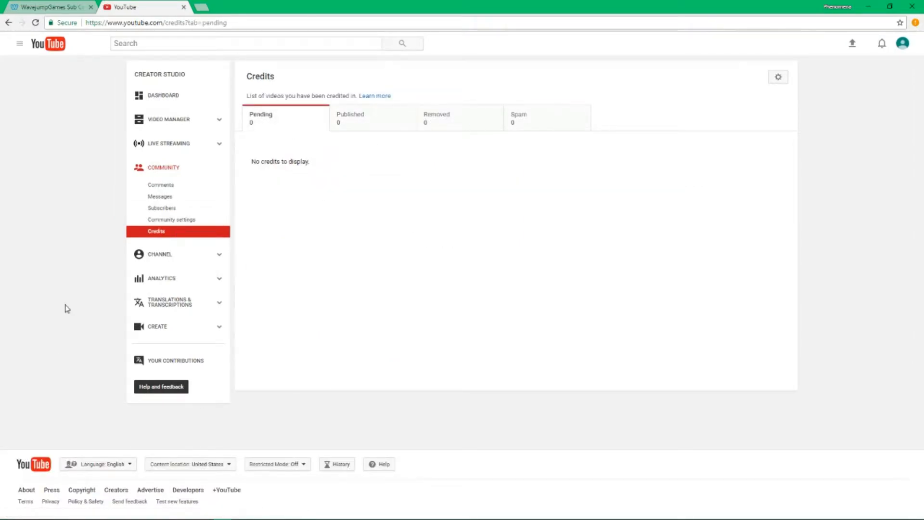
click(165, 262)
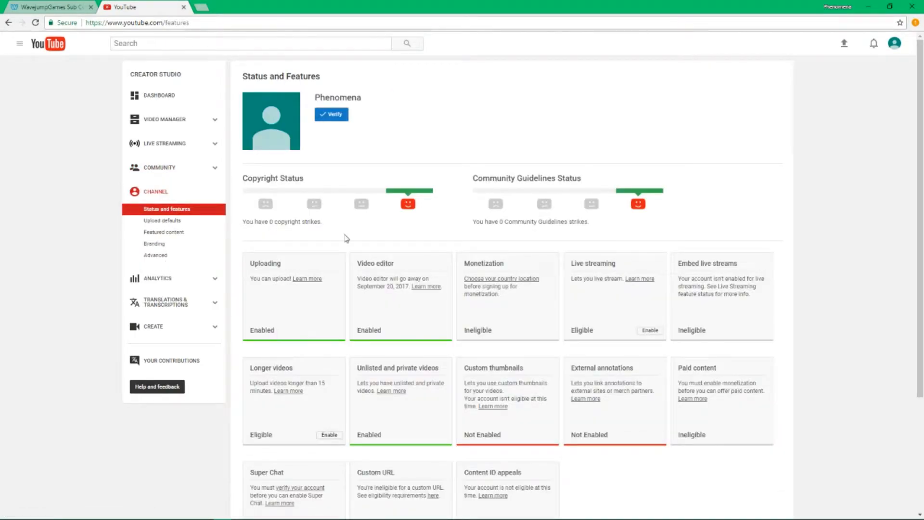
Look over the channel's Status and features page, including its copyright and guideline strikes
scroll(301, 149, down, 3)
scroll(286, 141, up, 3)
scroll(286, 140, up, 1)
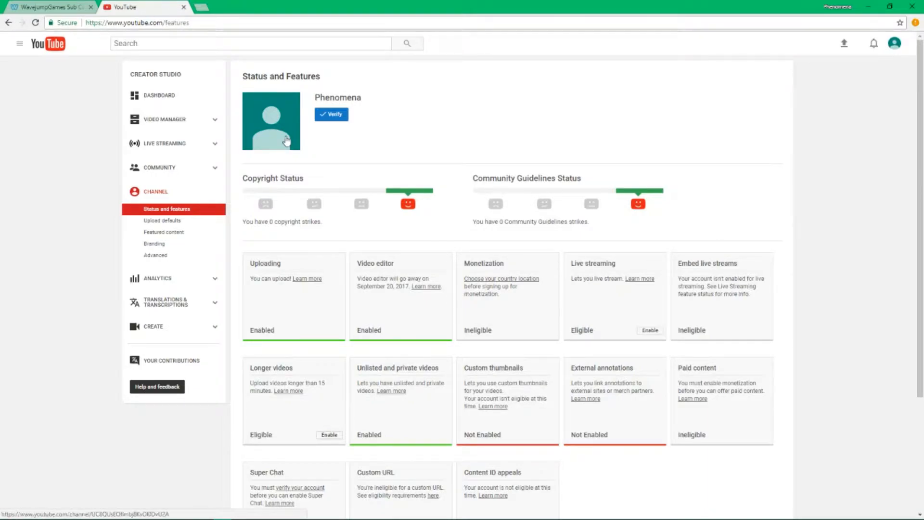
mouse_move(286, 141)
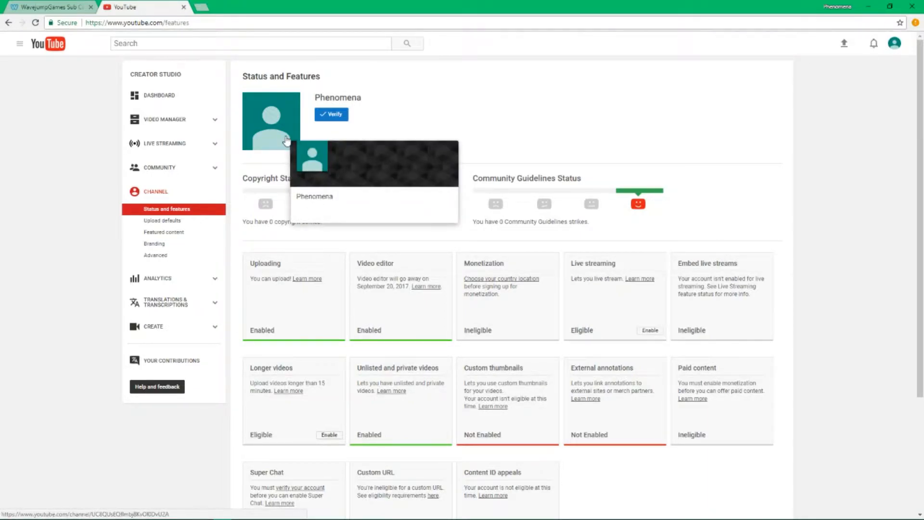
scroll(374, 147, down, 1)
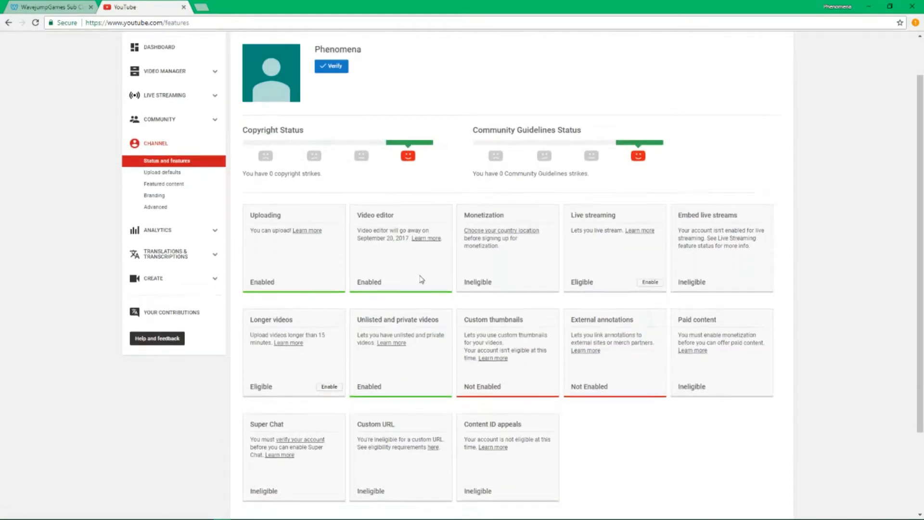
drag(244, 215, 697, 457)
click(704, 466)
scroll(402, 267, down, 2)
Read the Uploading, Video editor and Monetization cards, then start account verification
double_click(277, 109)
drag(311, 162, 313, 162)
double_click(366, 108)
click(417, 158)
drag(431, 124, 396, 110)
mouse_move(448, 190)
mouse_down()
mouse_move(444, 169)
mouse_move(450, 186)
mouse_up()
click(448, 175)
drag(524, 124, 466, 105)
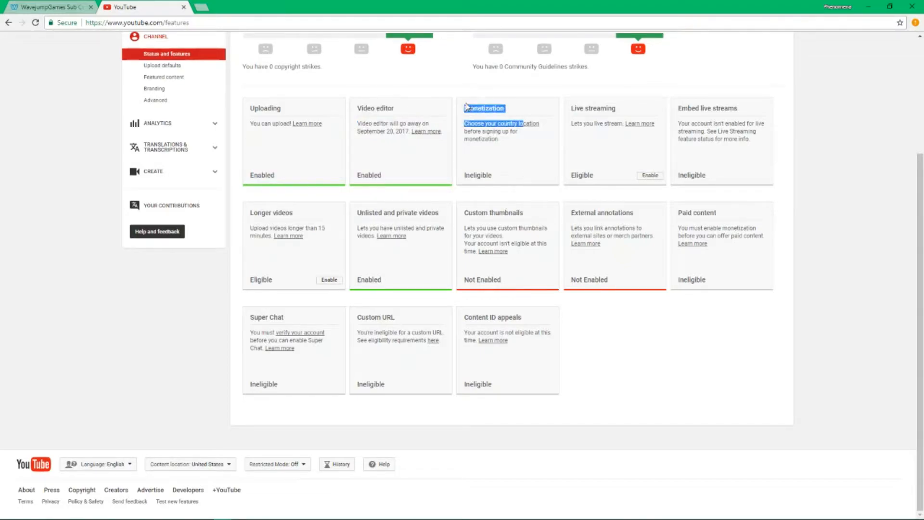
click(466, 106)
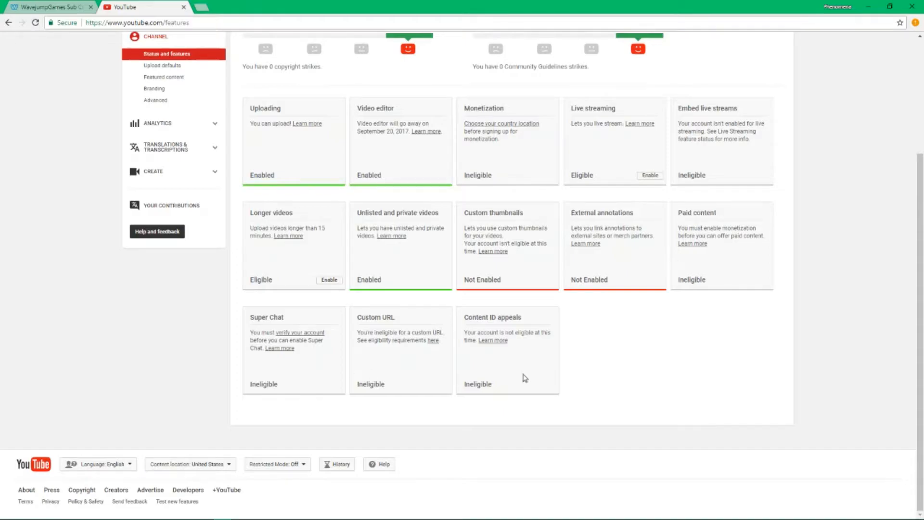
scroll(566, 394, up, 3)
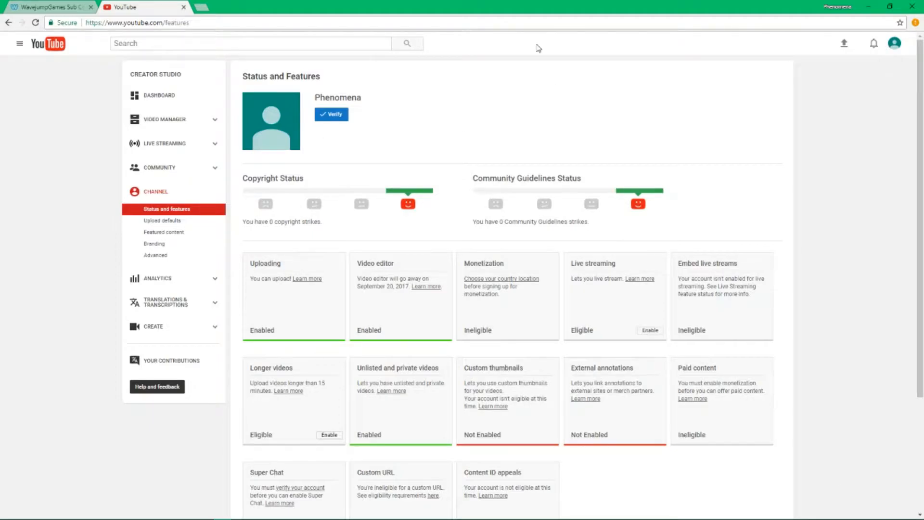
click(347, 120)
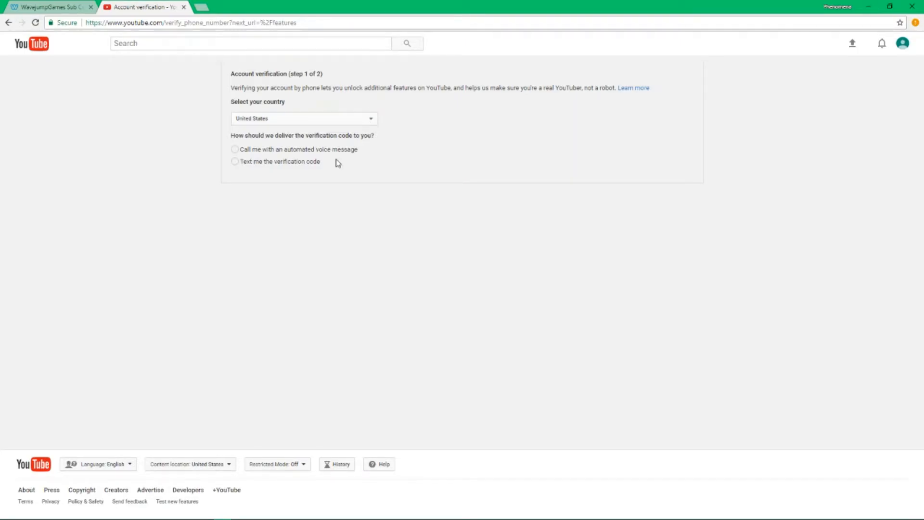
Verify the channel with a text-message code, keeping United States as the country
click(296, 164)
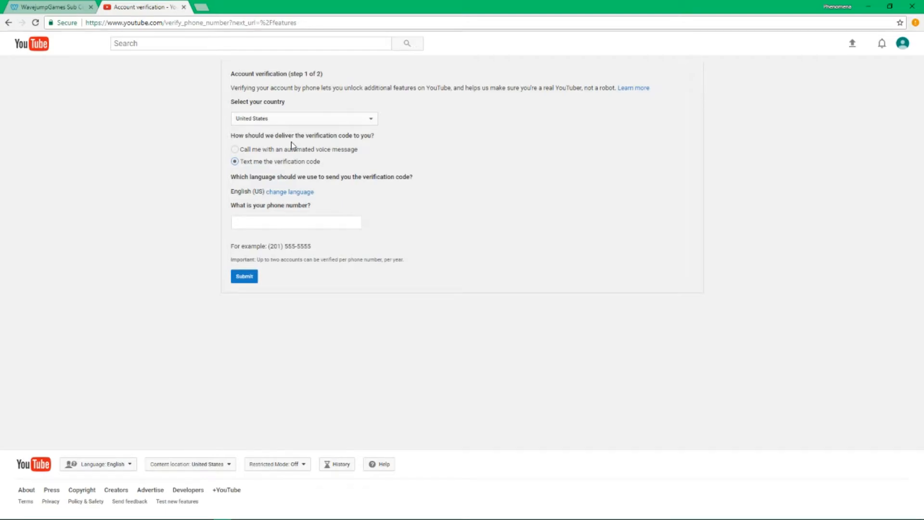
click(290, 124)
click(291, 124)
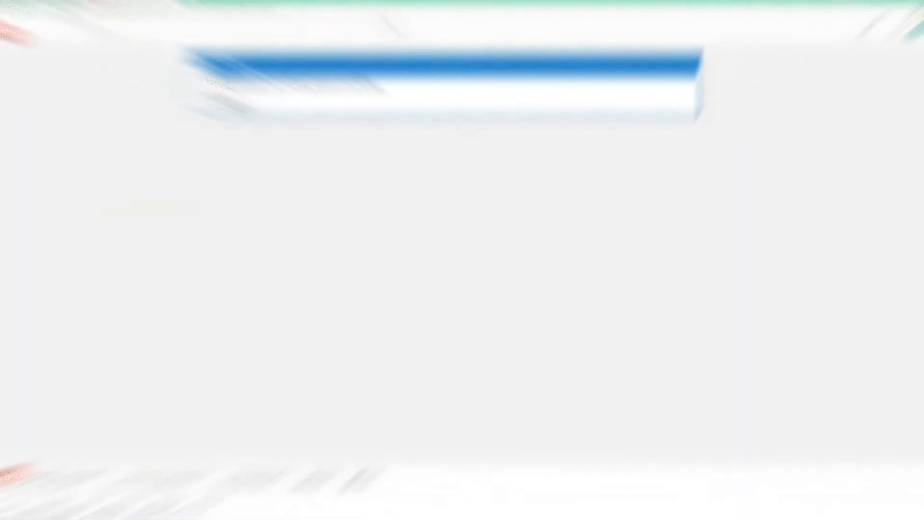
click(256, 116)
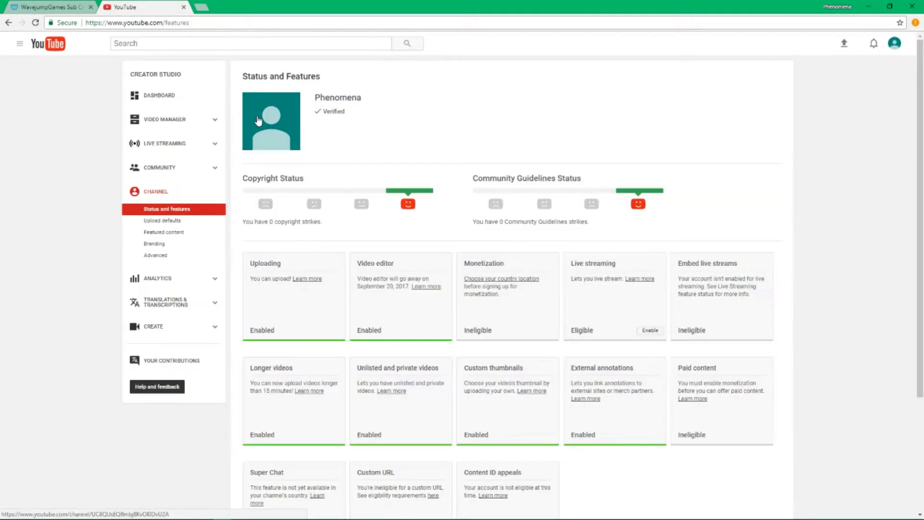
Review the verified channel's features and open the Monetization country location setting
scroll(356, 141, down, 1)
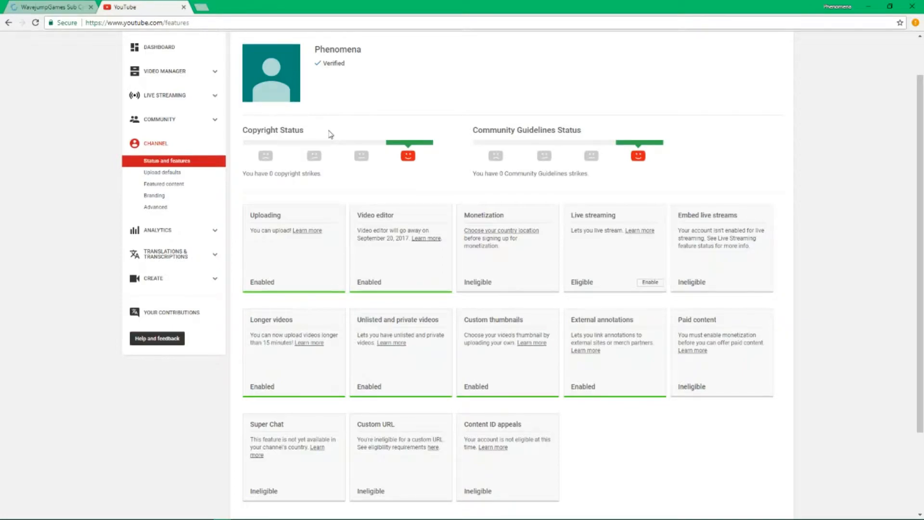
scroll(337, 168, down, 1)
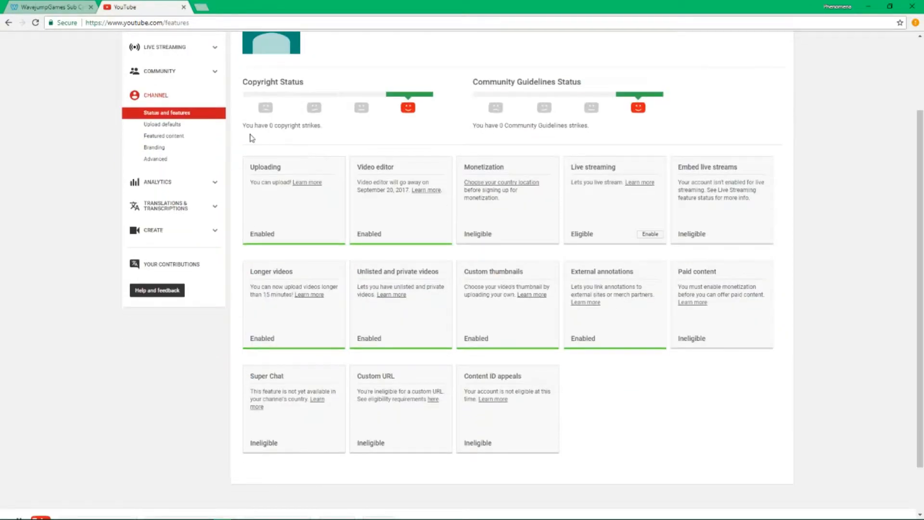
drag(250, 156, 749, 433)
click(749, 434)
click(472, 185)
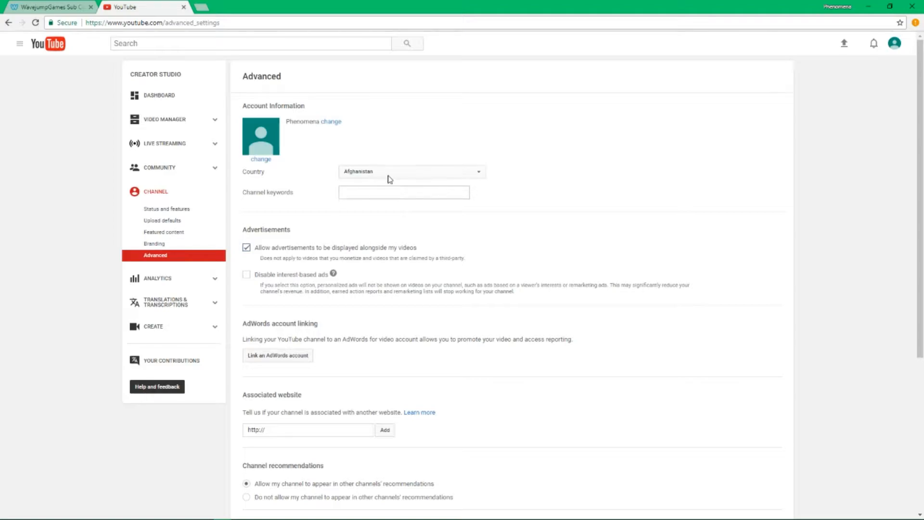
click(389, 173)
Pick United States from the Country list and save the Phenomena channel's advanced settings
scroll(394, 229, down, 12)
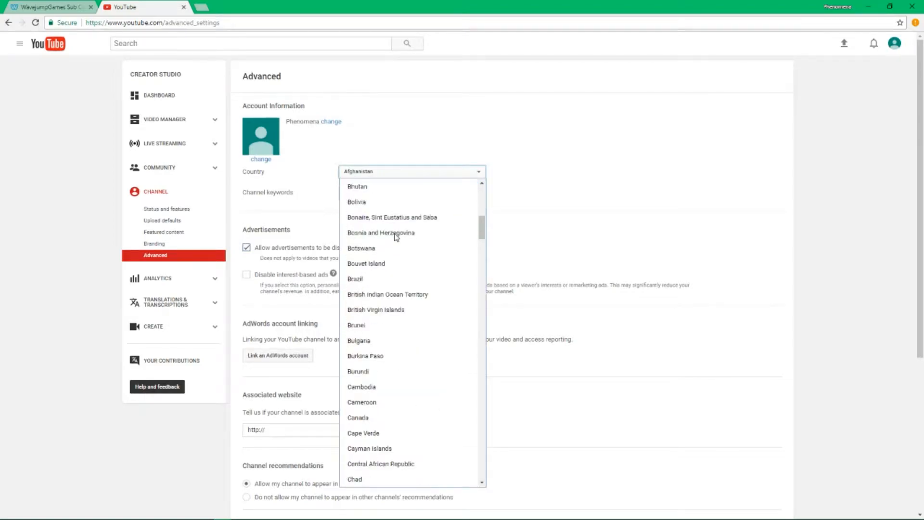
scroll(396, 238, down, 20)
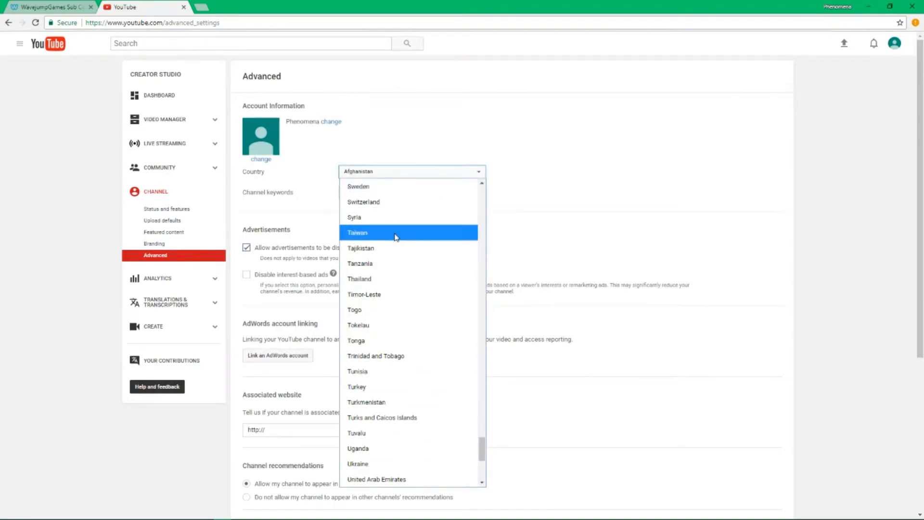
scroll(402, 340, down, 4)
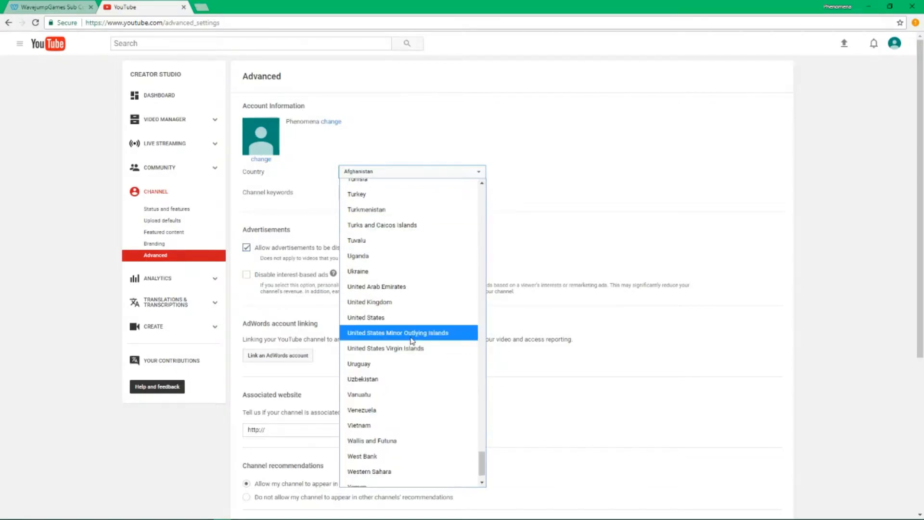
click(407, 323)
scroll(441, 207, down, 1)
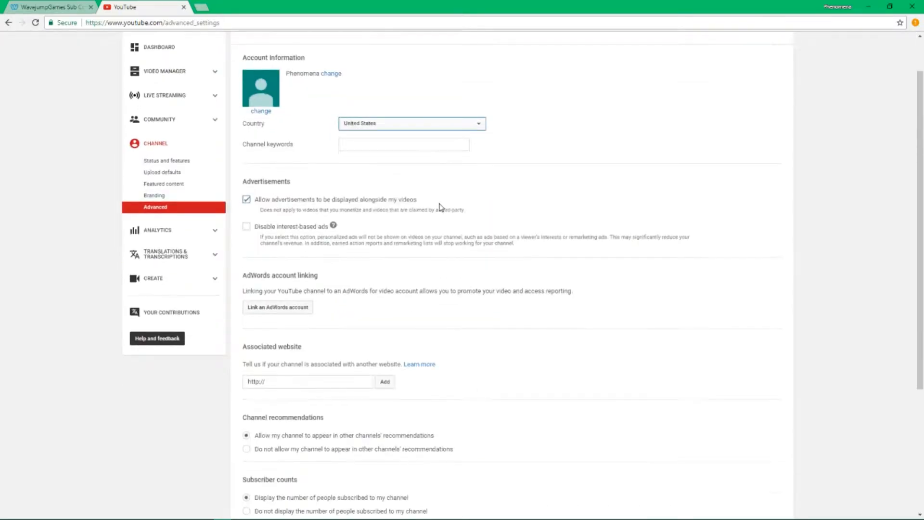
scroll(385, 340, down, 4)
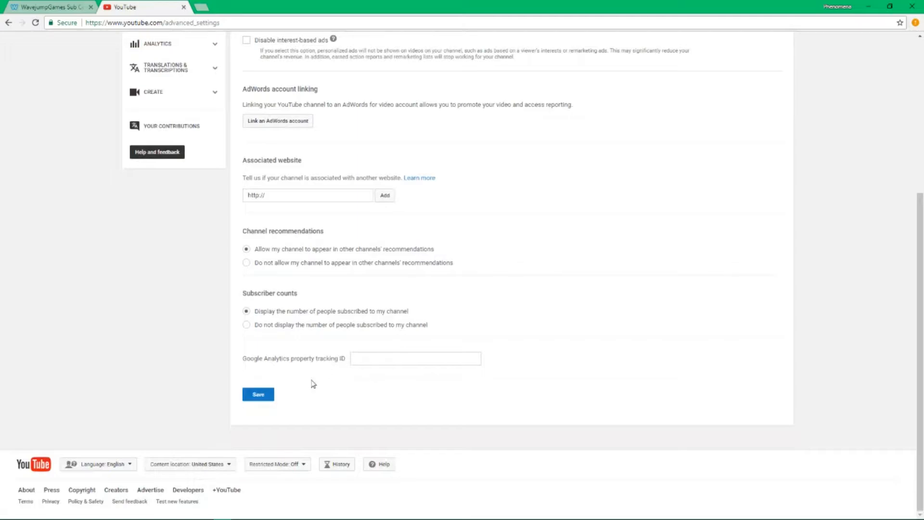
click(259, 394)
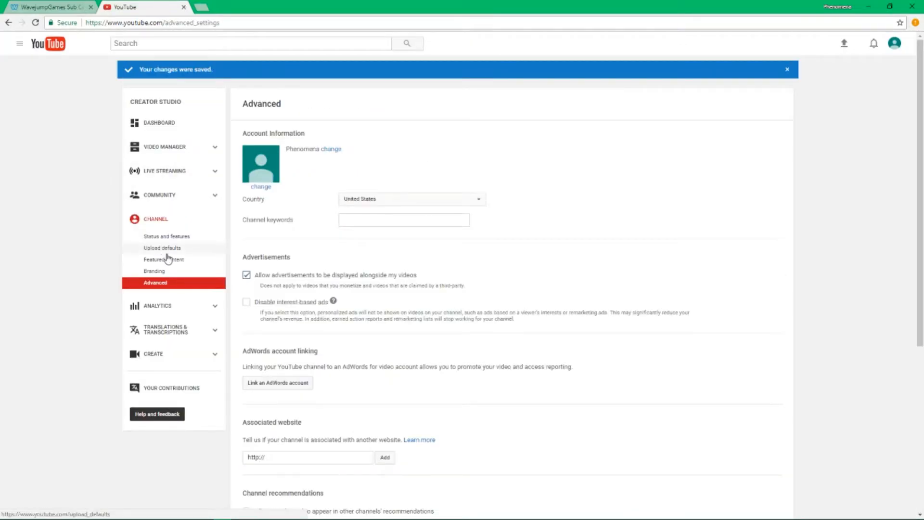
Return to Status and features and read the Monetization card
click(167, 239)
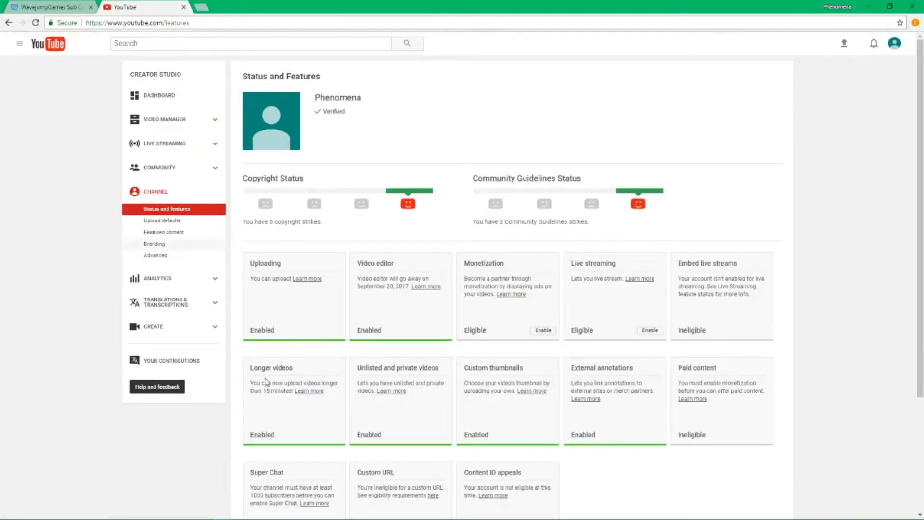
scroll(352, 366, down, 3)
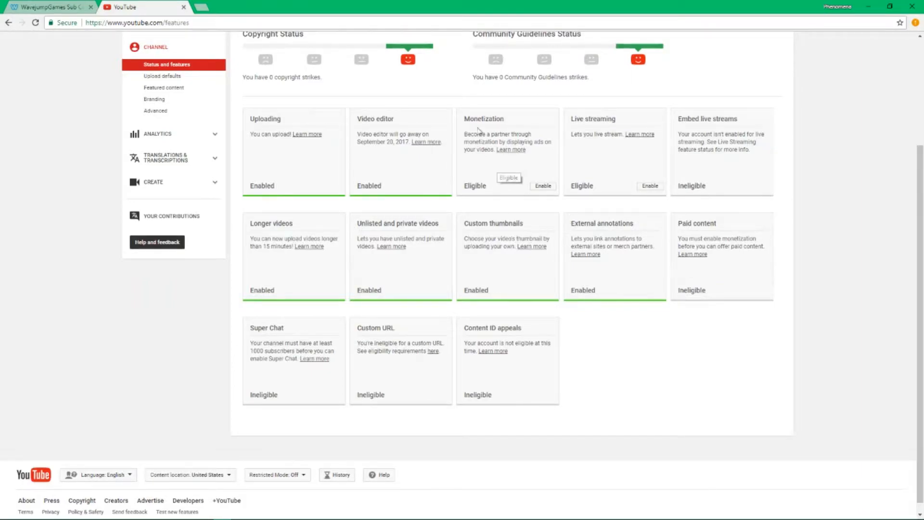
drag(470, 118, 548, 167)
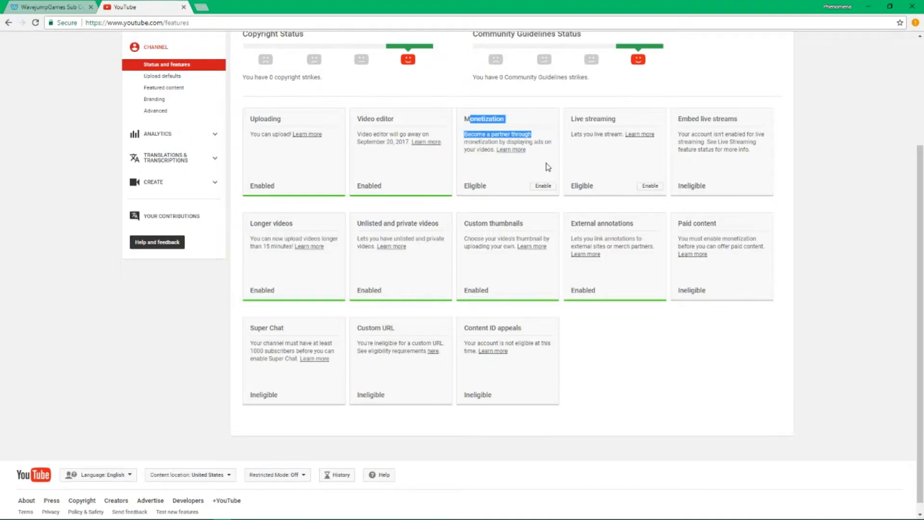
click(548, 167)
Review the monetization requirements, including 10,000 views, then go back to the feature list
click(543, 186)
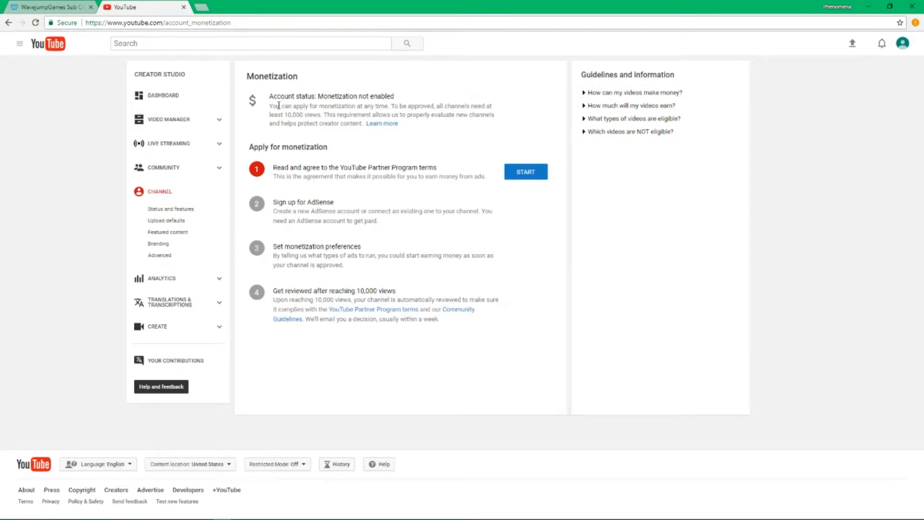
drag(285, 116, 308, 115)
click(308, 114)
key(alt+Left)
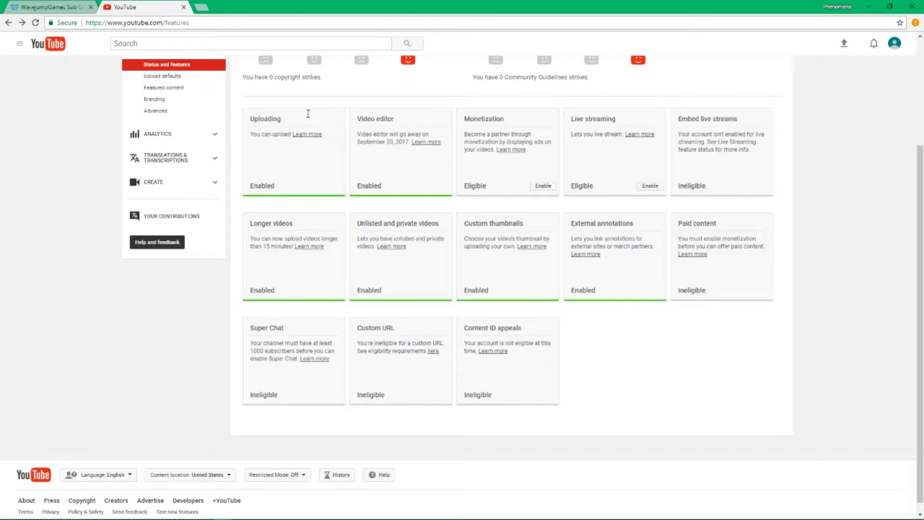
Enable live streaming for the channel and dismiss the 'Let's start streaming!' tip
click(651, 188)
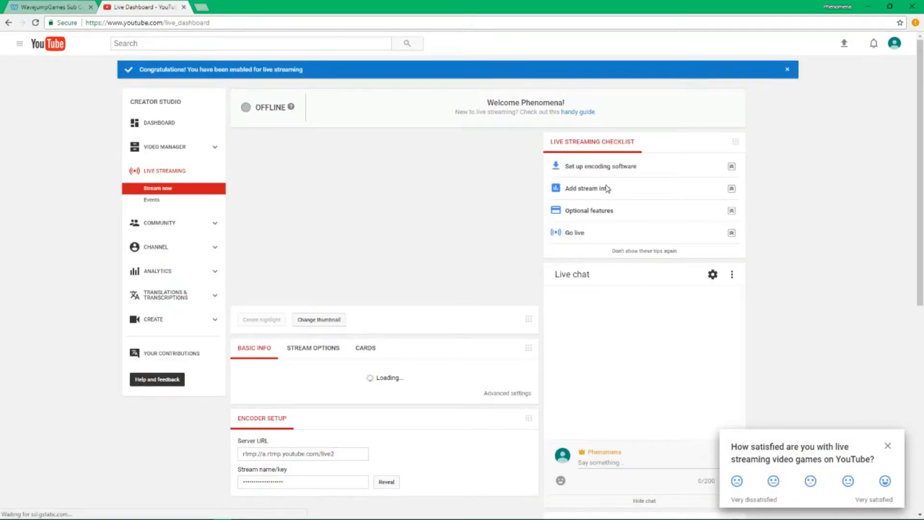
scroll(608, 189, down, 7)
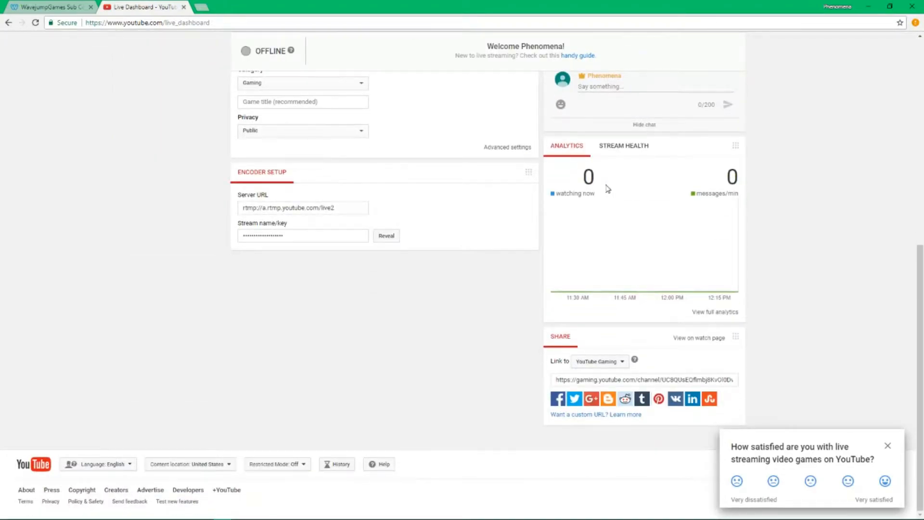
scroll(608, 189, up, 8)
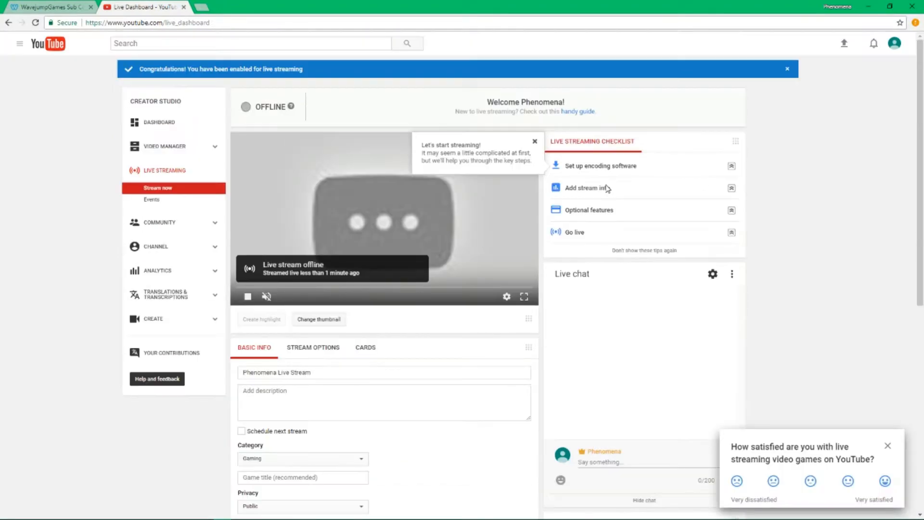
click(534, 142)
Close the satisfaction survey and look over the stream name and key on the Live Dashboard
scroll(534, 145, down, 6)
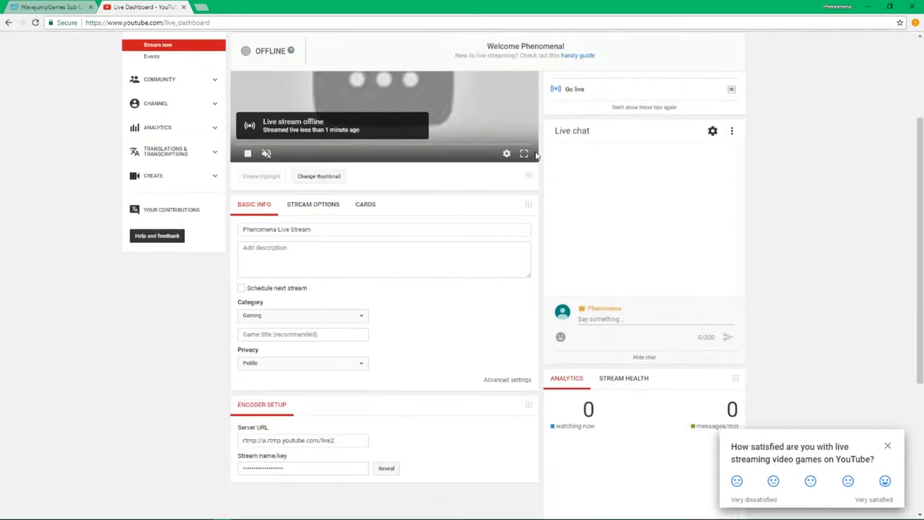
scroll(538, 164, down, 2)
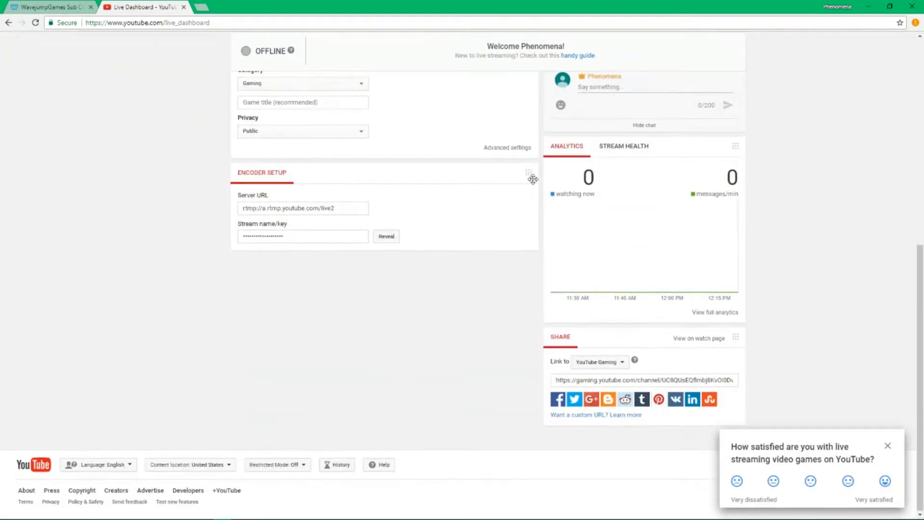
scroll(535, 183, up, 8)
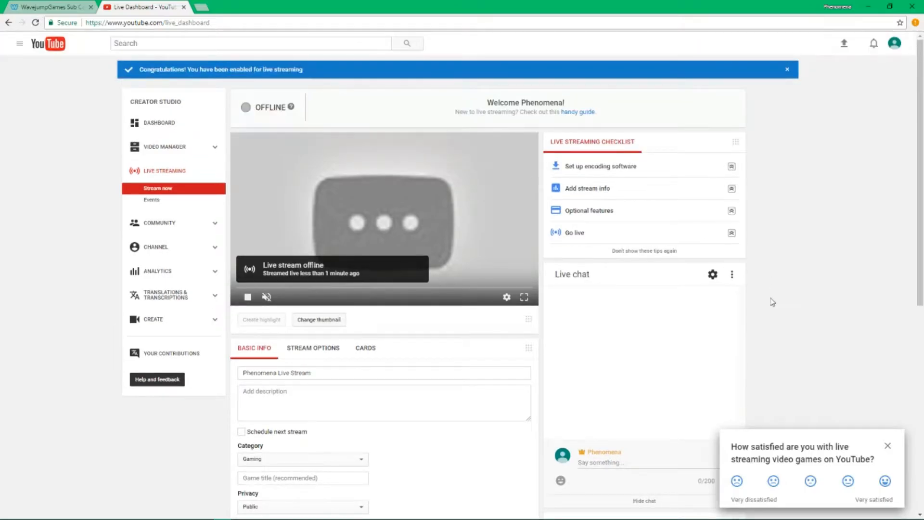
click(887, 446)
scroll(823, 282, down, 4)
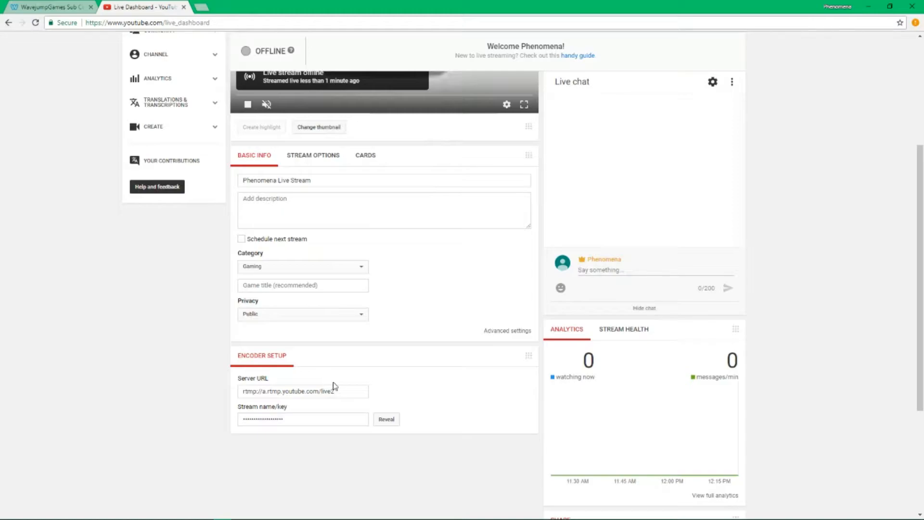
drag(300, 414, 234, 407)
click(217, 409)
scroll(222, 409, up, 4)
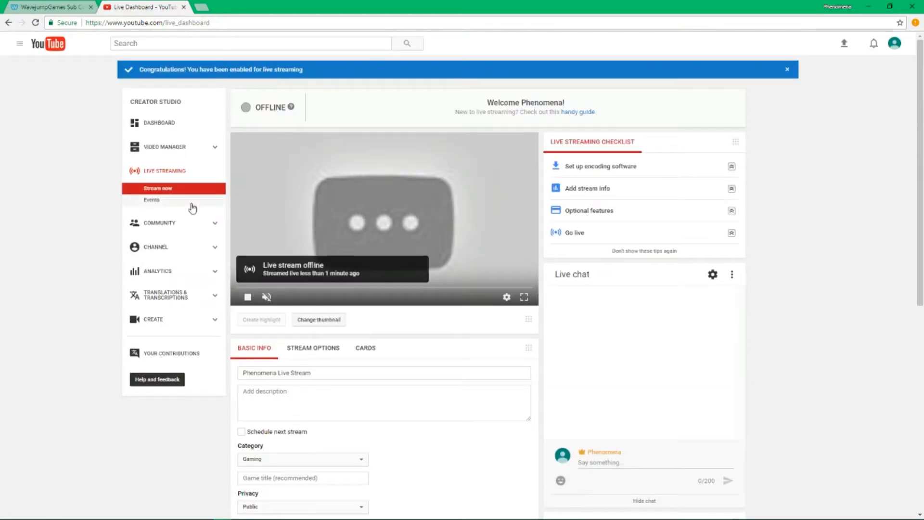
Return to Status and features and follow the Embed live streams card's 'active AdSense account' link
click(161, 230)
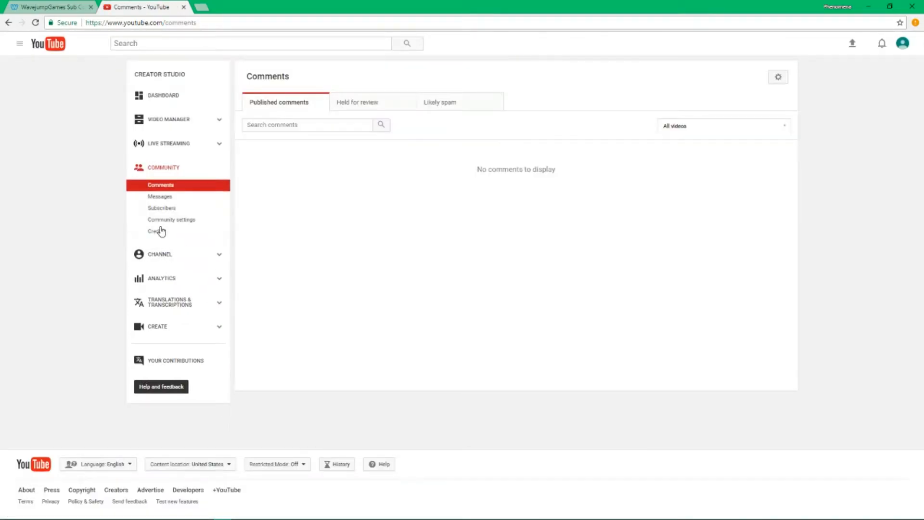
click(157, 253)
scroll(578, 318, down, 2)
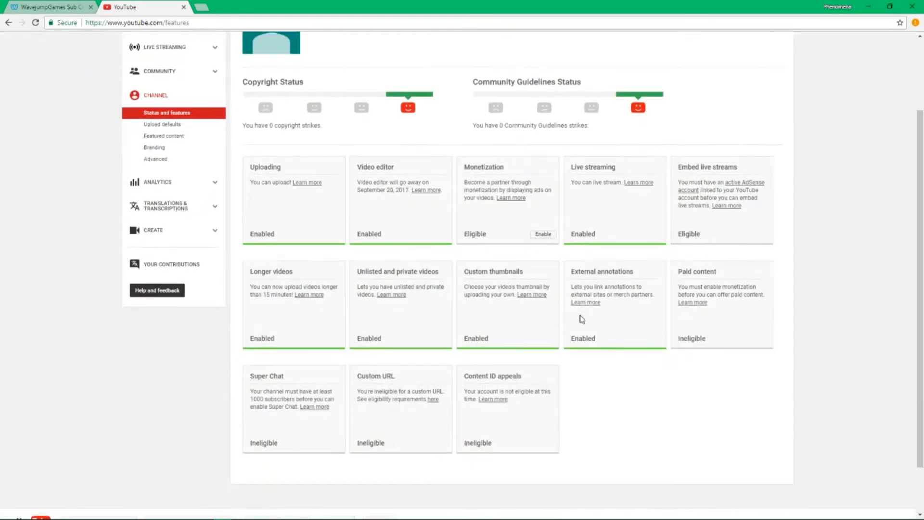
drag(470, 160, 524, 233)
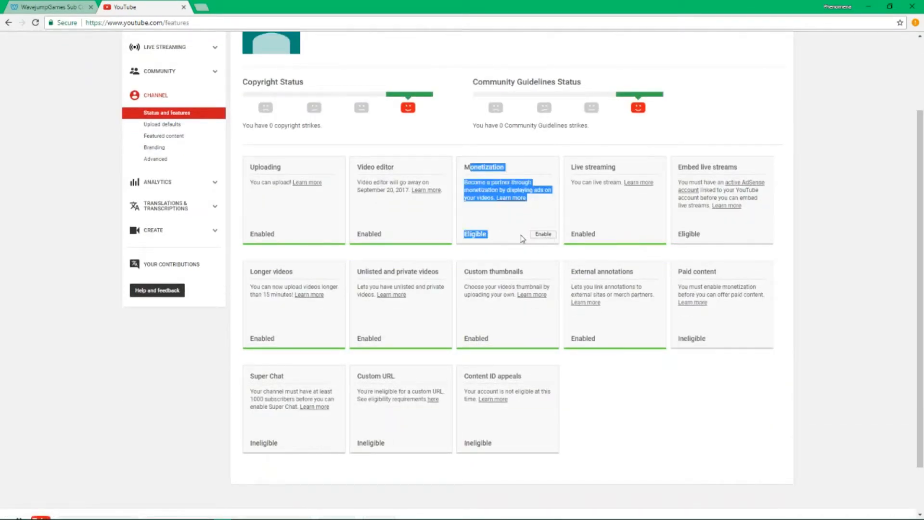
click(530, 245)
drag(682, 165, 763, 242)
click(772, 240)
click(678, 166)
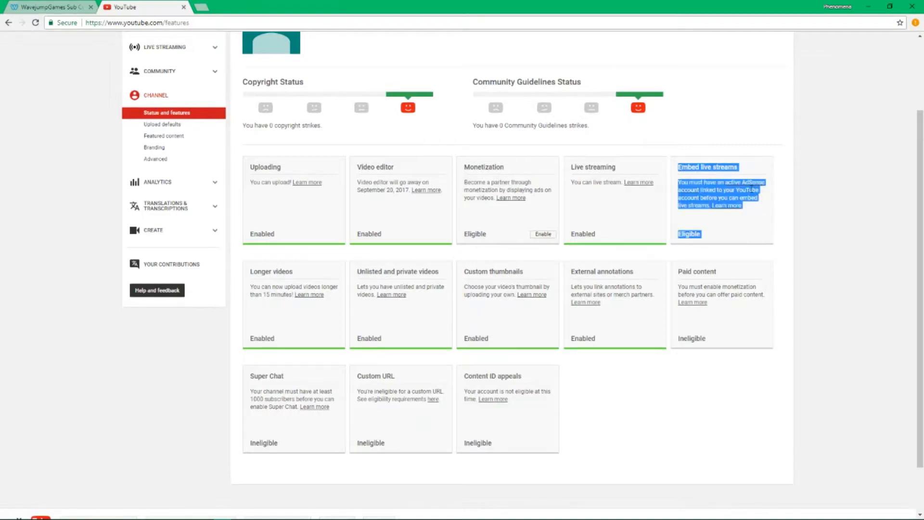
click(752, 184)
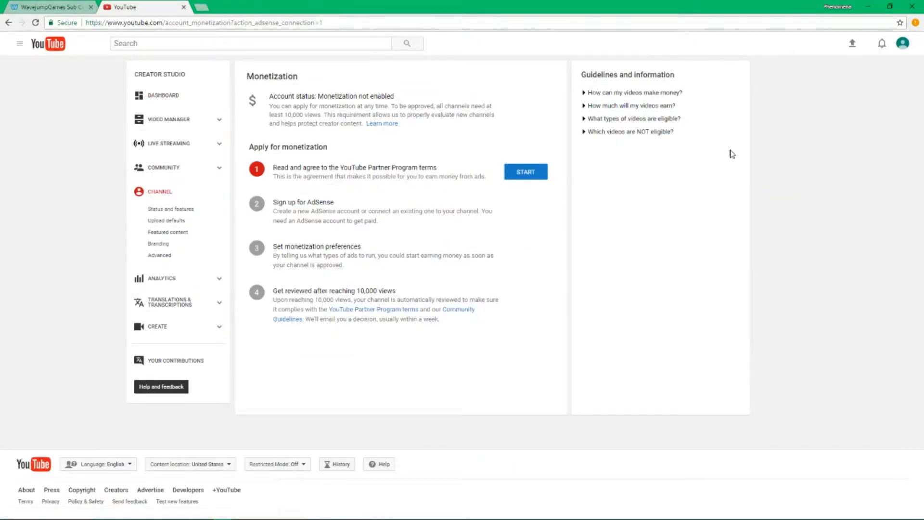
Agree to the Partner Program terms and pledge not to click own ads or monetize unowned content
click(528, 173)
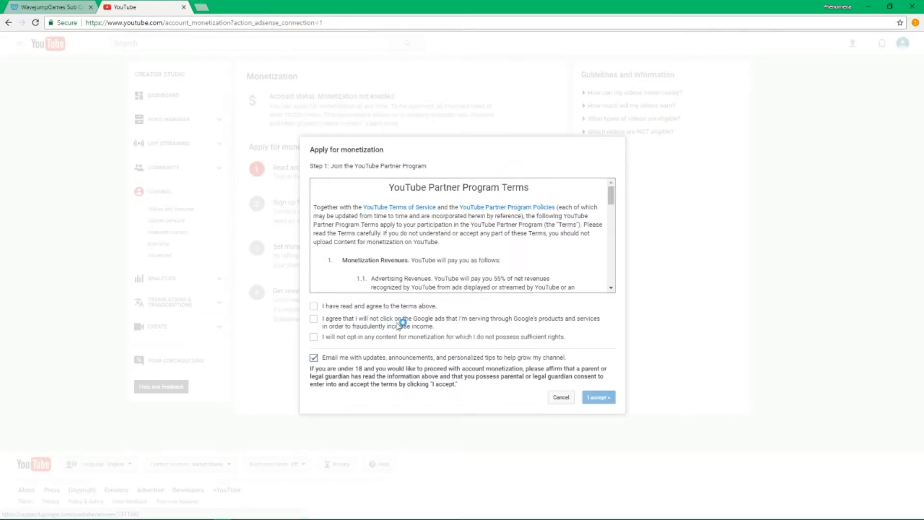
click(388, 305)
scroll(416, 259, down, 10)
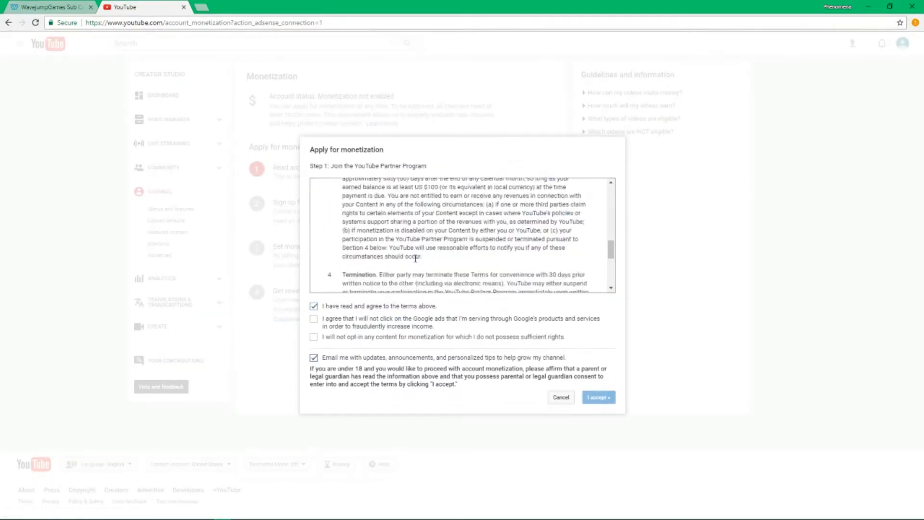
scroll(416, 259, down, 4)
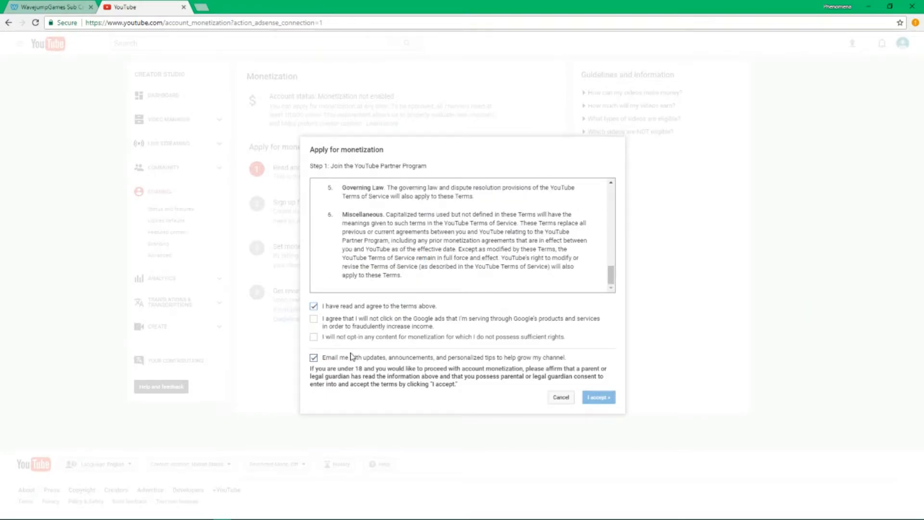
click(357, 322)
click(402, 339)
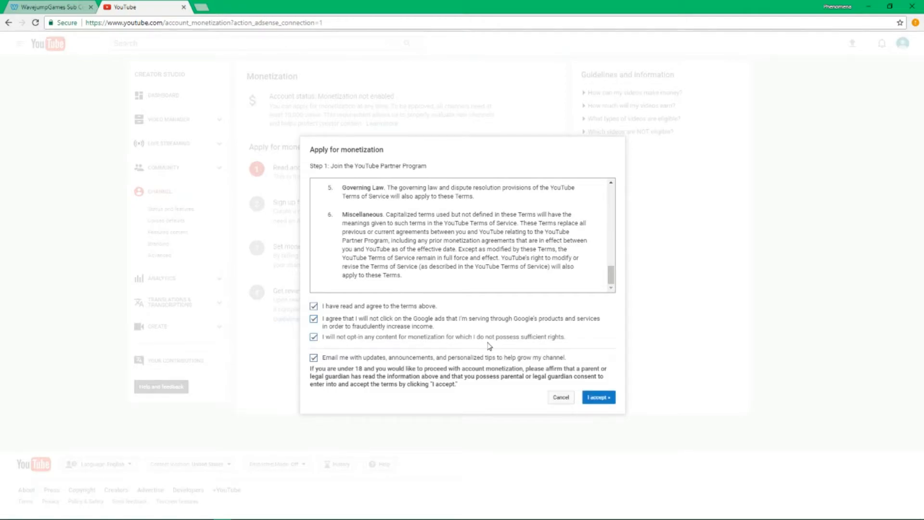
Opt out of update emails, accept the terms, and open the under-18 AdSense help article separately
drag(601, 334, 319, 336)
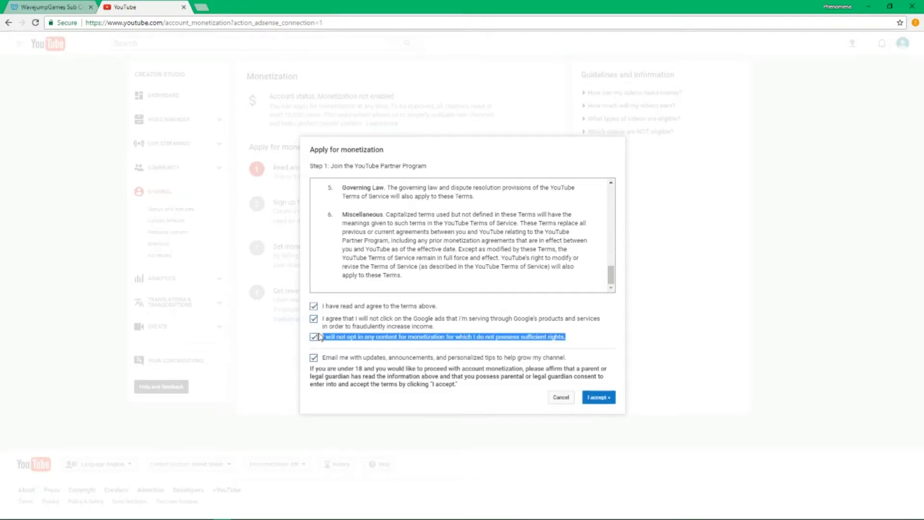
click(365, 383)
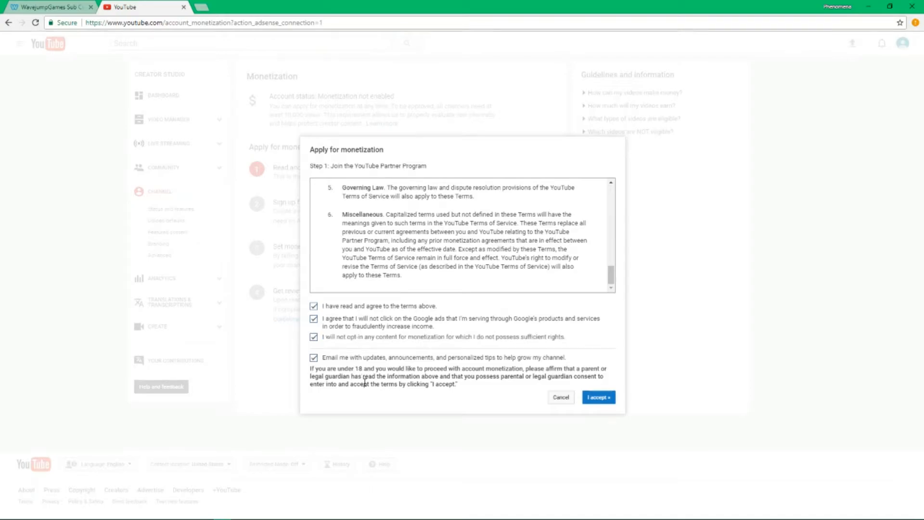
click(382, 357)
click(610, 399)
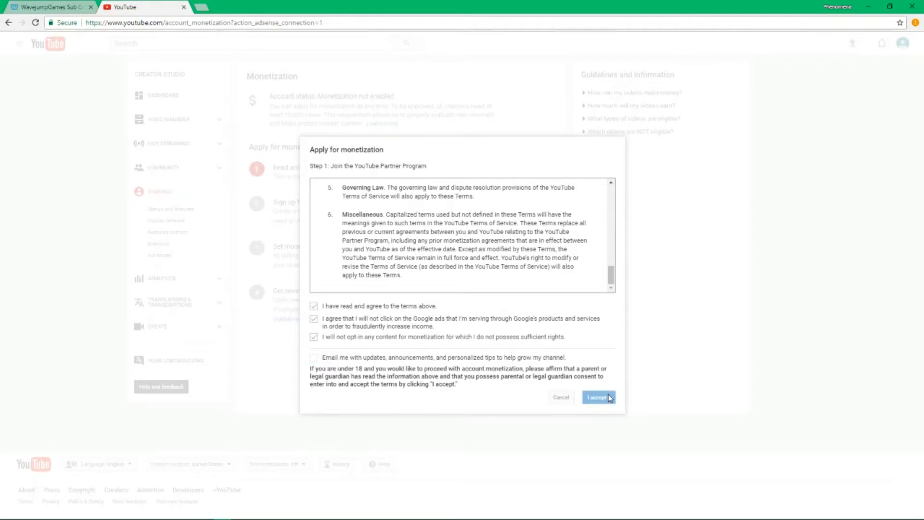
scroll(347, 195, up, 4)
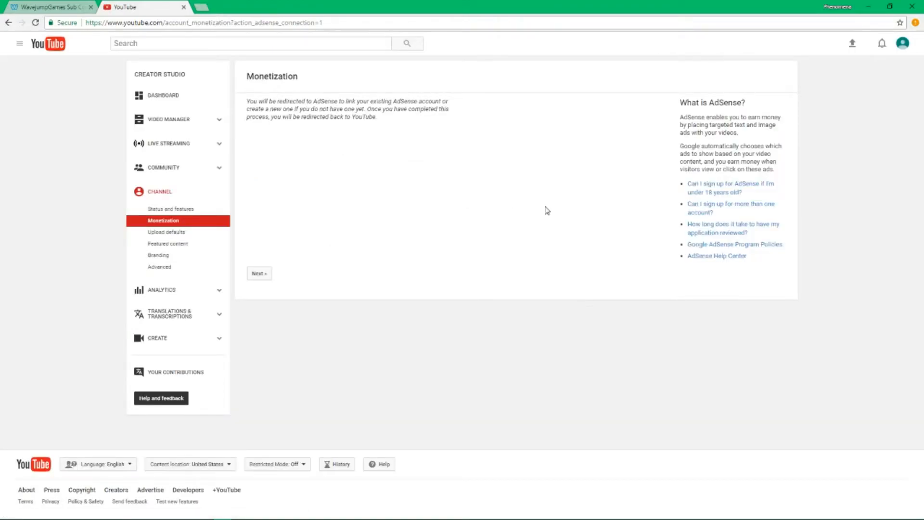
middle_click(726, 190)
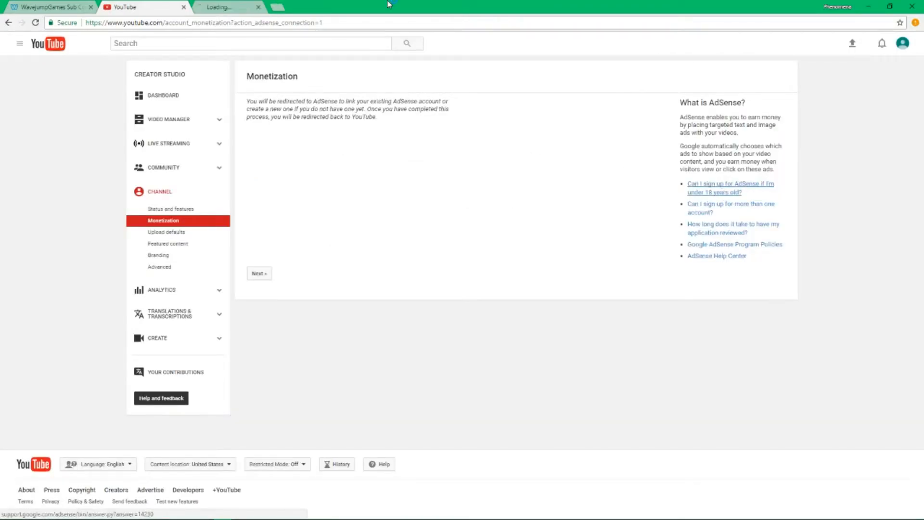
Read the under-18 AdSense sign-up article and its parent or guardian requirement
key(ctrl+Tab)
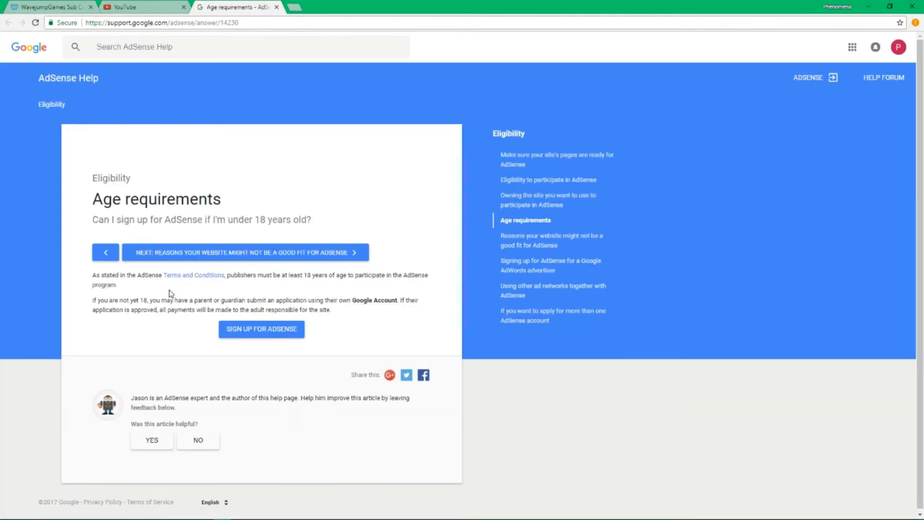
drag(93, 275, 332, 286)
drag(92, 300, 348, 308)
click(364, 302)
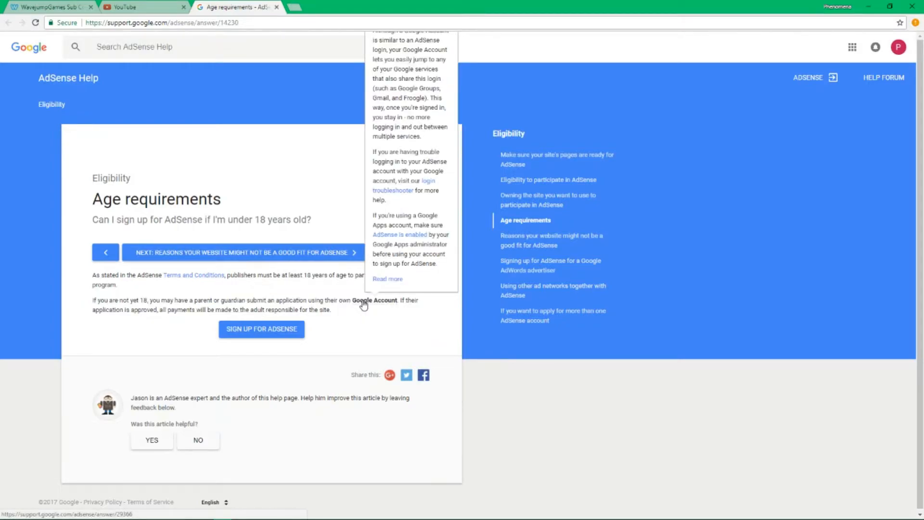
drag(403, 326, 79, 314)
click(65, 312)
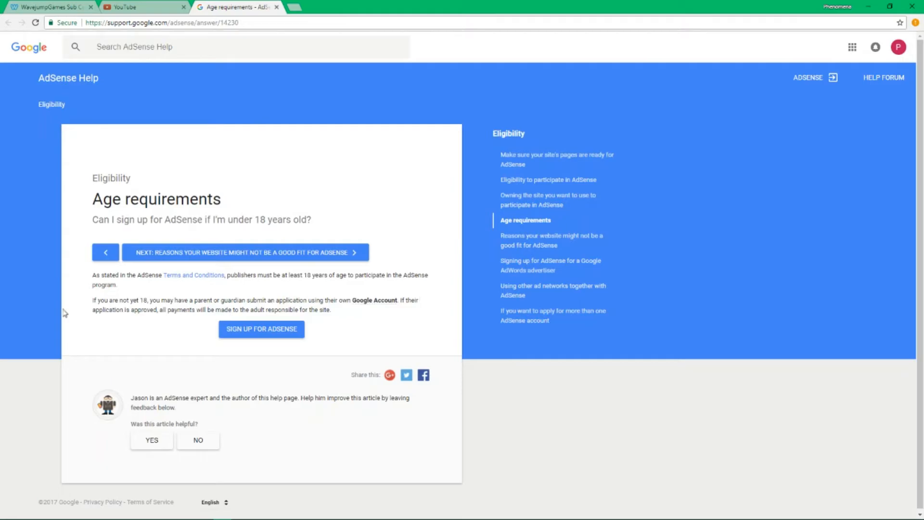
Close the help article and continue from Monetization to the Welcome to AdSense page
click(117, 6)
click(276, 7)
click(269, 274)
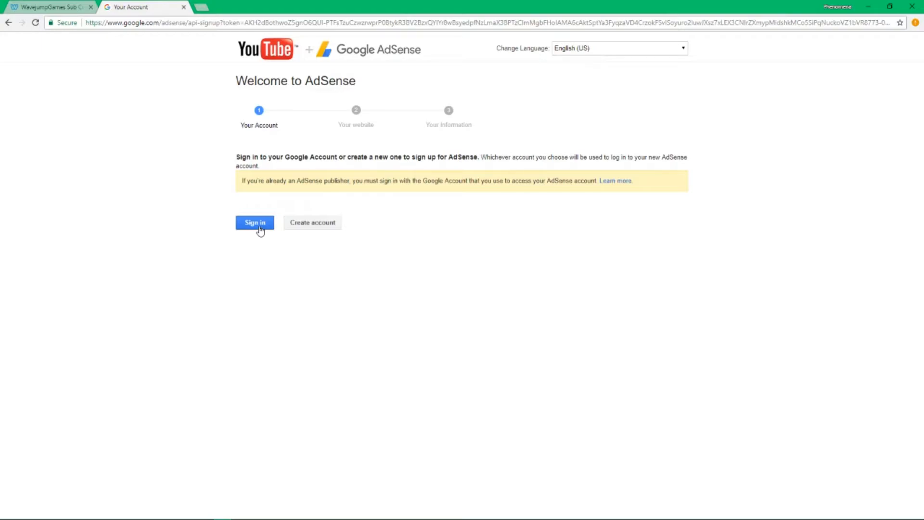
Sign in with the existing Google account and save the pre-filled channel website
click(255, 227)
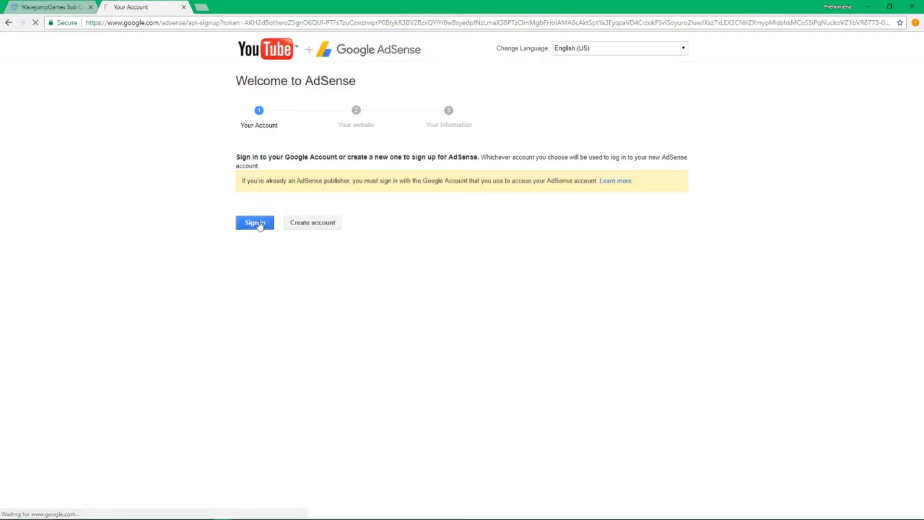
drag(525, 170, 250, 172)
click(283, 242)
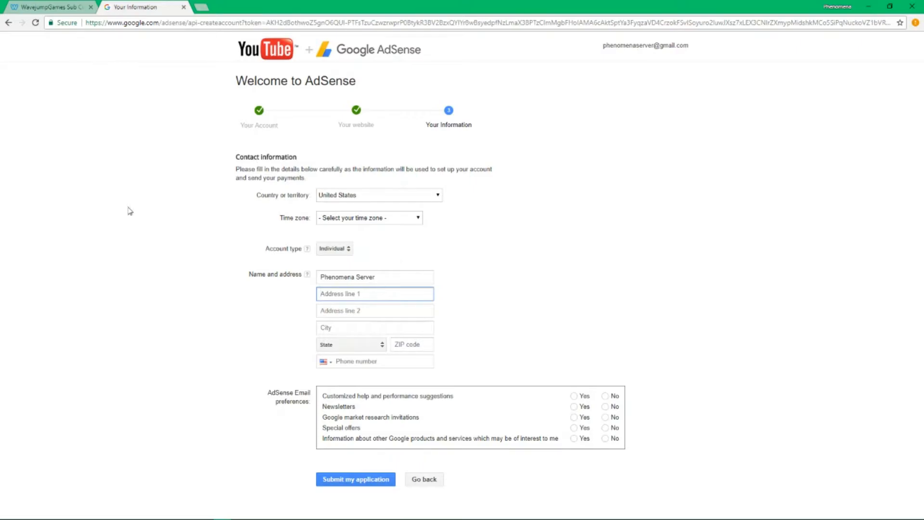
Fill in the contact information form, keeping Individual as the account type
click(208, 319)
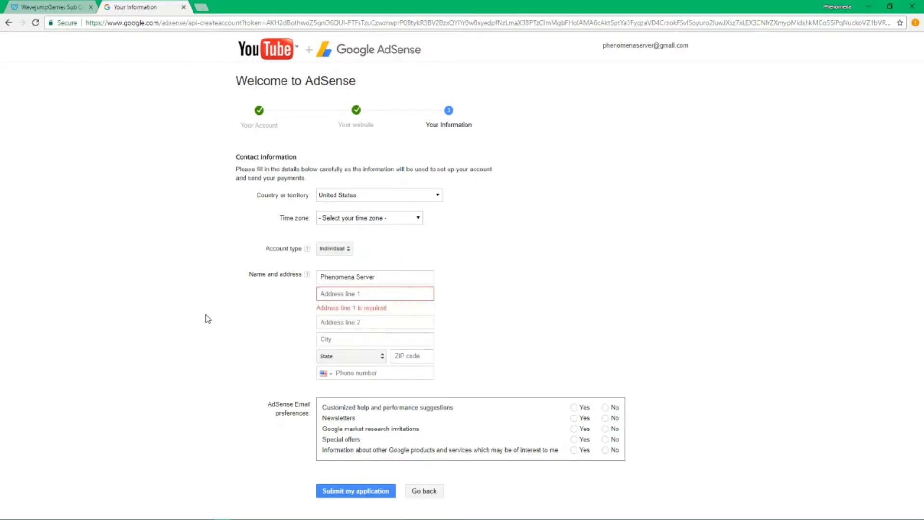
click(359, 294)
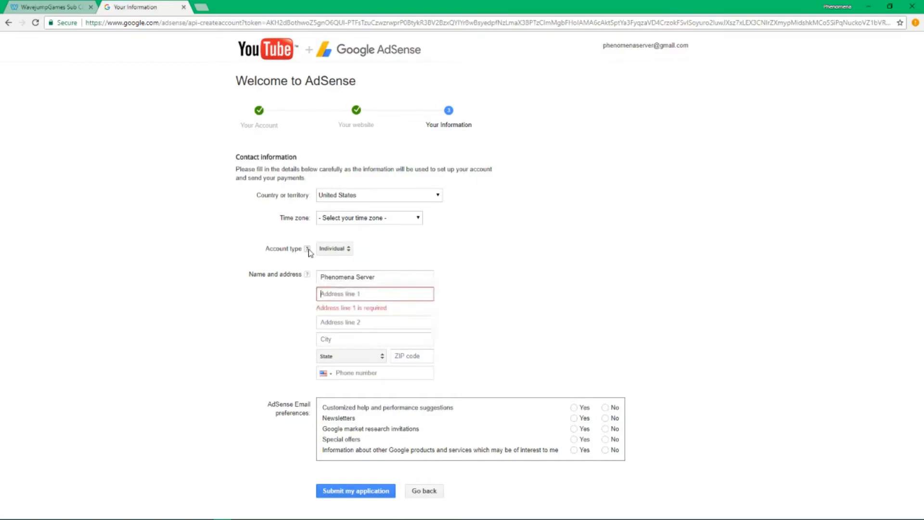
click(328, 250)
click(573, 239)
click(368, 219)
scroll(366, 245, down, 5)
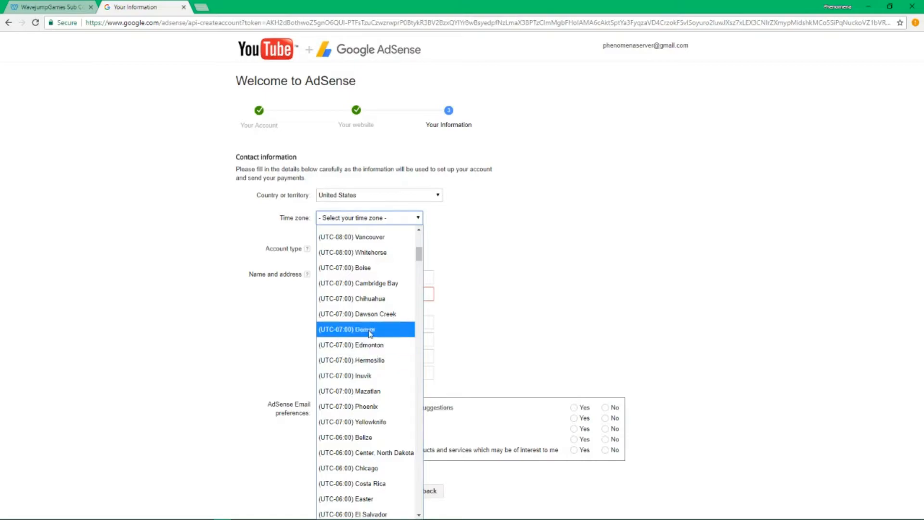
click(498, 222)
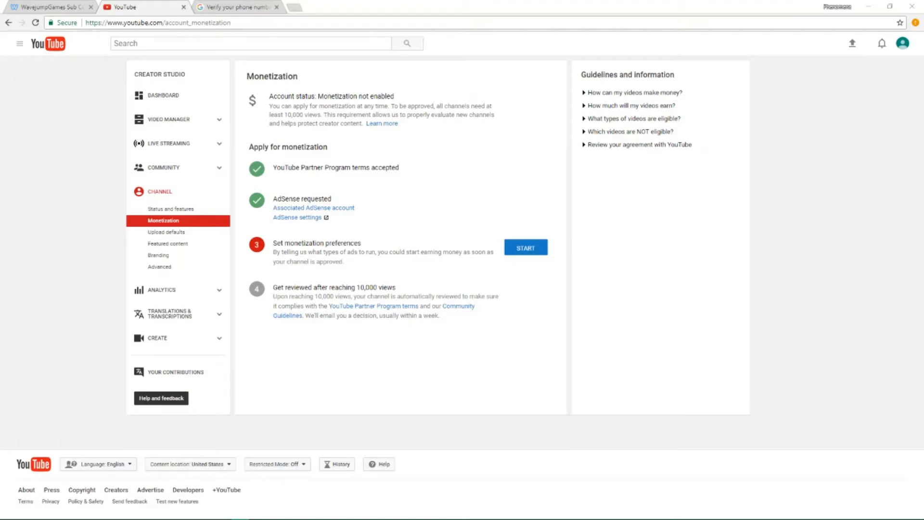
drag(361, 262, 343, 243)
click(277, 243)
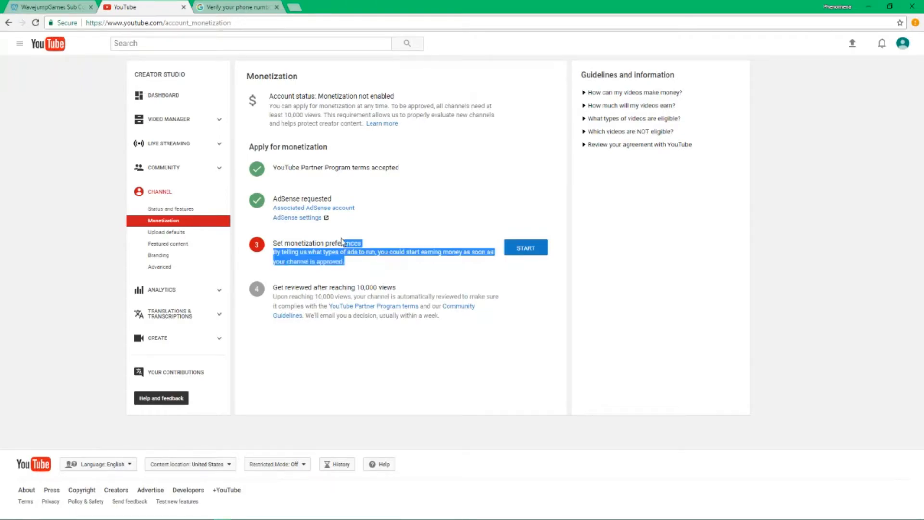
click(362, 193)
drag(273, 199, 346, 202)
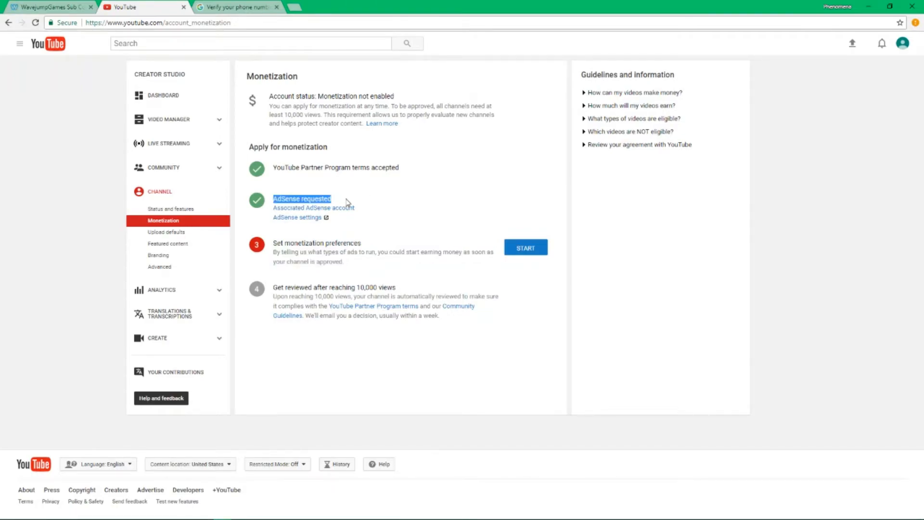
click(351, 201)
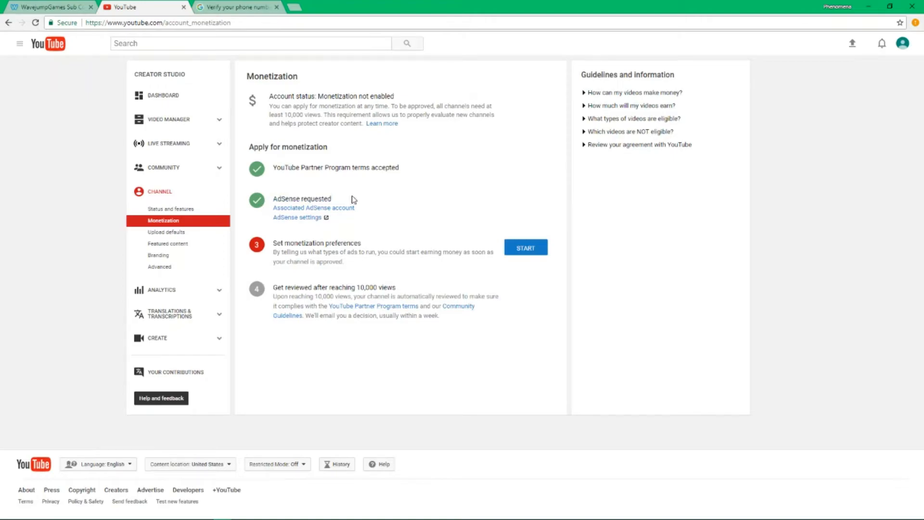
drag(268, 99, 460, 124)
click(460, 167)
drag(392, 262, 271, 255)
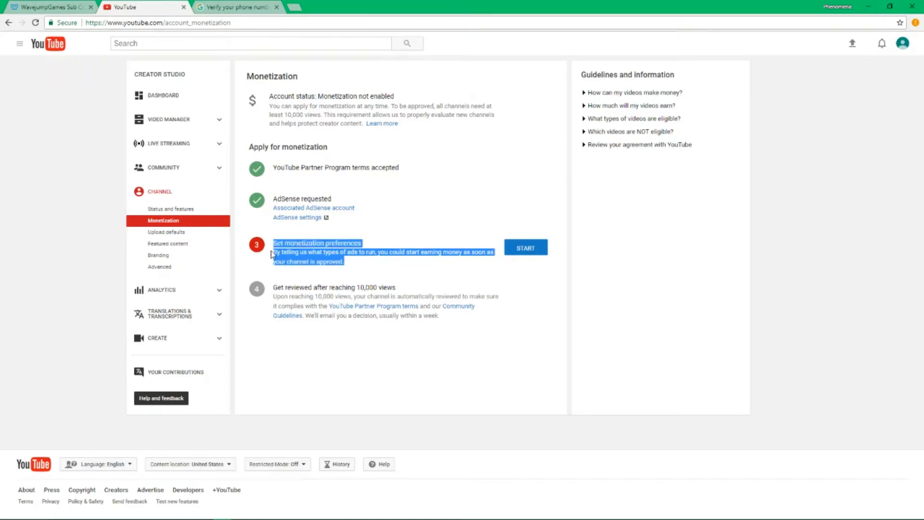
click(371, 259)
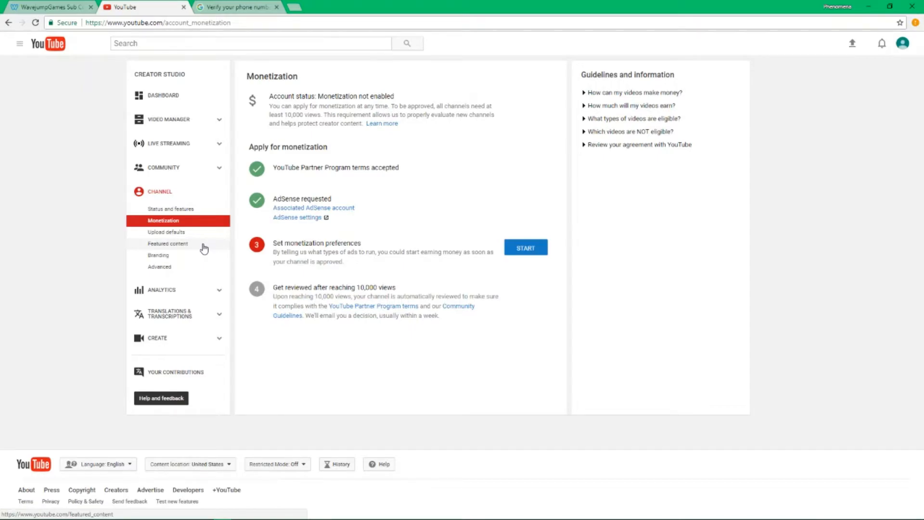
Set the upload defaults to Private, category Gaming, license Standard YouTube License
click(214, 233)
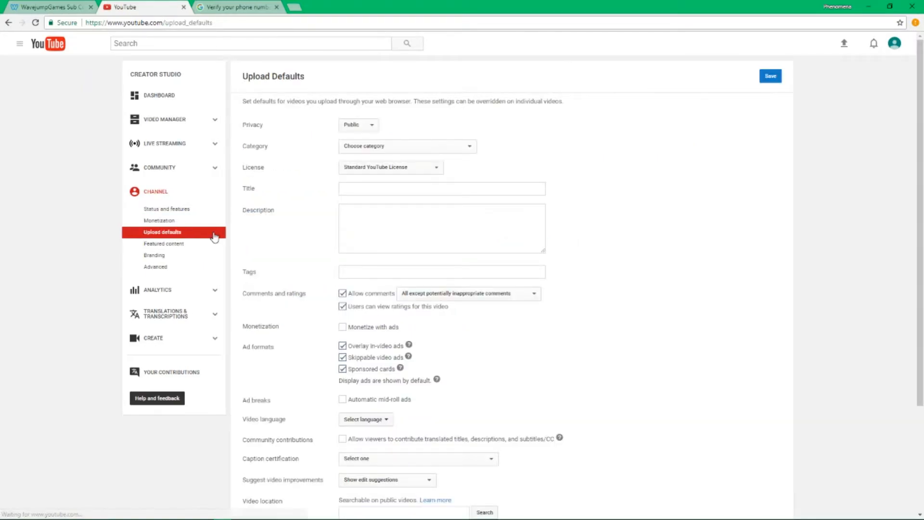
click(373, 128)
click(374, 129)
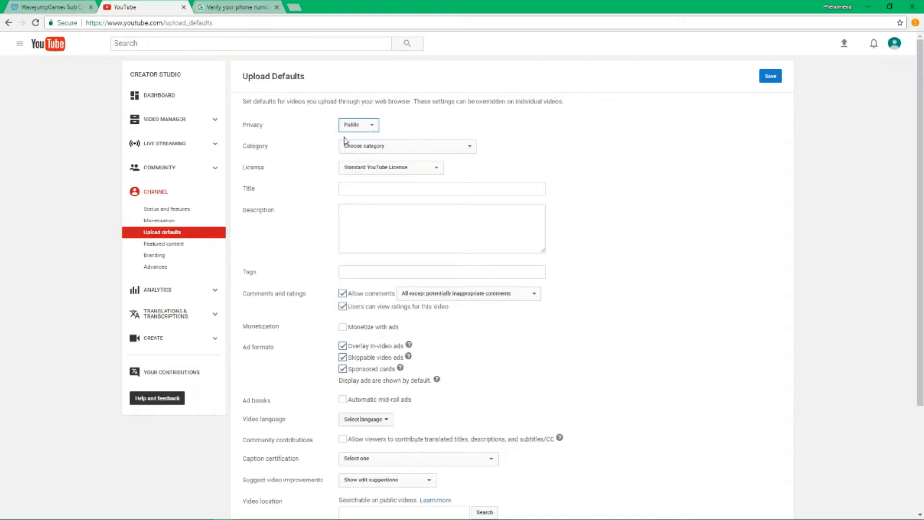
click(359, 125)
click(365, 172)
click(474, 147)
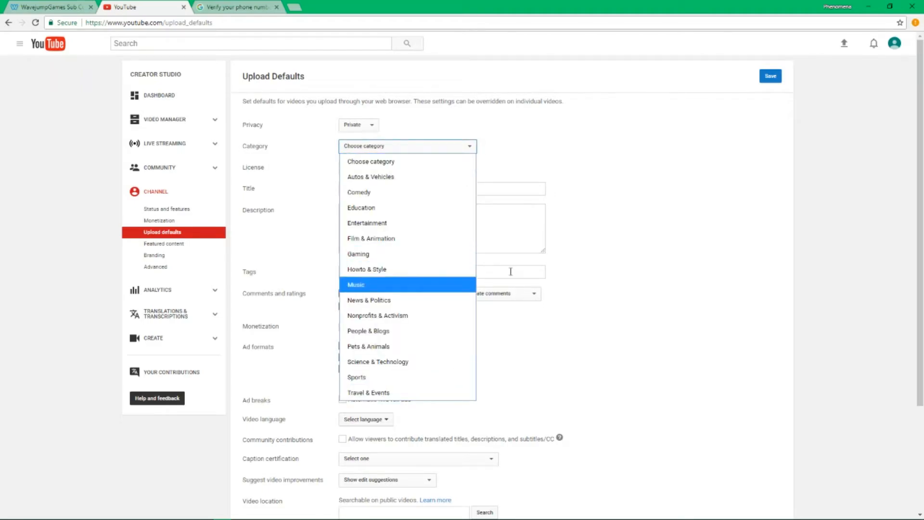
click(406, 252)
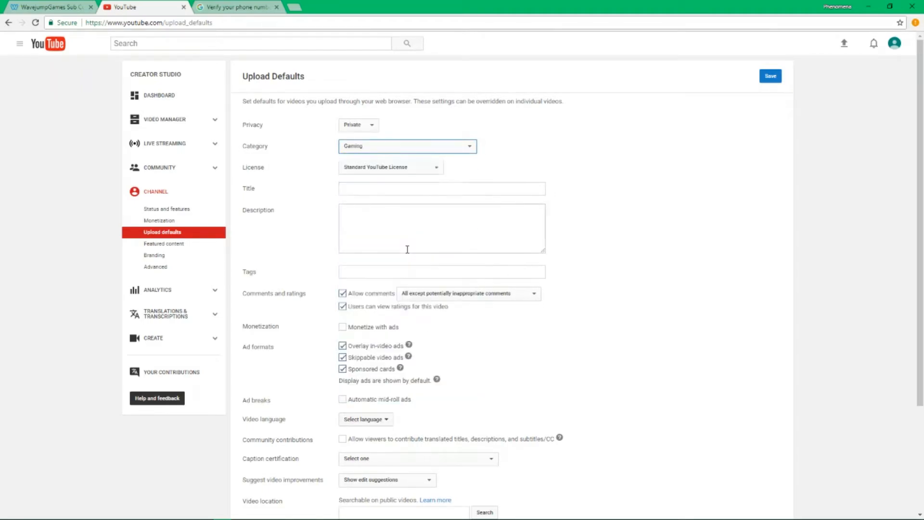
click(396, 168)
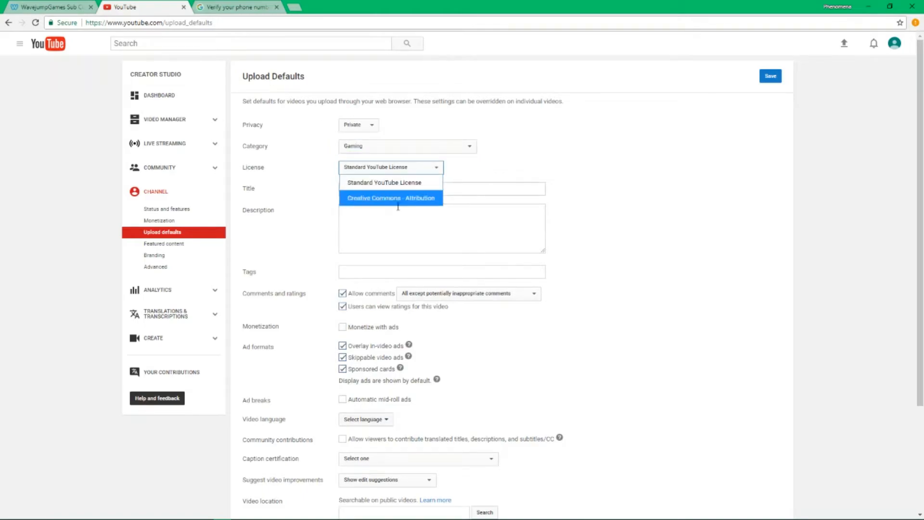
click(382, 167)
click(378, 188)
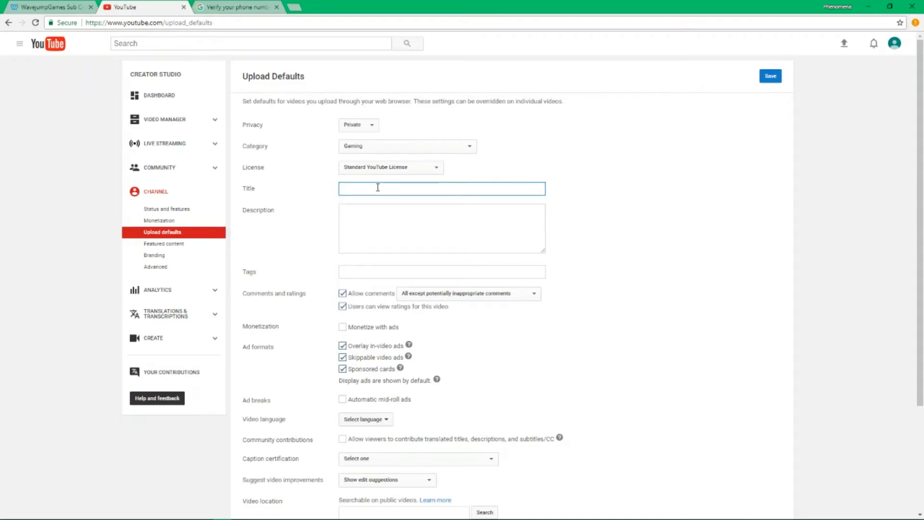
Draft a default title around 'Command Block Tutorial Episode 00', then delete it entirely
text(- 1.12 Beginner Command Block Tutorial Episode 00)
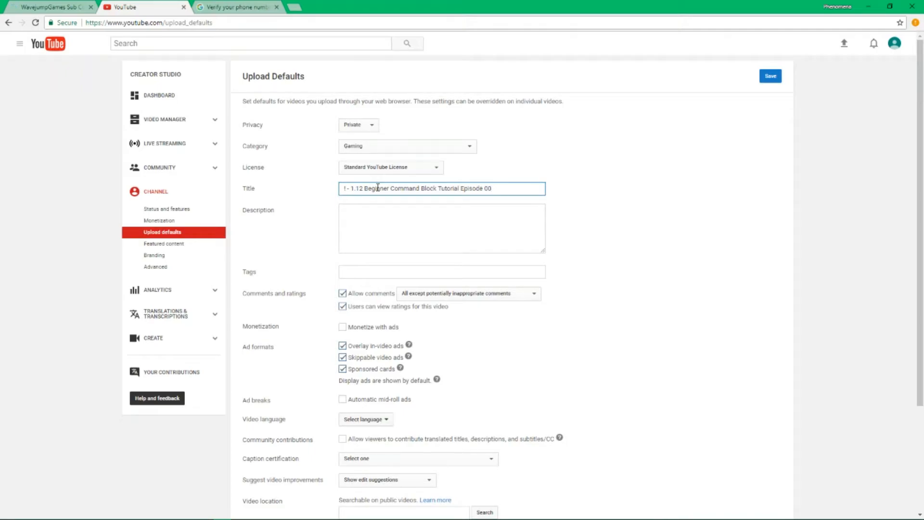
key(ctrl+a)
key(ctrl+Left)
text(Tella!)
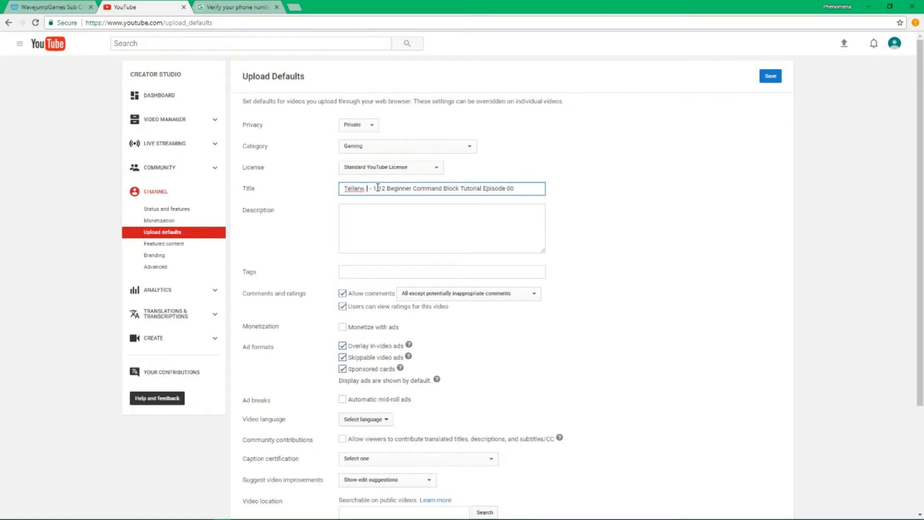
key(BackSpace)
text(raw,)
key(alt+space)
key(Escape)
text(Execute)
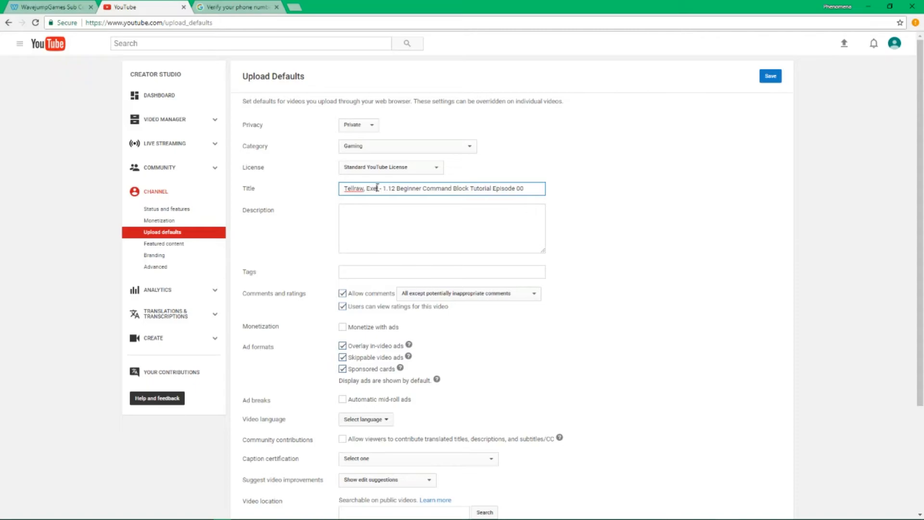
text(, and Title!)
key(End)
key(ctrl+a)
key(BackSpace)
Draft a description with 'Enjoy the video!' and Patreon thanks and link, then erase it all
click(414, 244)
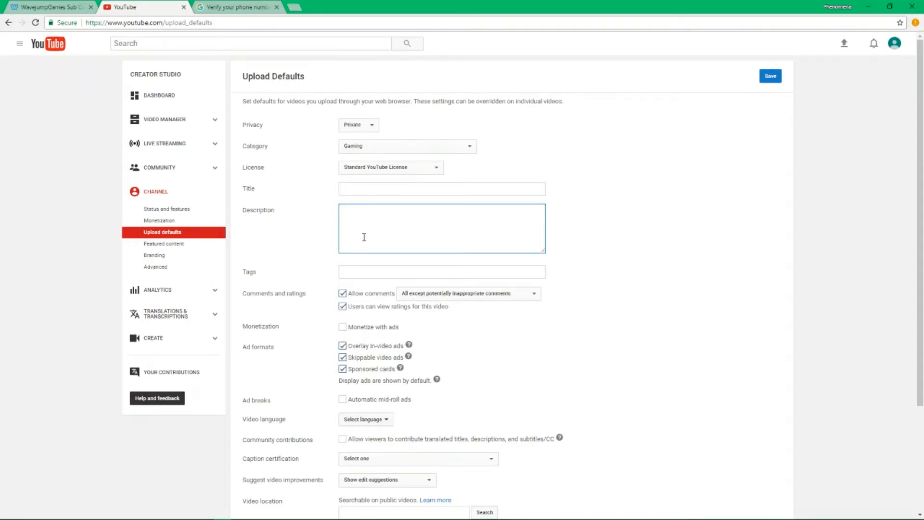
text(-----------------)
key(Return)
text(Enjoy the video!)
key(Return)
text(Thanks to Shatter and Betenoire on)
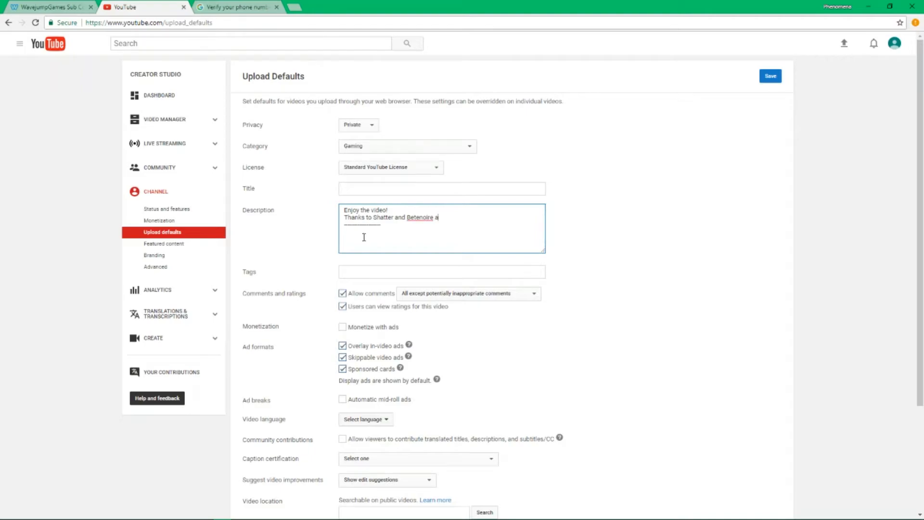
text( patreon)
key(ctrl+BackSpace)
text(Patreon for supporting me! Support)
key(Return)
text(Support me hhere)
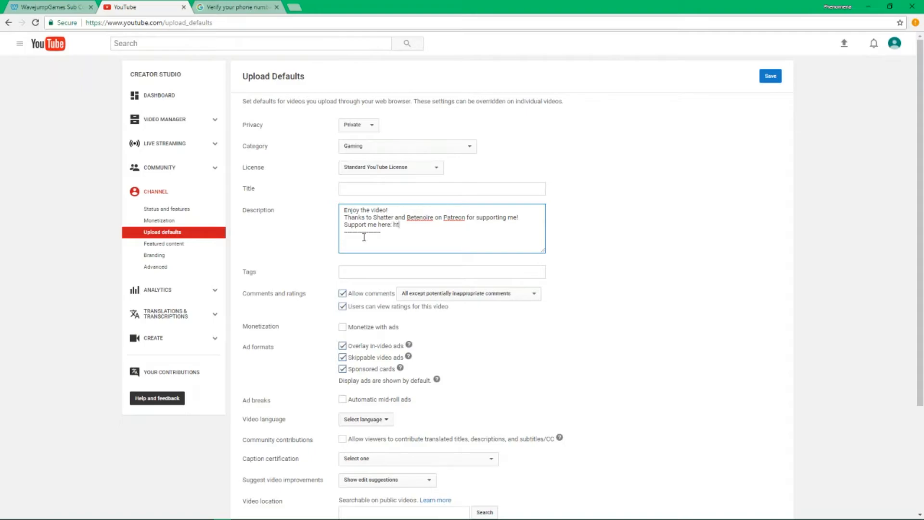
text(: http://patreon.com/waveu)
text(mp)
key(shift+Up)
key(shift+Home)
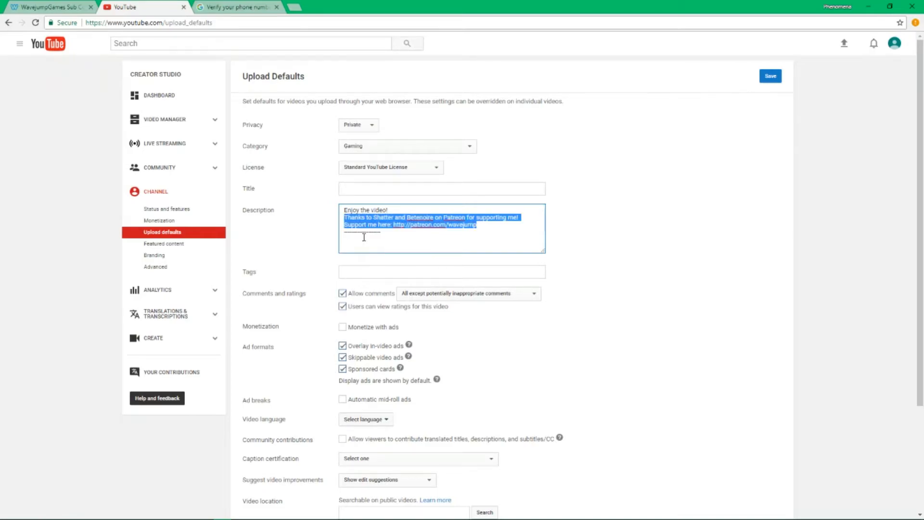
key(BackSpace)
key(BackSpace)
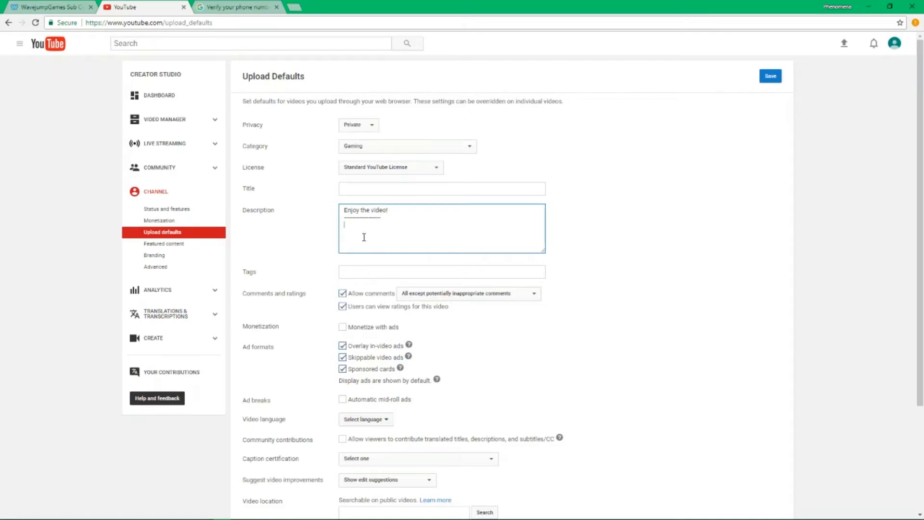
key(ctrl+a)
key(BackSpace)
Keep the comment moderation setting and turn off Sponsored cards, Skippable video ads and Overlay ads
click(403, 272)
scroll(464, 207, down, 3)
click(494, 155)
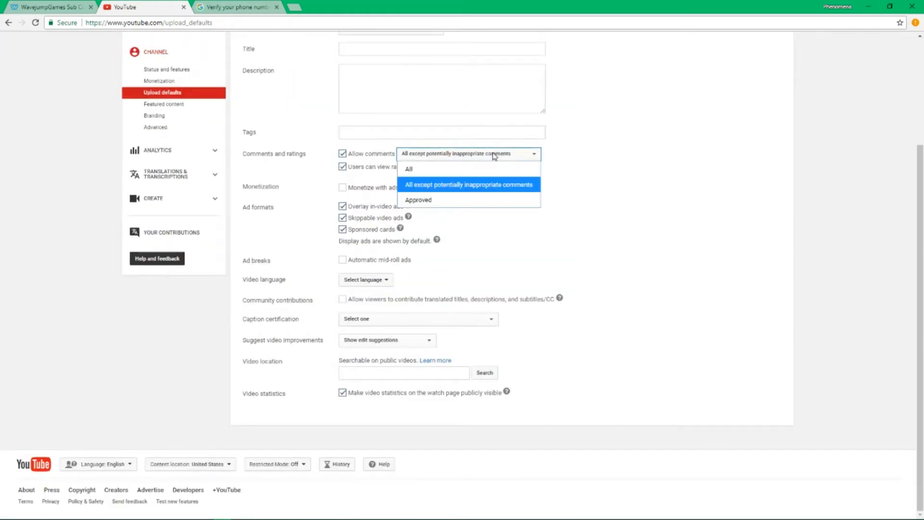
click(494, 155)
click(451, 156)
click(462, 111)
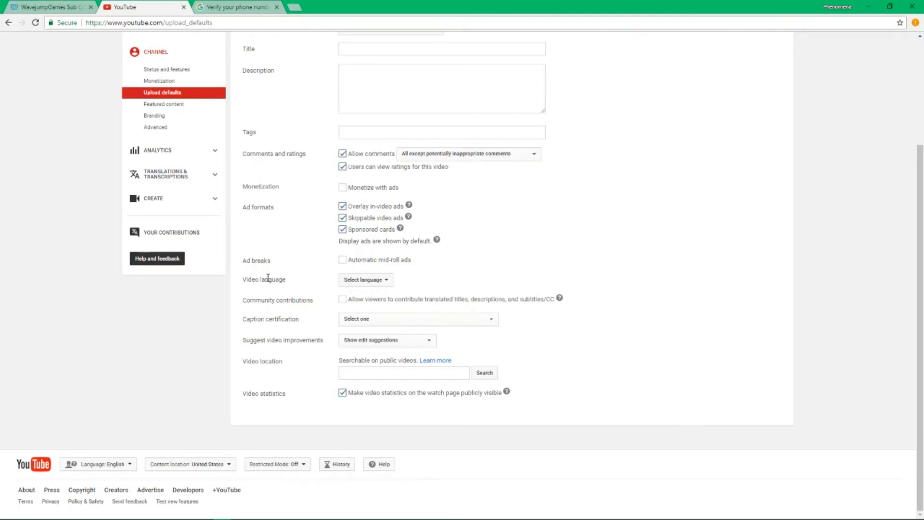
click(342, 229)
click(343, 217)
click(343, 206)
drag(328, 214, 492, 239)
click(491, 239)
Set video language to English, allow community contributions, and never show edit suggestions
click(380, 280)
click(368, 295)
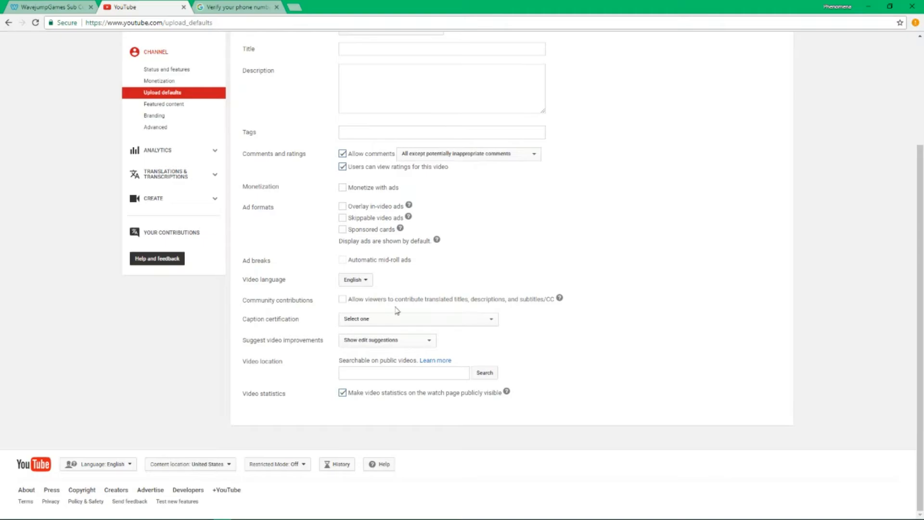
drag(686, 313, 351, 303)
click(291, 303)
click(342, 299)
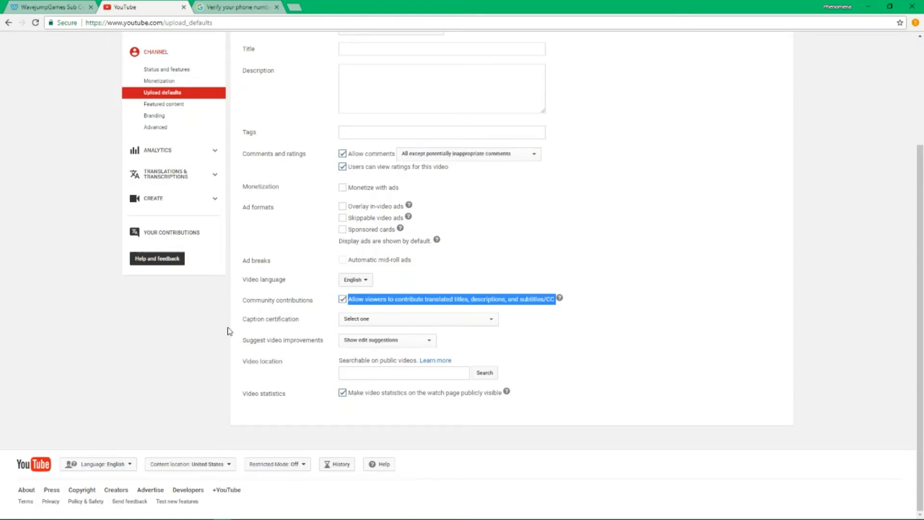
click(420, 319)
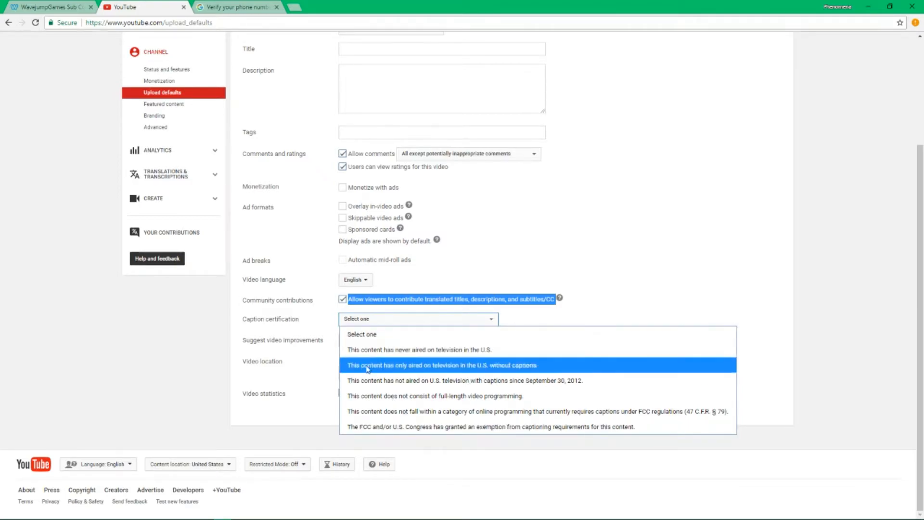
click(351, 310)
click(322, 351)
click(385, 340)
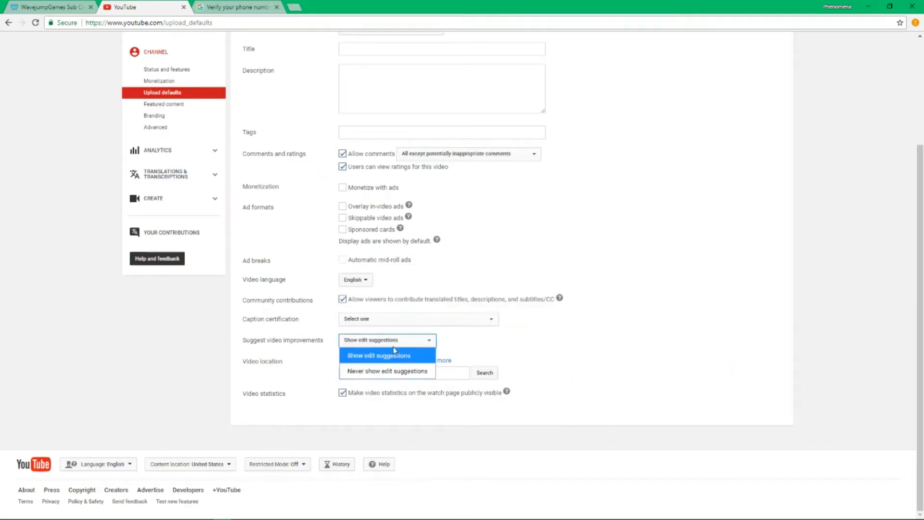
click(371, 369)
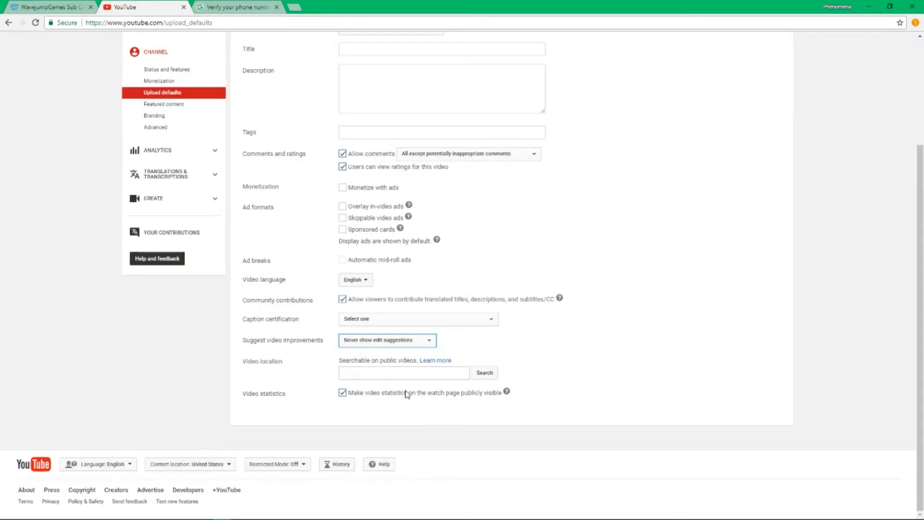
Save the upload defaults without choosing a video location
click(396, 374)
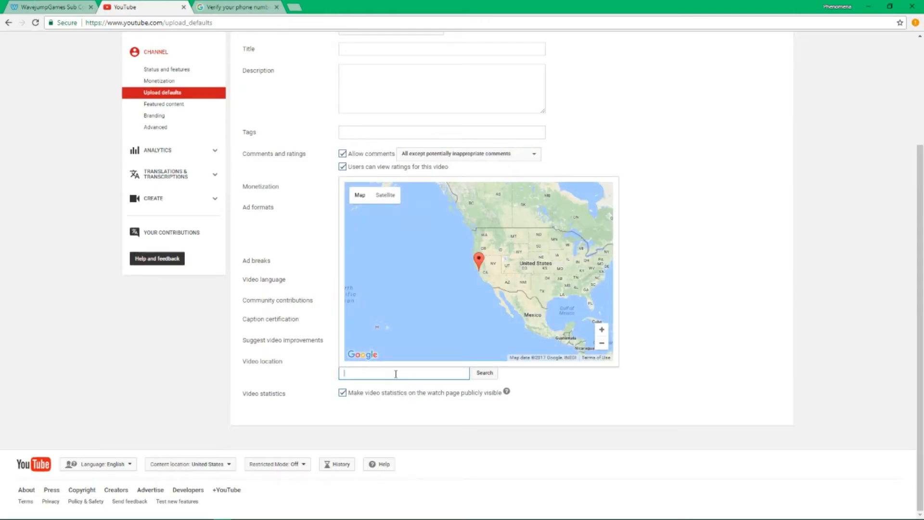
click(305, 375)
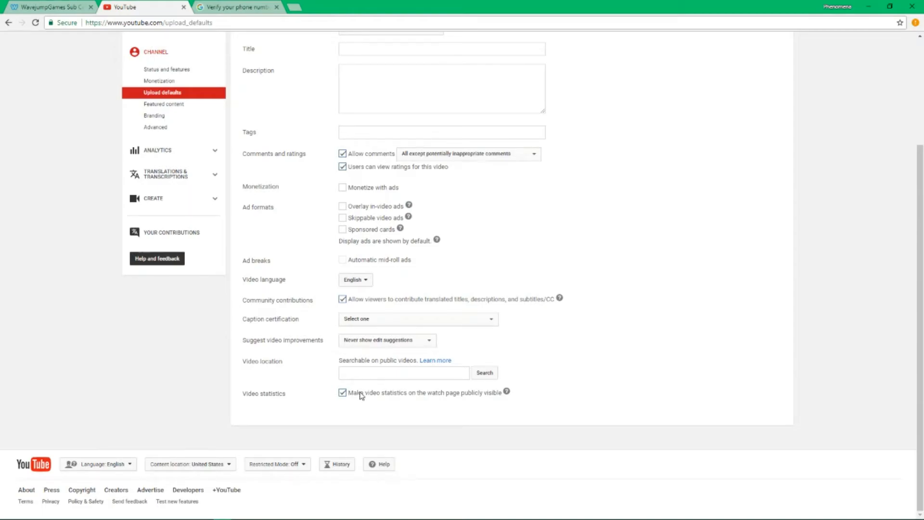
scroll(661, 358, up, 3)
scroll(656, 371, down, 3)
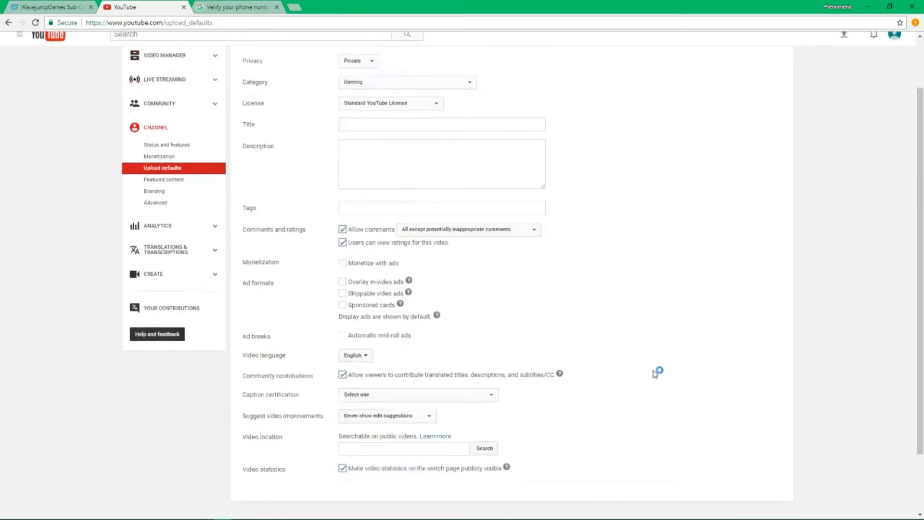
scroll(594, 409, up, 3)
click(769, 77)
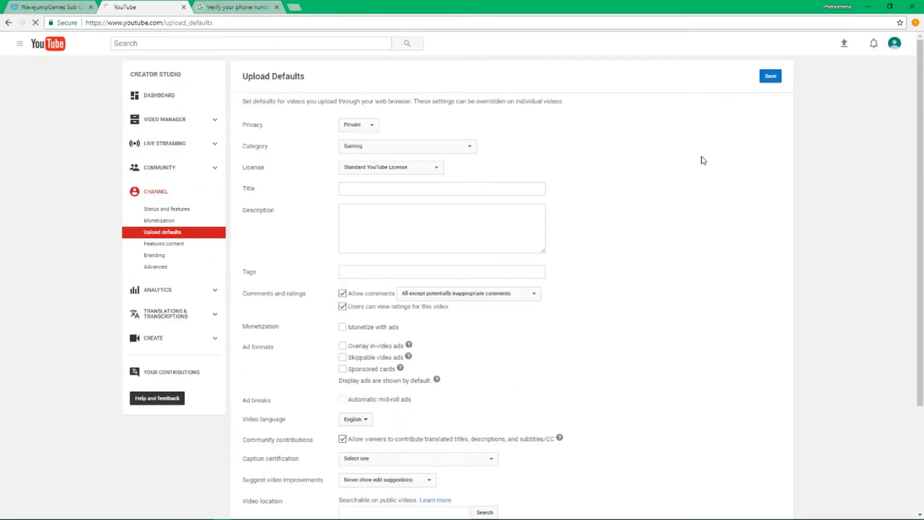
Read the featured video and Channel ad descriptions in Featured content, then go to Branding
click(188, 272)
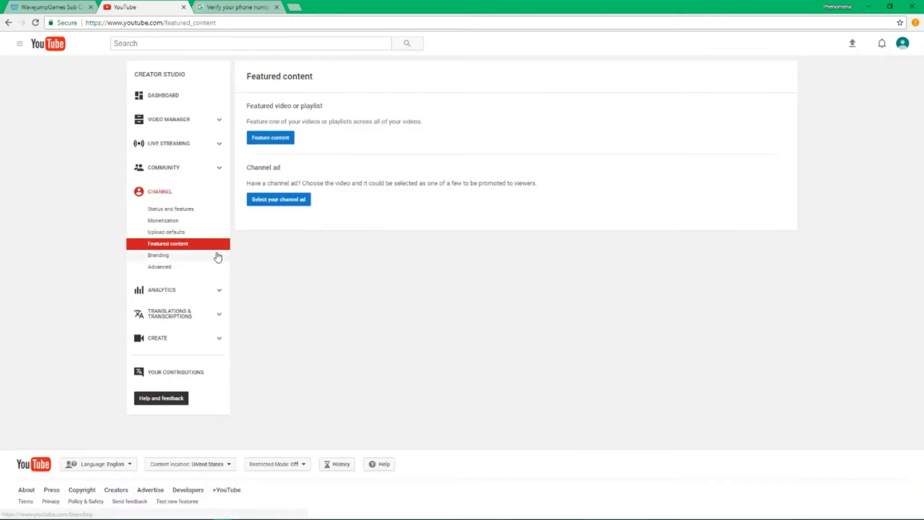
drag(236, 108, 423, 122)
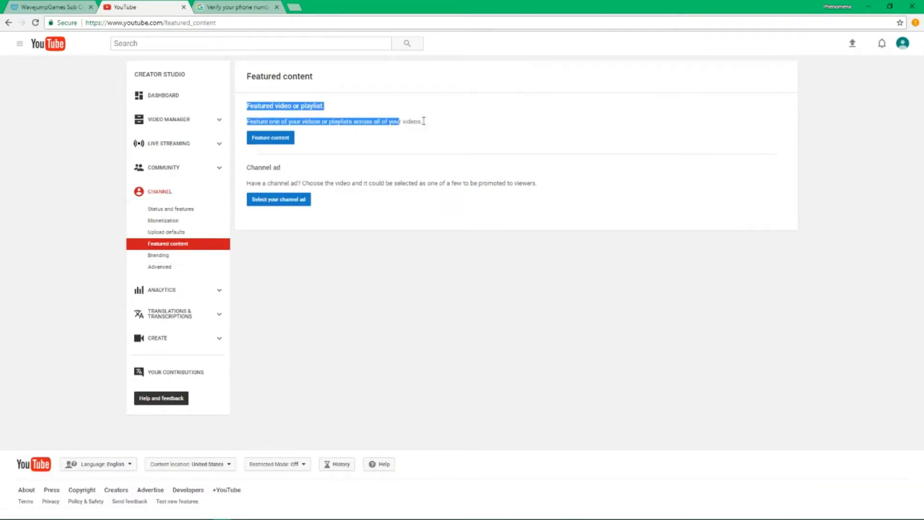
click(442, 128)
drag(425, 201, 258, 168)
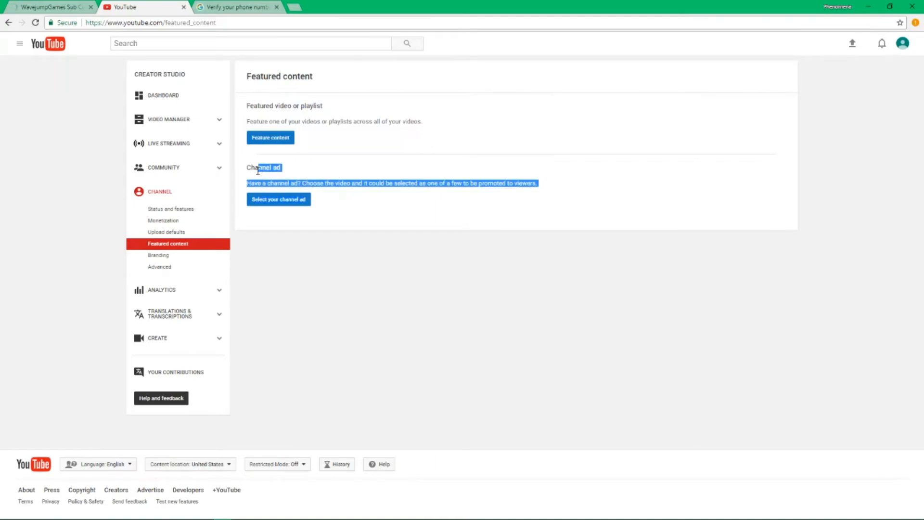
click(255, 171)
click(178, 257)
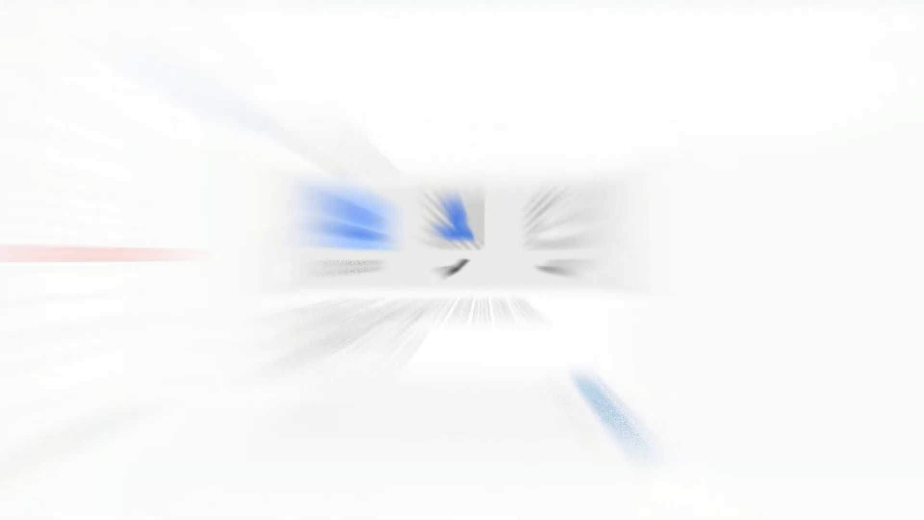
Save the PS watermark and update its display settings, keeping Custom start time
drag(361, 313, 491, 304)
click(556, 341)
click(576, 369)
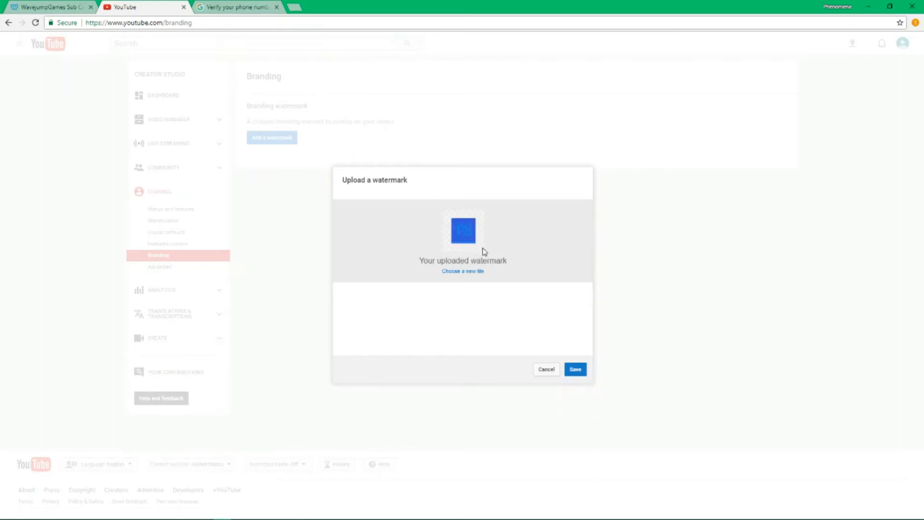
click(576, 371)
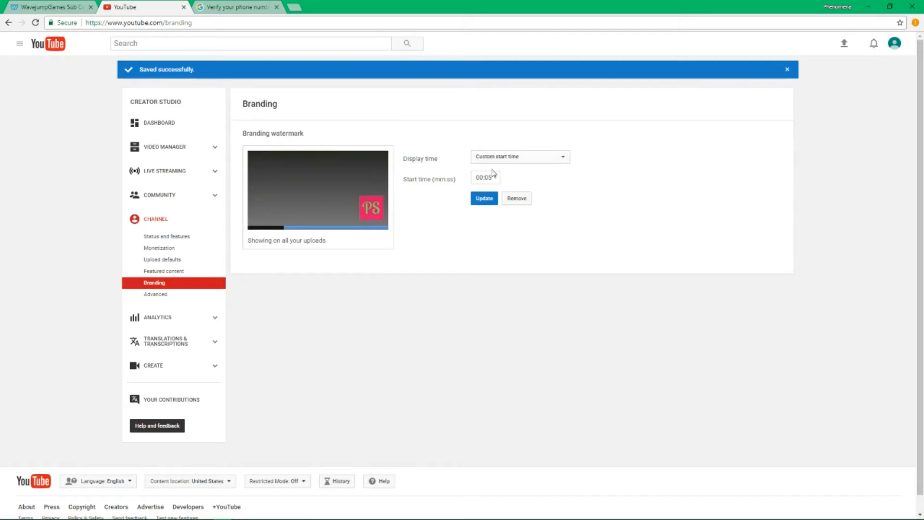
click(482, 199)
click(495, 160)
click(495, 161)
Open the channel's Advanced settings and scroll through them
click(150, 295)
scroll(345, 265, down, 2)
scroll(345, 269, down, 2)
scroll(345, 269, up, 4)
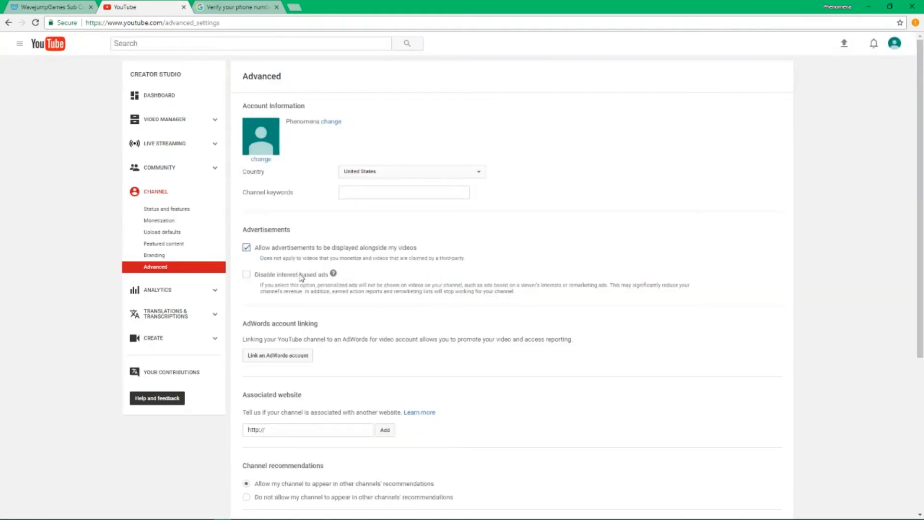
Edit the channel icon via the Brand Account's About me profile, then return to Advanced settings
click(378, 174)
scroll(329, 188, down, 3)
scroll(311, 176, up, 3)
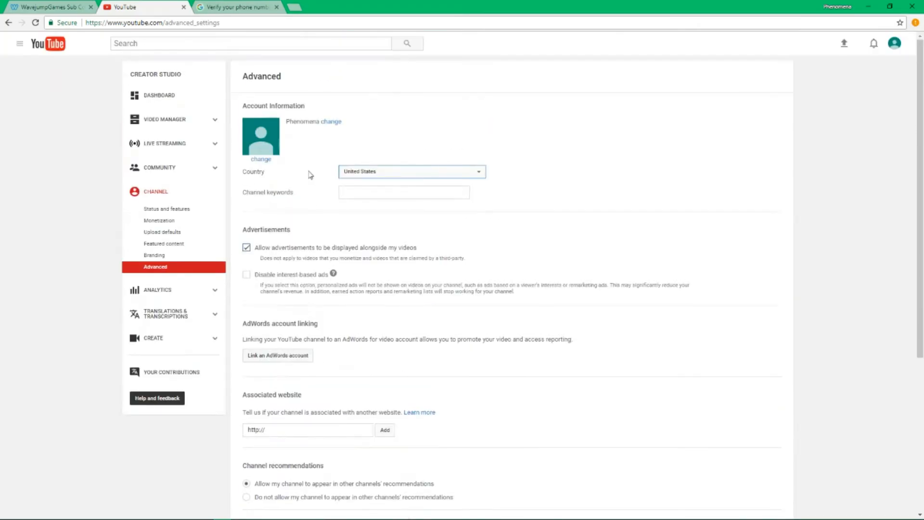
click(265, 159)
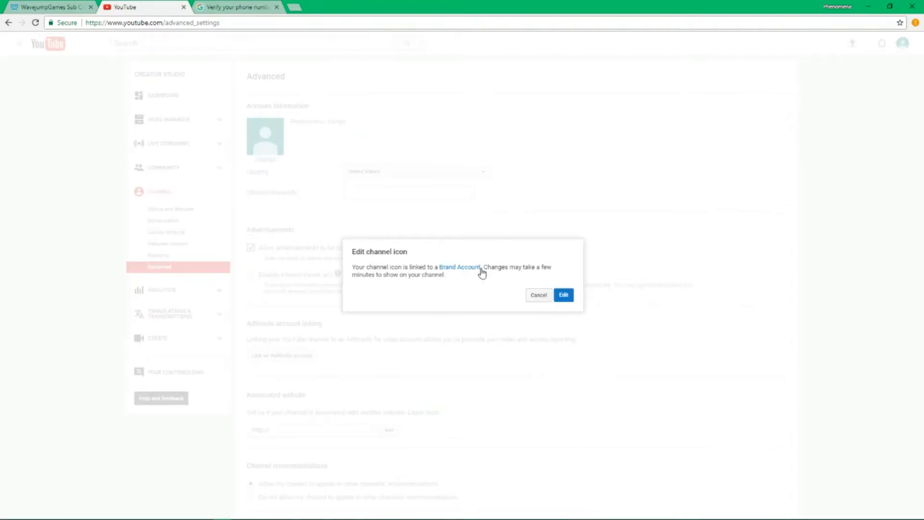
click(565, 296)
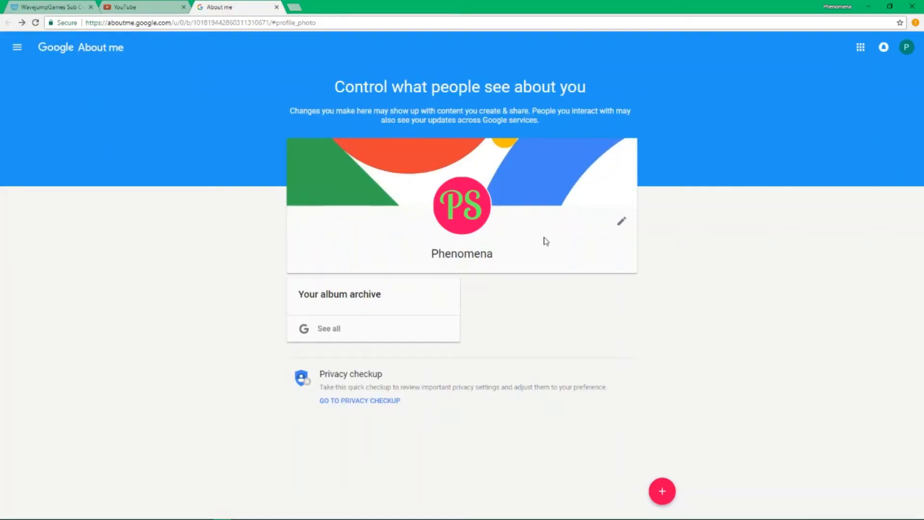
click(105, 4)
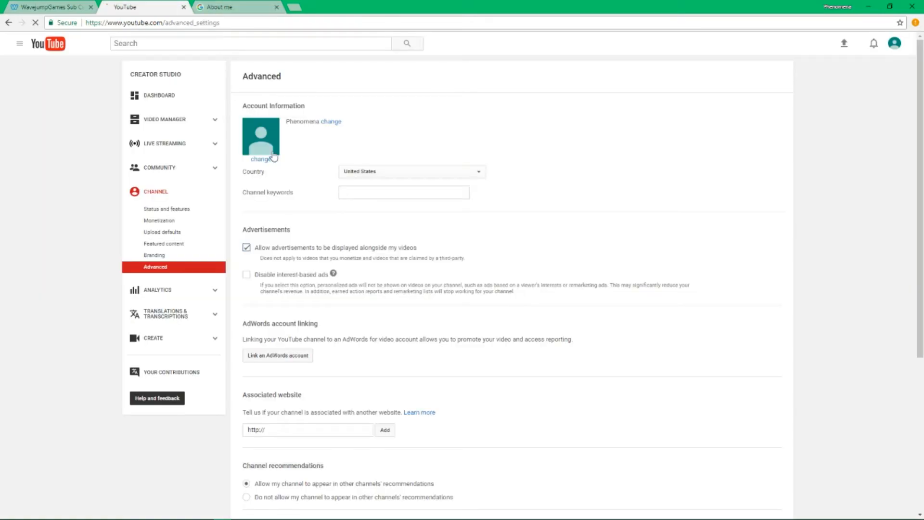
Leave the Associated website field empty and close the About me tab
scroll(365, 136, down, 2)
scroll(364, 137, down, 3)
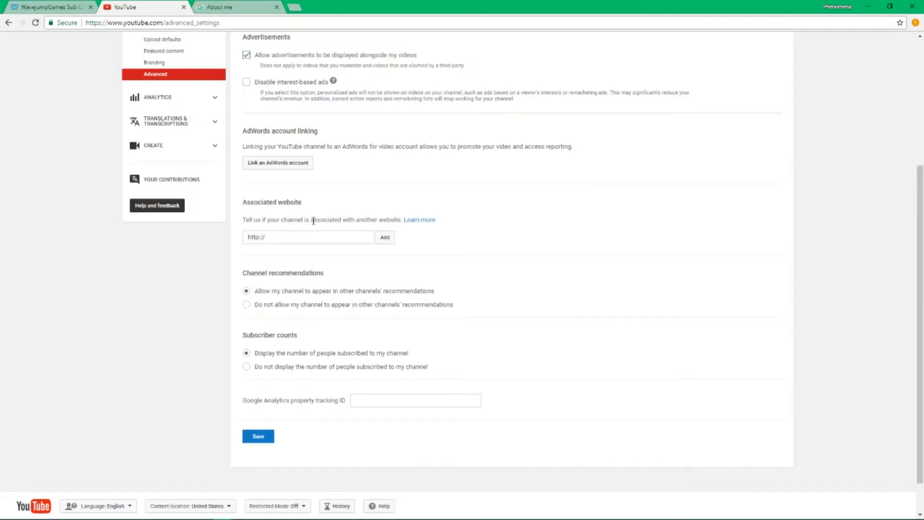
scroll(549, 210, down, 1)
scroll(544, 221, up, 1)
click(331, 242)
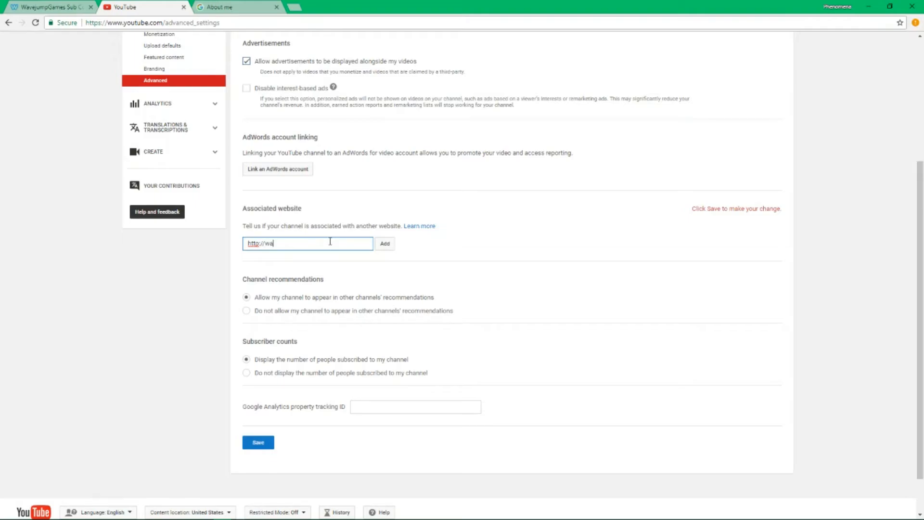
drag(322, 242, 169, 233)
click(655, 284)
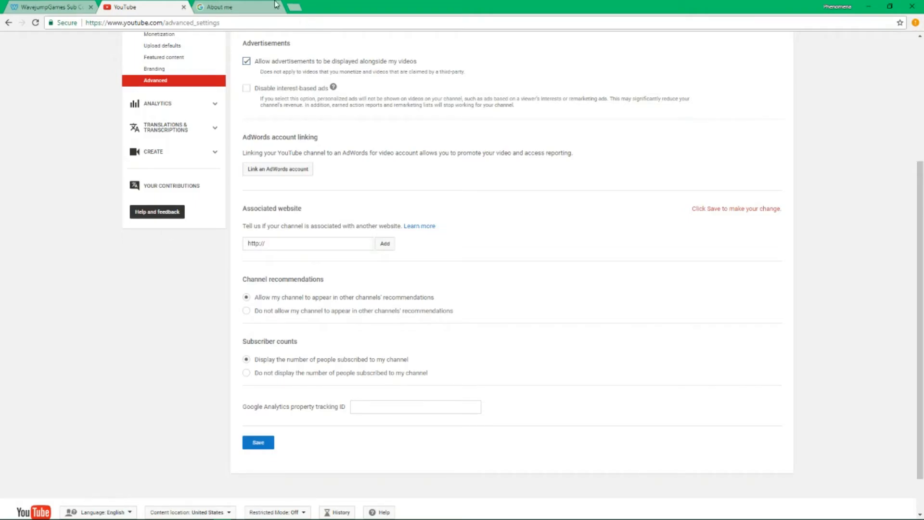
click(250, 6)
click(276, 6)
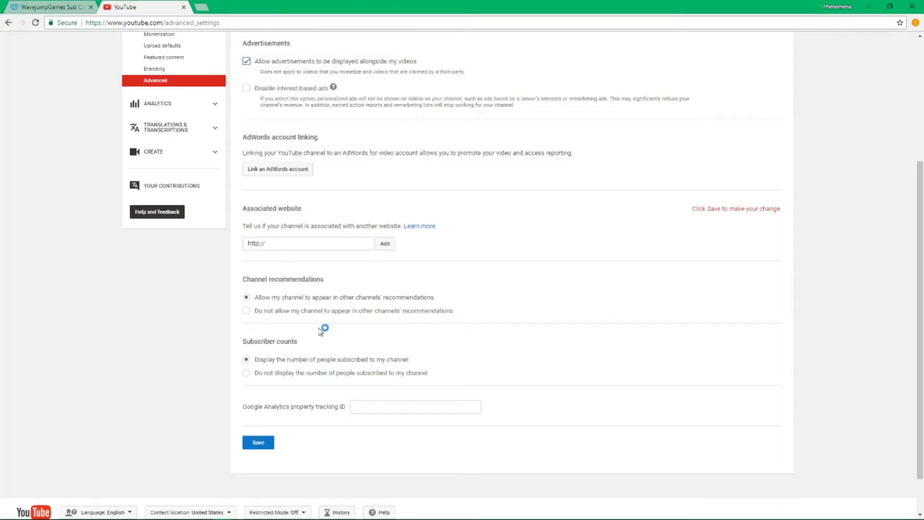
Save the Advanced channel settings with United States as the country
drag(460, 365, 518, 366)
click(518, 366)
click(252, 448)
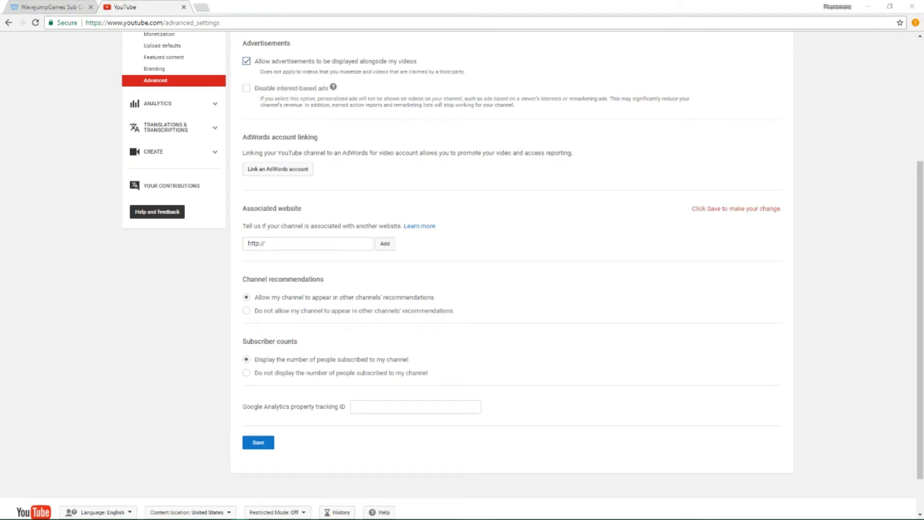
click(258, 442)
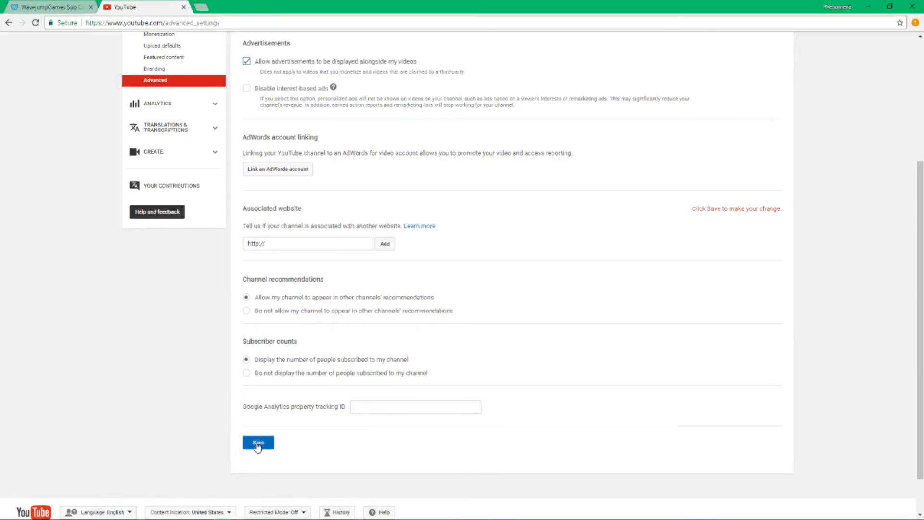
drag(251, 407, 382, 400)
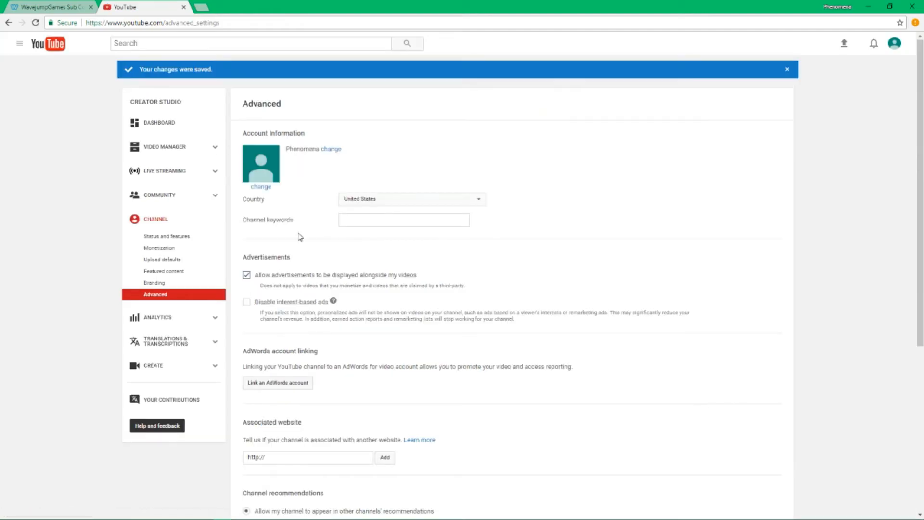
Browse Analytics and Translations & Transcriptions, then open Create > Audio Library's free tracks
click(168, 326)
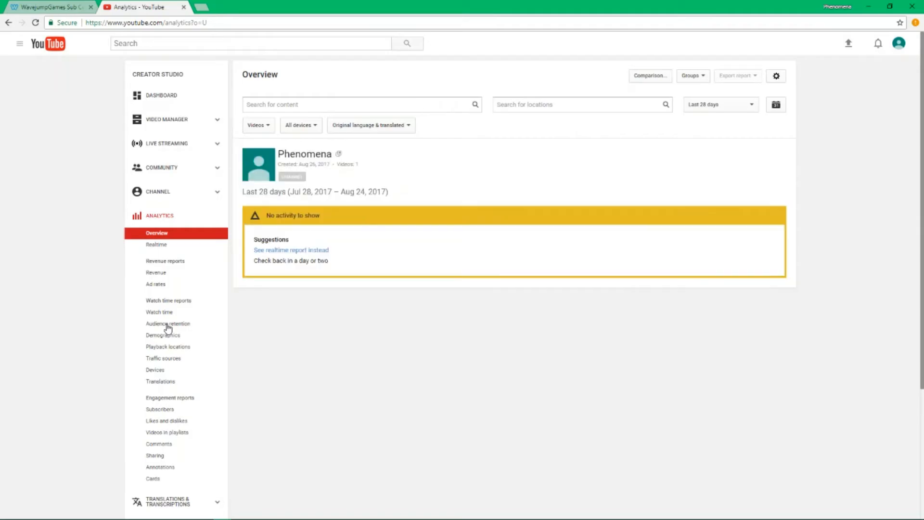
scroll(119, 222, down, 3)
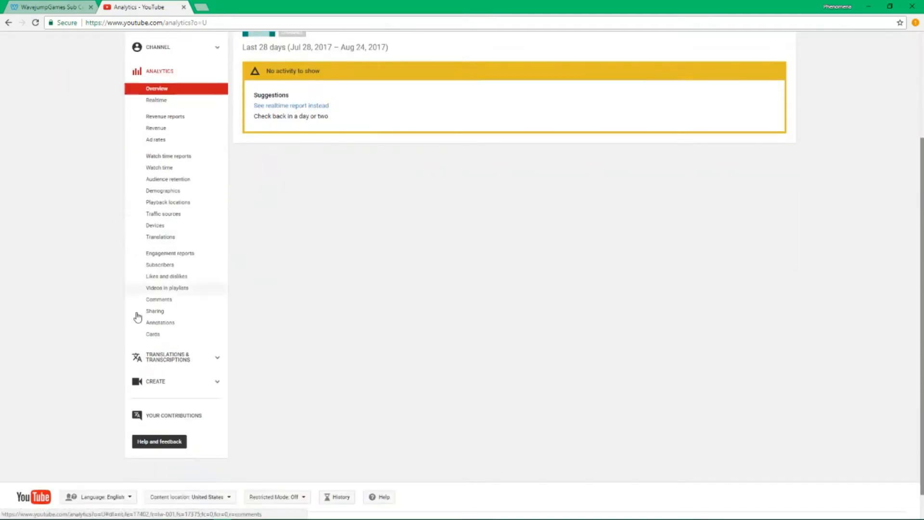
click(198, 358)
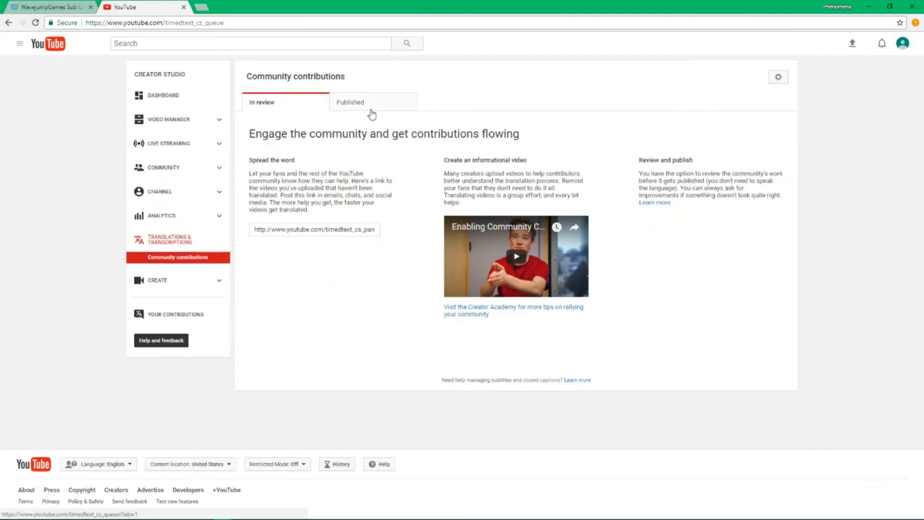
click(193, 284)
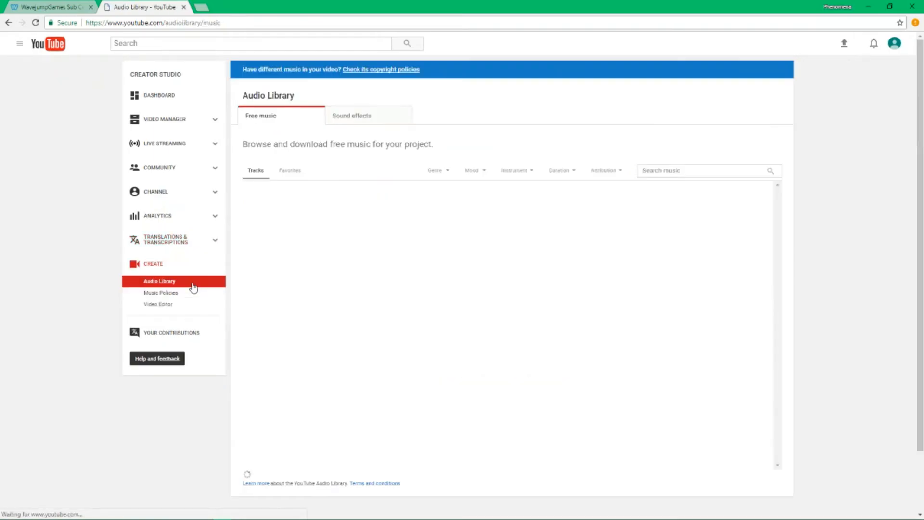
scroll(366, 142, down, 1)
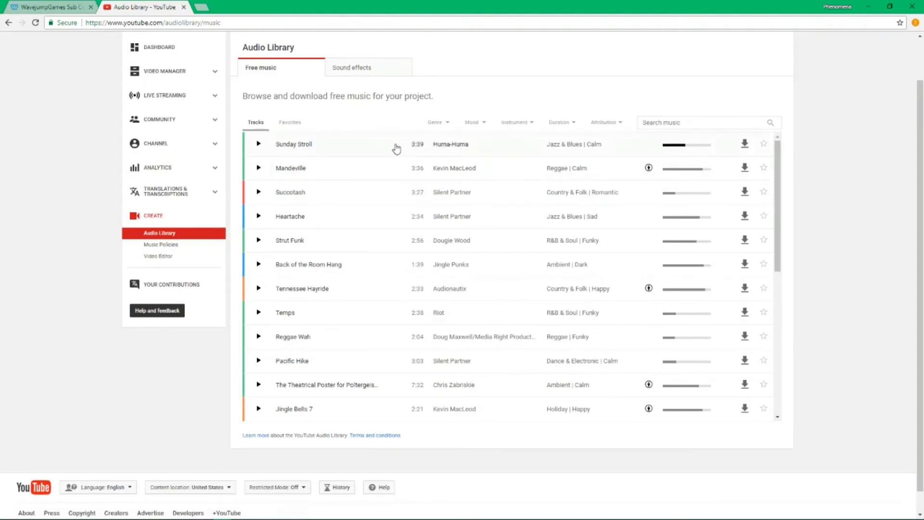
scroll(495, 289, down, 10)
scroll(496, 289, up, 11)
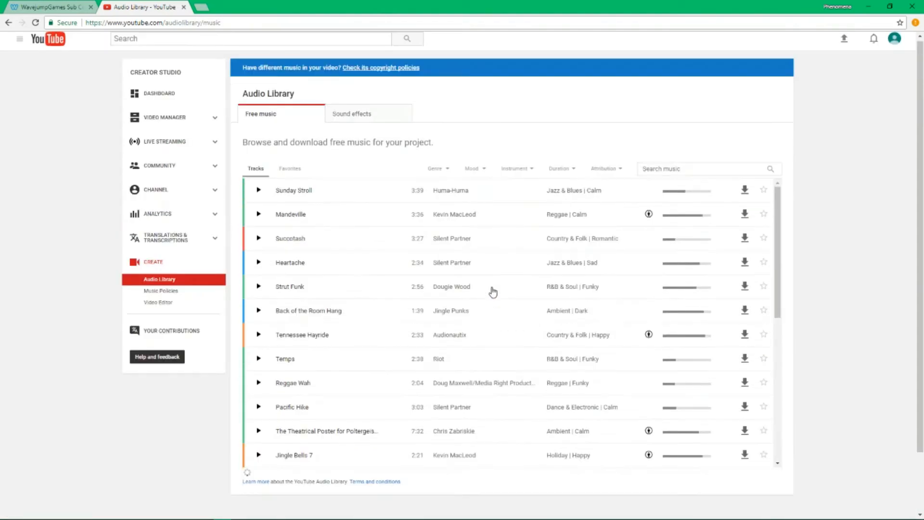
Open Video Manager, then search 'nocopyrightsounds' in a new tab
click(195, 119)
key(ctrl+t)
text(nocopyright)
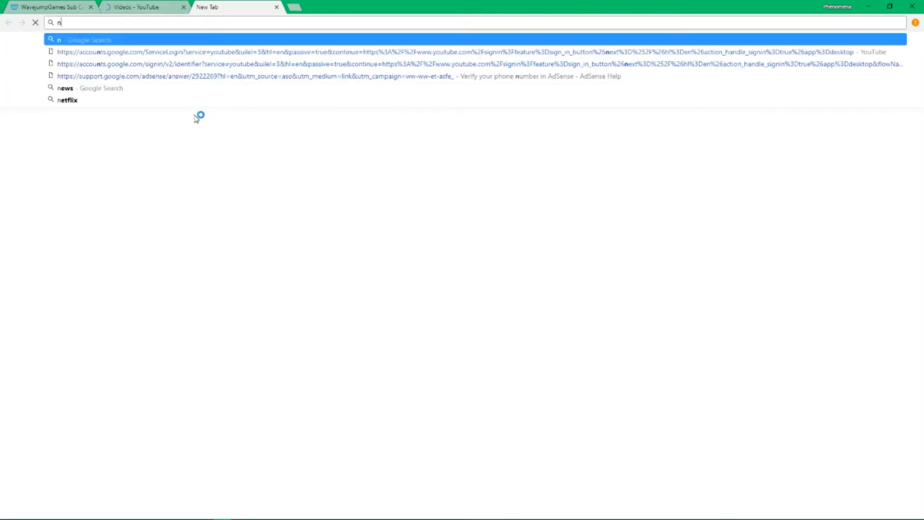
key(Delete)
text(sounds)
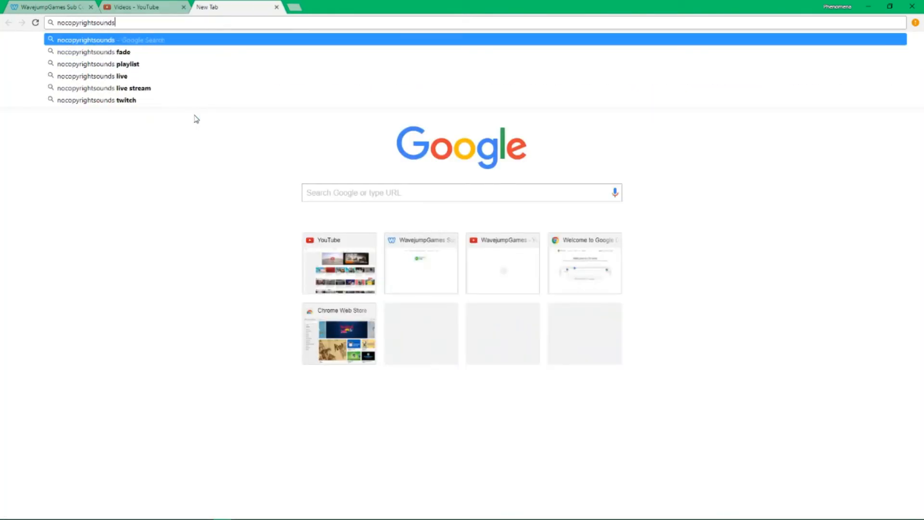
key(Return)
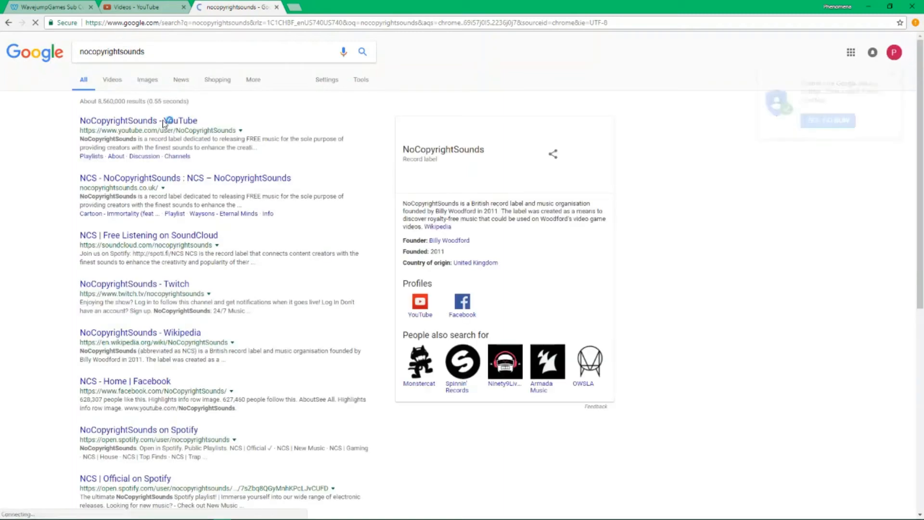
Open the NoCopyrightSounds channel's Videos, load more, and play Rob Gasser - Ricochet
click(164, 121)
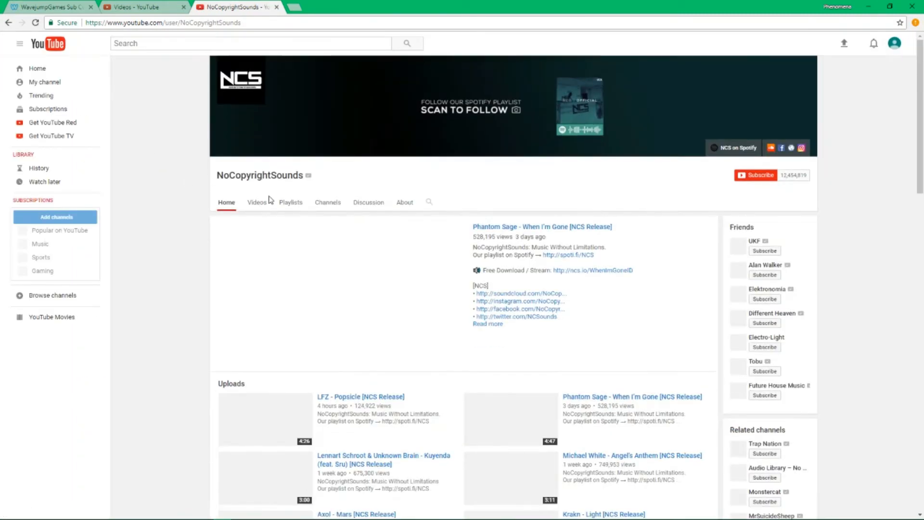
click(259, 206)
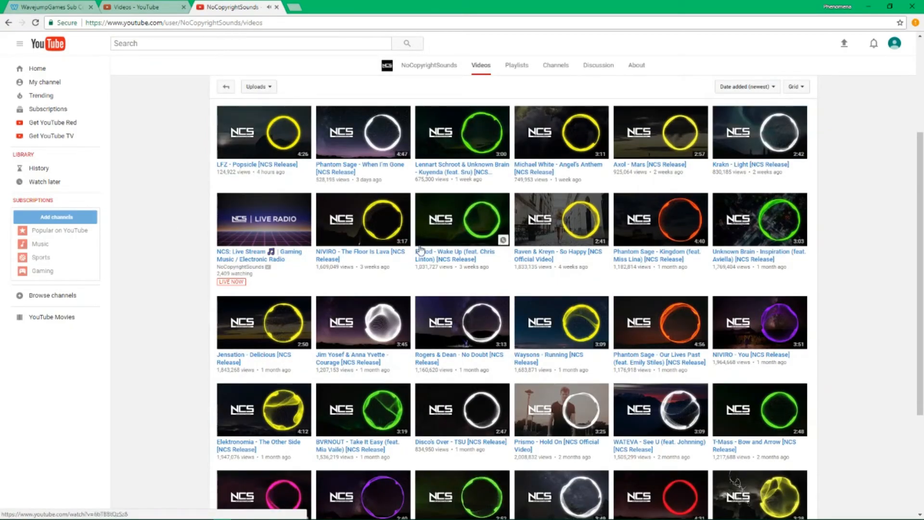
scroll(492, 222, down, 2)
scroll(492, 222, down, 3)
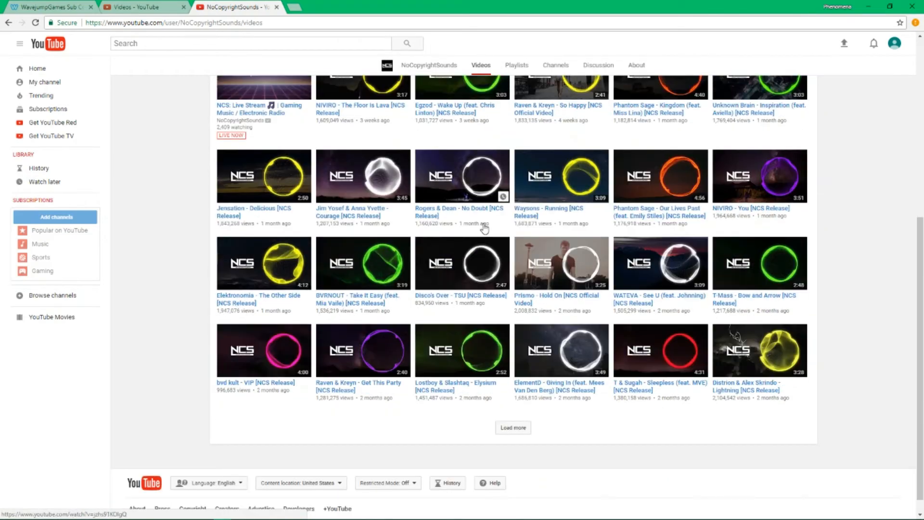
click(505, 408)
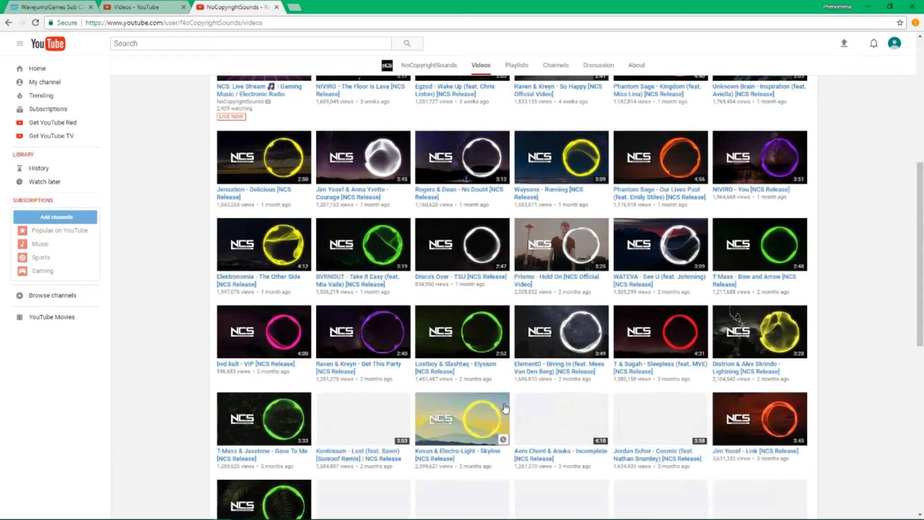
scroll(779, 257, down, 2)
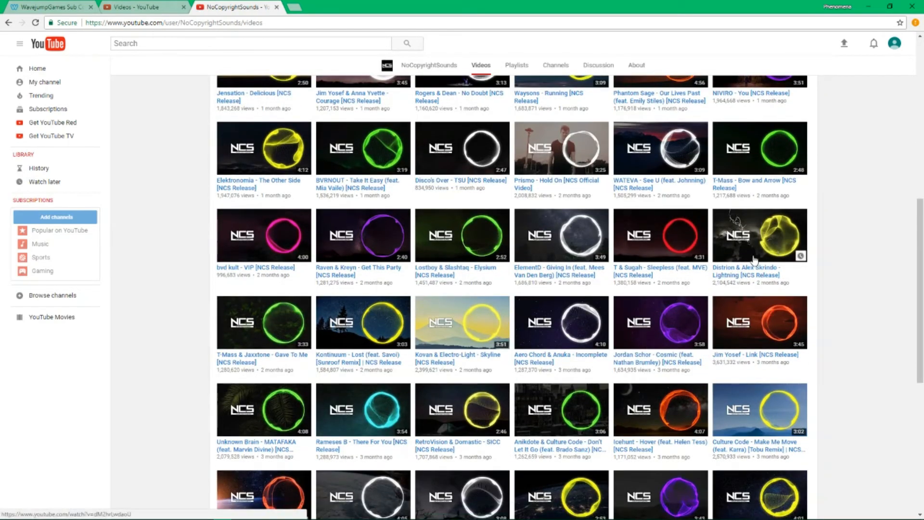
scroll(778, 258, down, 3)
scroll(583, 378, down, 5)
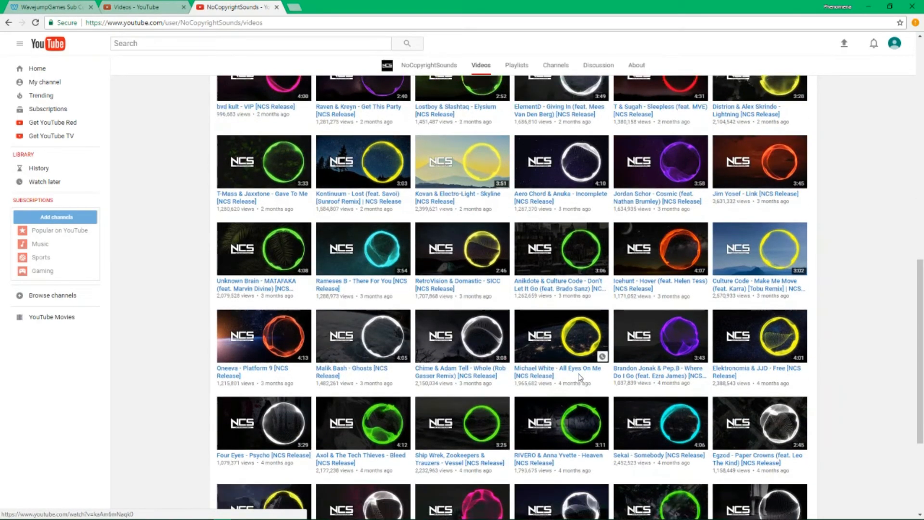
click(599, 366)
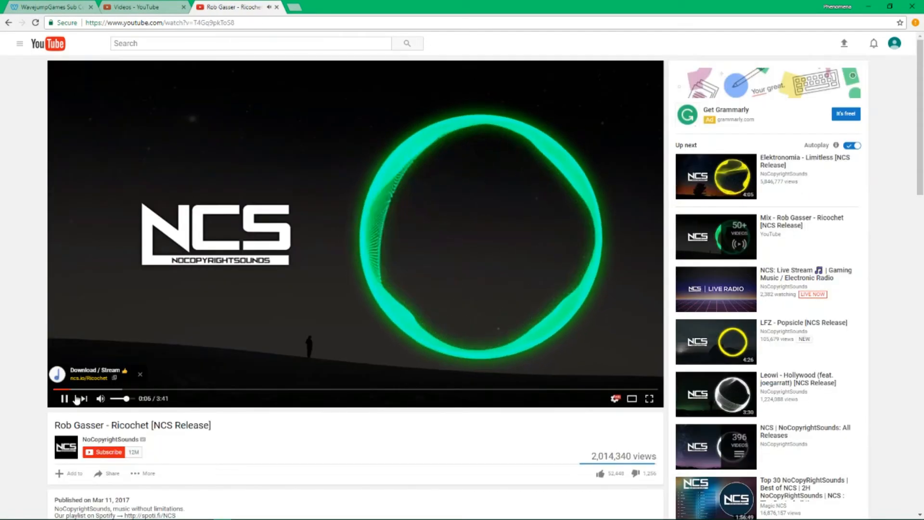
Expand the Ricochet video description and select its Song and Music credit lines
click(183, 6)
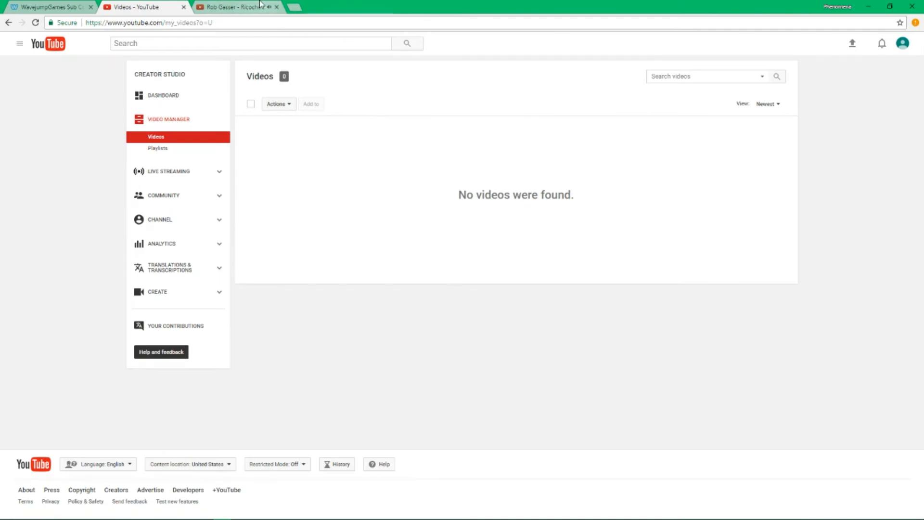
click(232, 7)
scroll(217, 393, down, 4)
click(197, 357)
scroll(196, 361, down, 3)
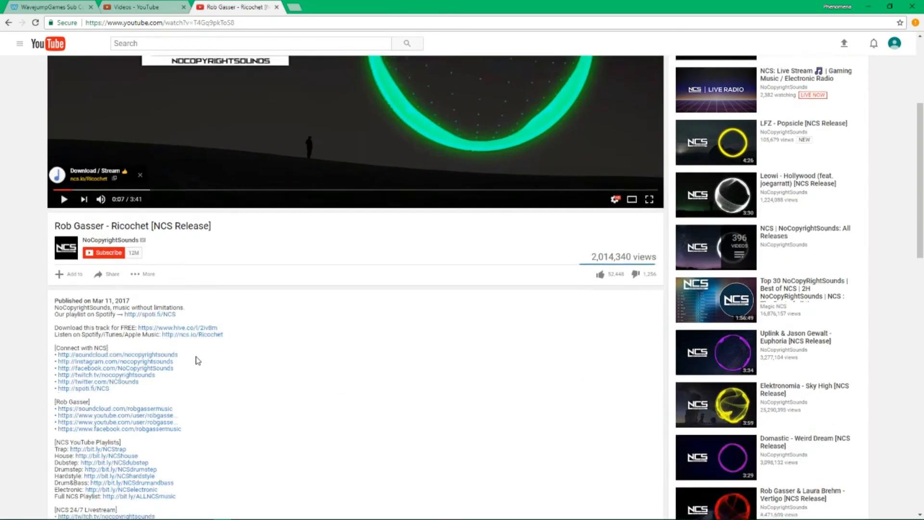
drag(54, 426, 192, 451)
right_click(191, 452)
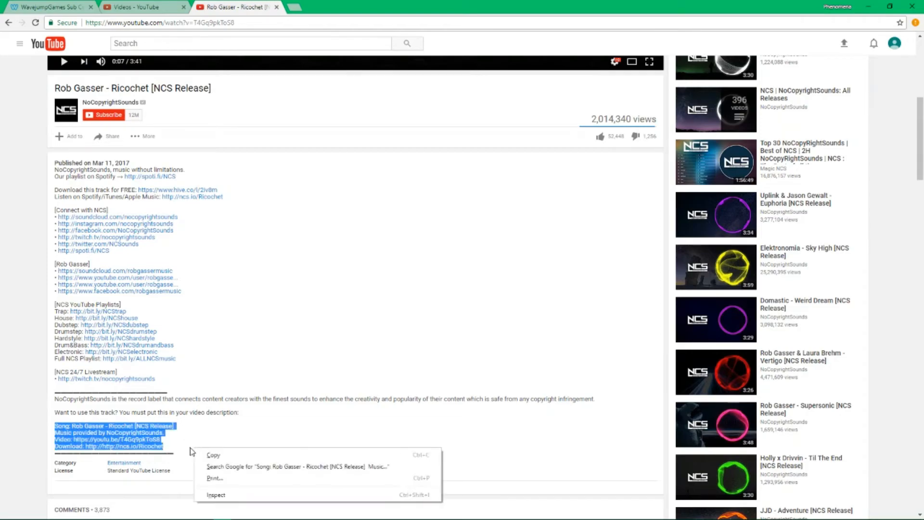
click(69, 446)
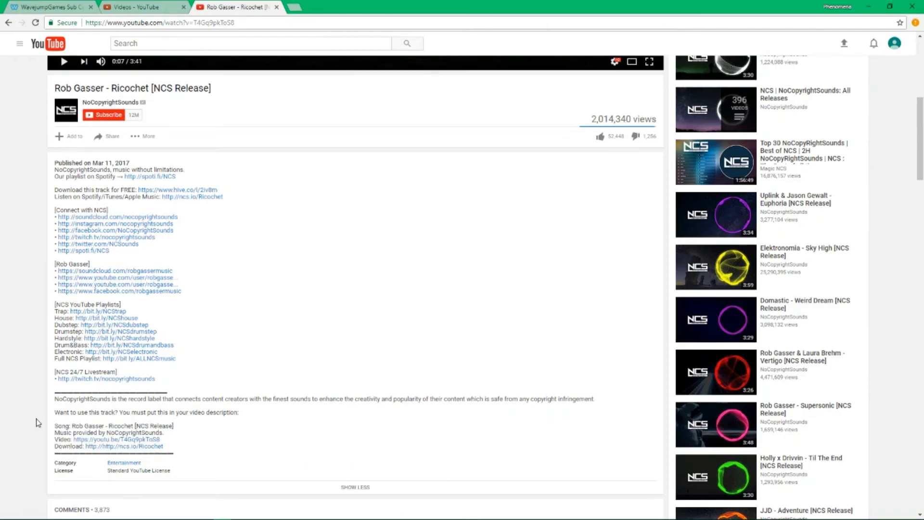
Select the remaining credit lines including the Video link, then return to Video Manager
drag(186, 440, 219, 443)
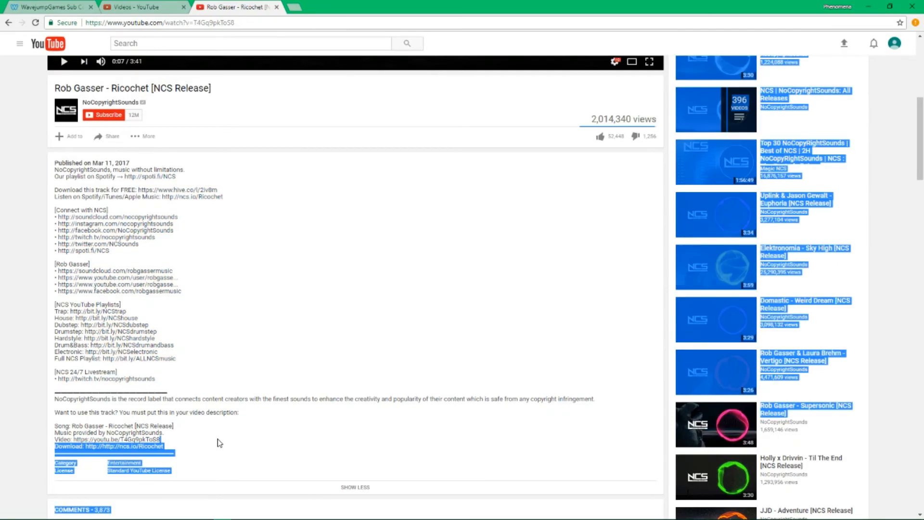
click(219, 443)
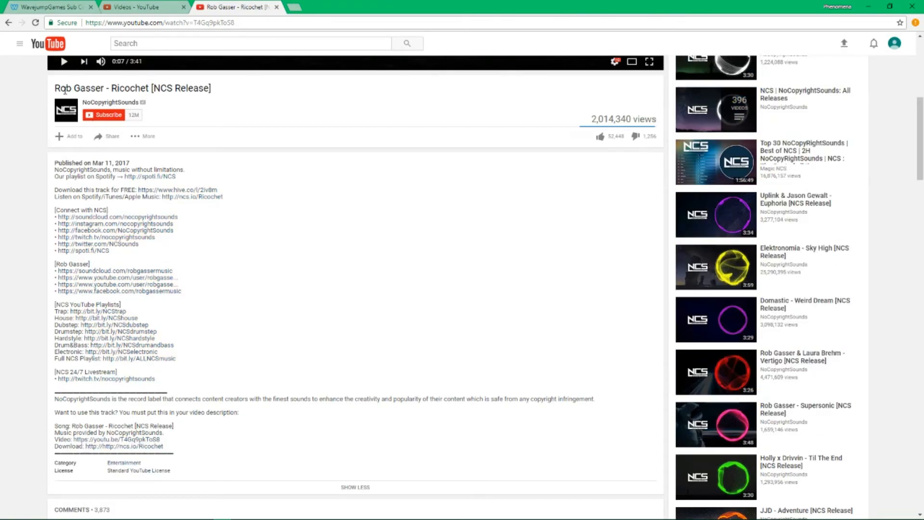
drag(60, 90, 160, 90)
drag(182, 437, 128, 439)
drag(55, 440, 205, 439)
click(206, 437)
click(161, 5)
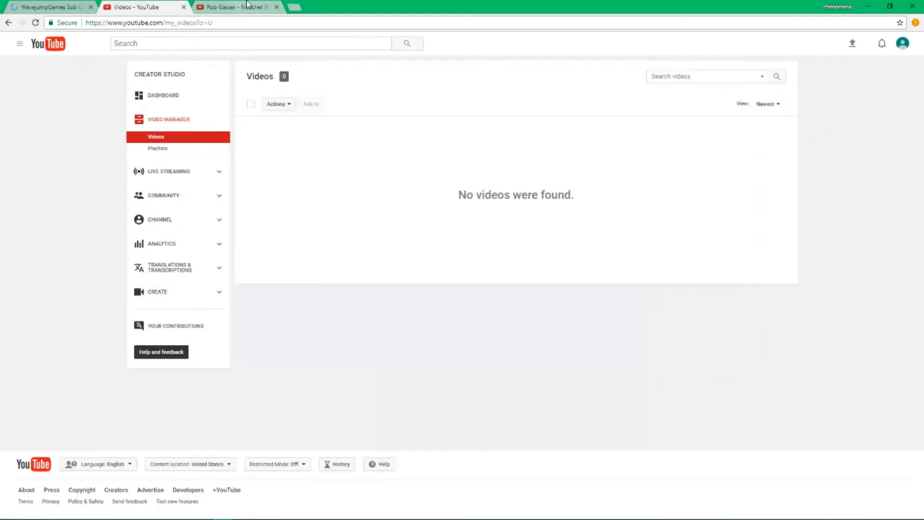
Close the Rob Gasser - Ricochet tab and return to the Phenomena Creator Studio dashboard
click(276, 7)
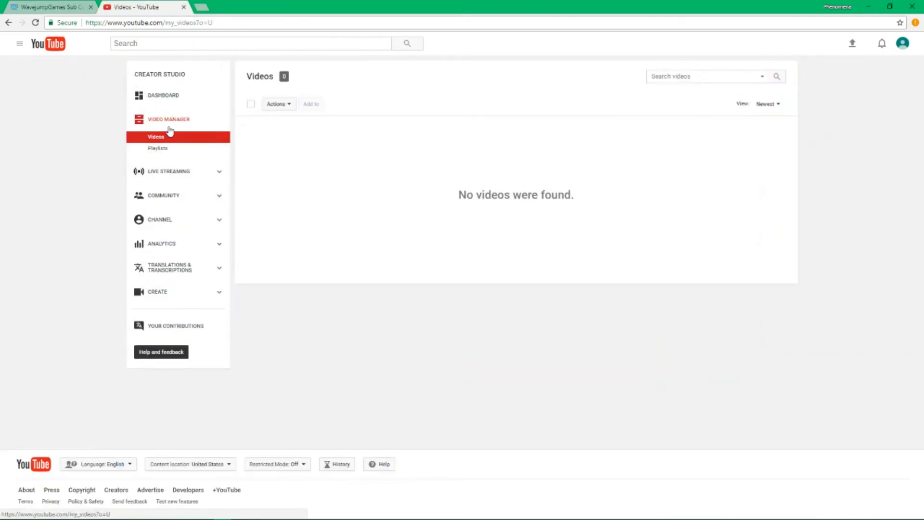
click(153, 105)
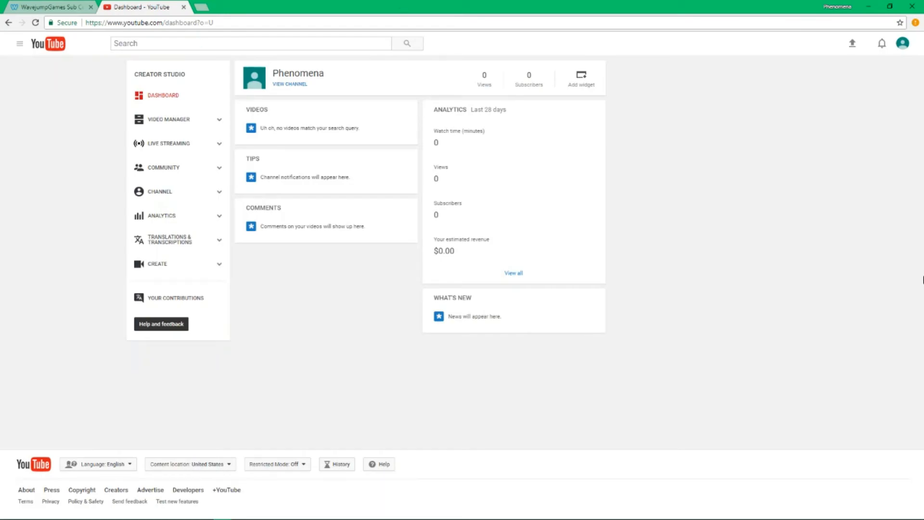
View the Phenomena channel page from Creator Studio via the account menu
click(903, 43)
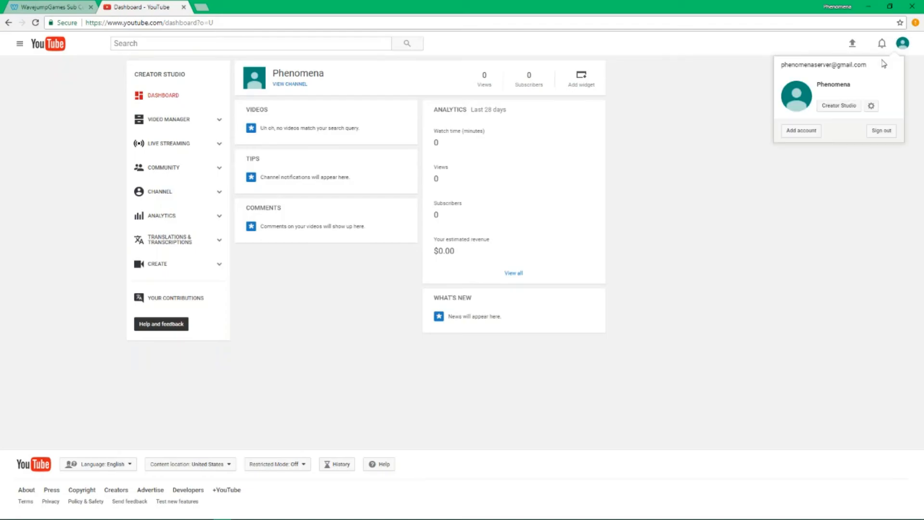
click(832, 107)
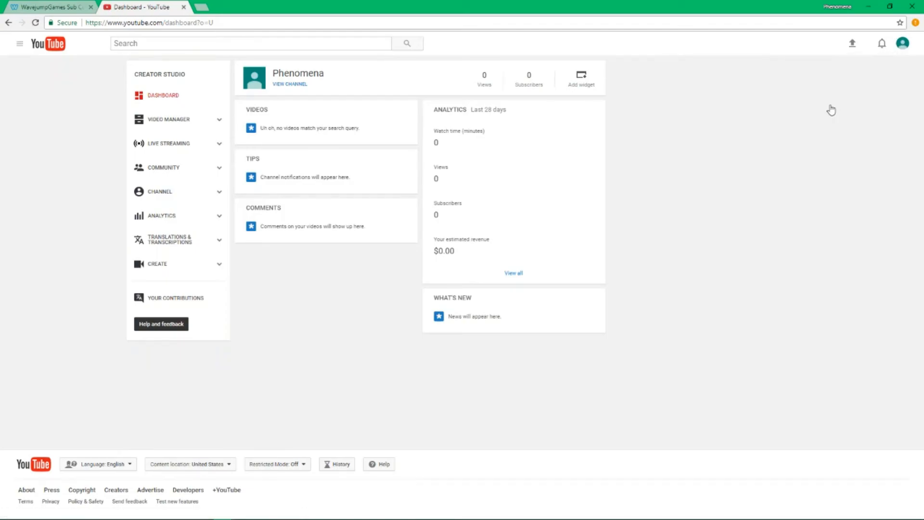
click(300, 84)
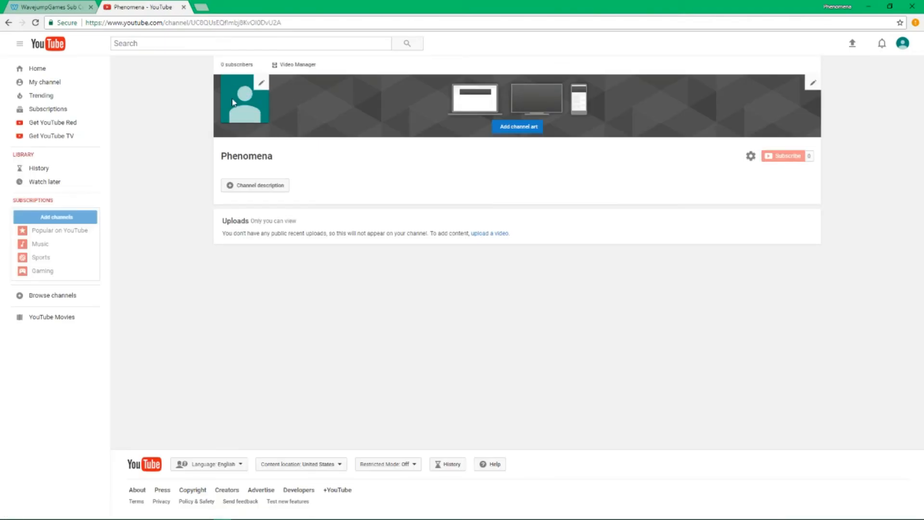
drag(250, 114, 267, 126)
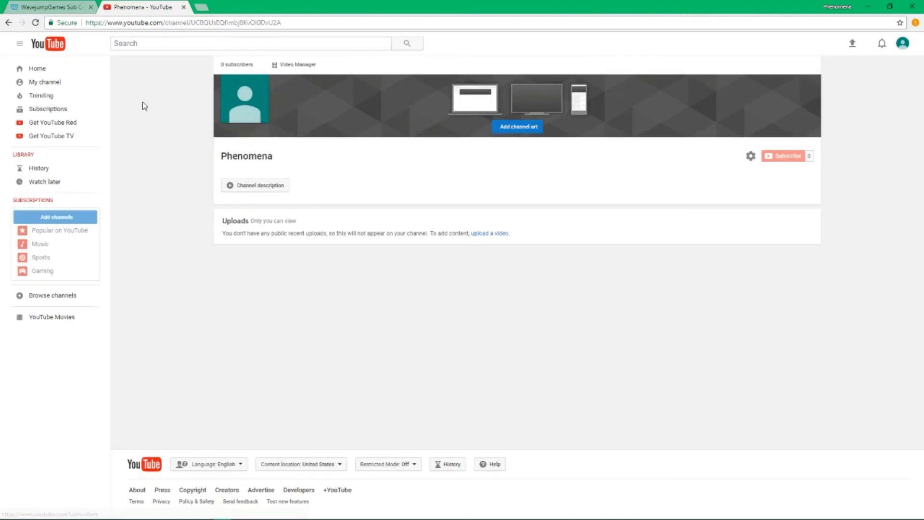
Select the channel page's web address, then open YouTube account settings from the avatar menu
click(320, 22)
click(392, 154)
click(904, 46)
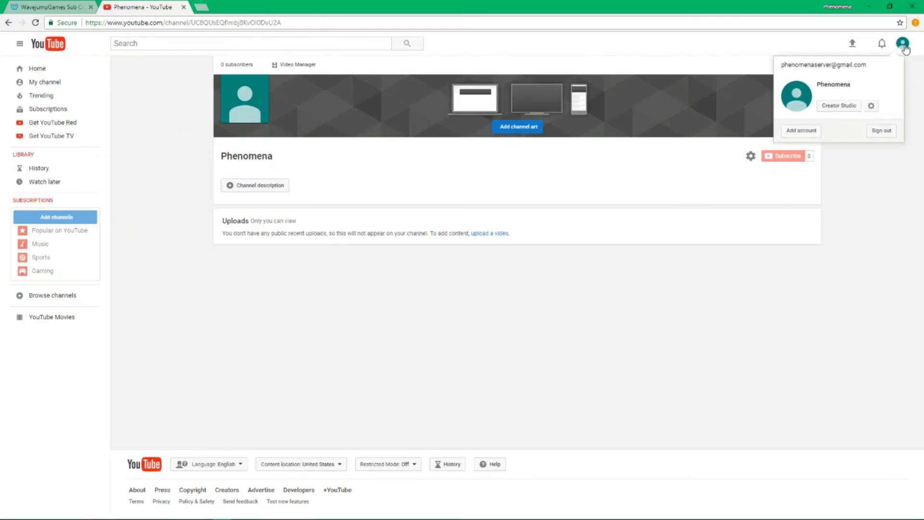
click(872, 107)
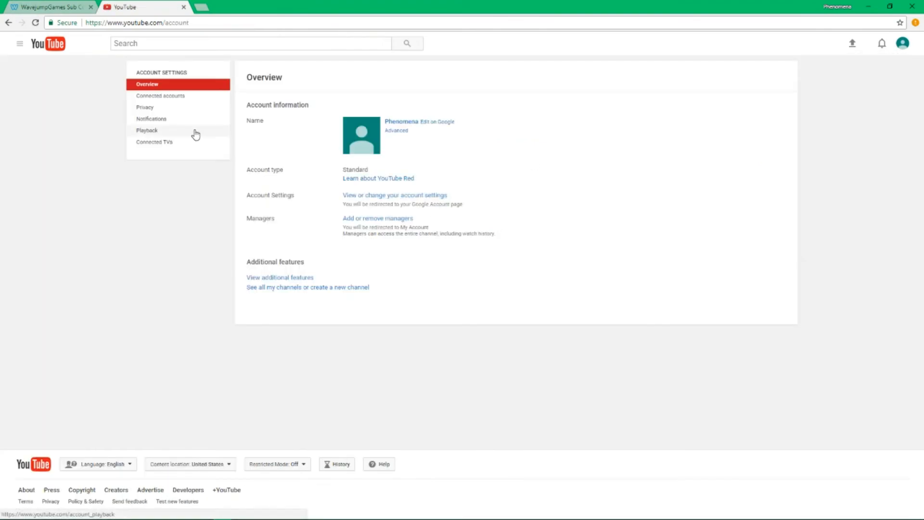
In the Phenomena brand account's permissions, add WavejumpGames as a new user
click(358, 220)
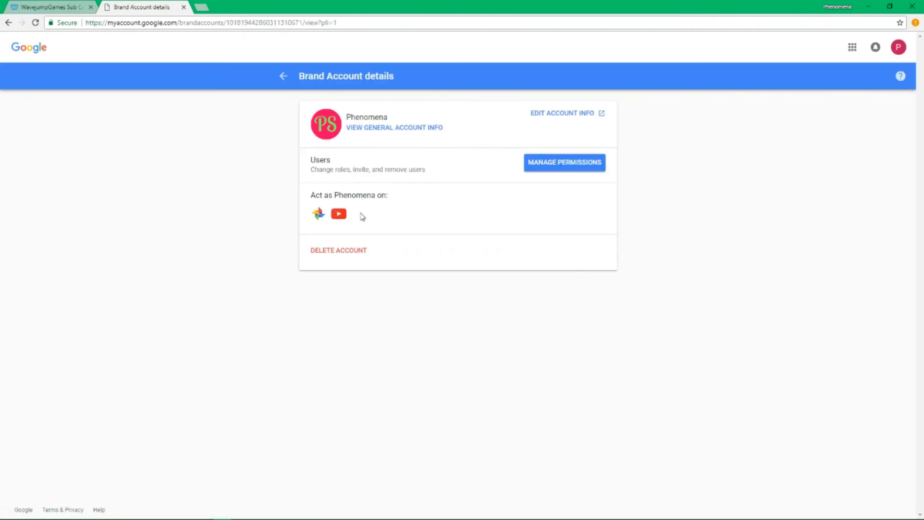
click(561, 164)
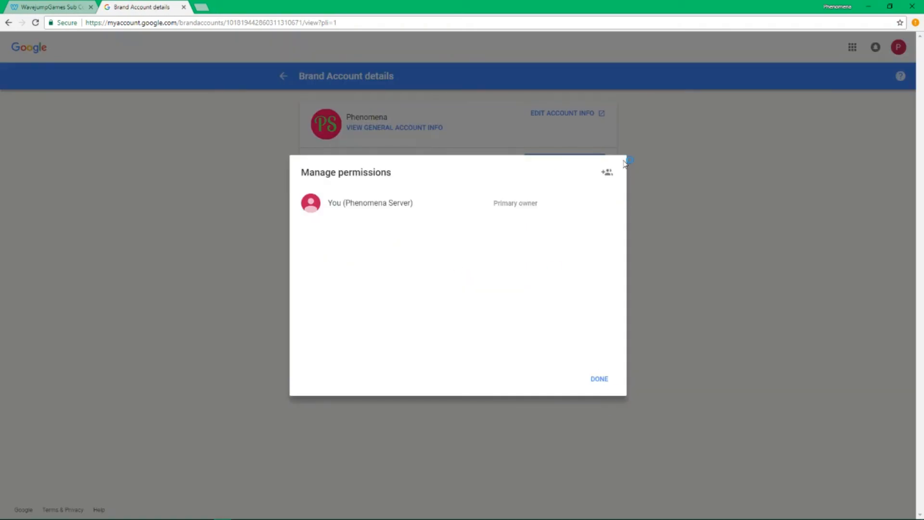
click(607, 172)
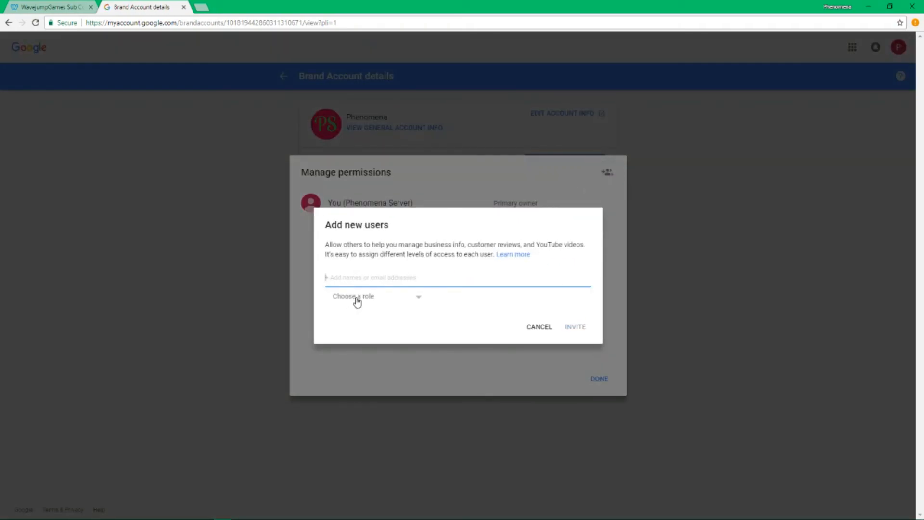
text(Waveump)
key(BackSpace)
key(BackSpace)
key(BackSpace)
text(ju)
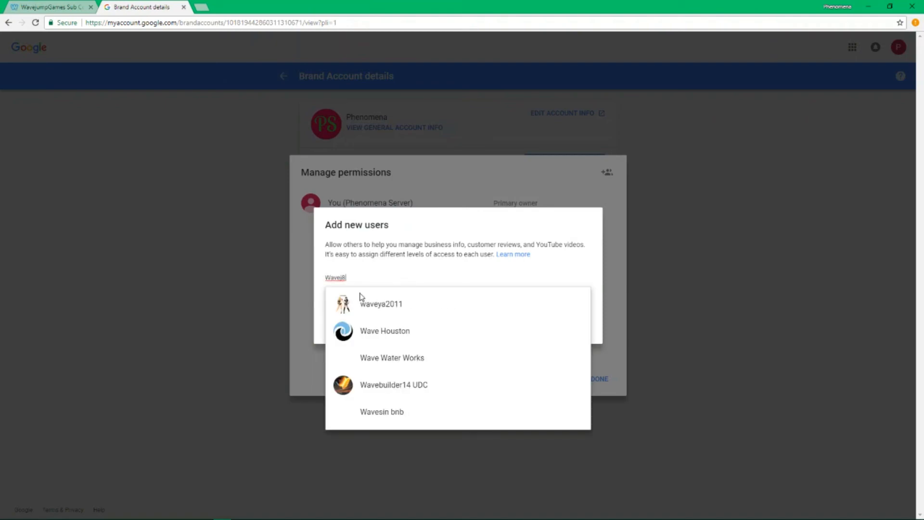
text(mpGames)
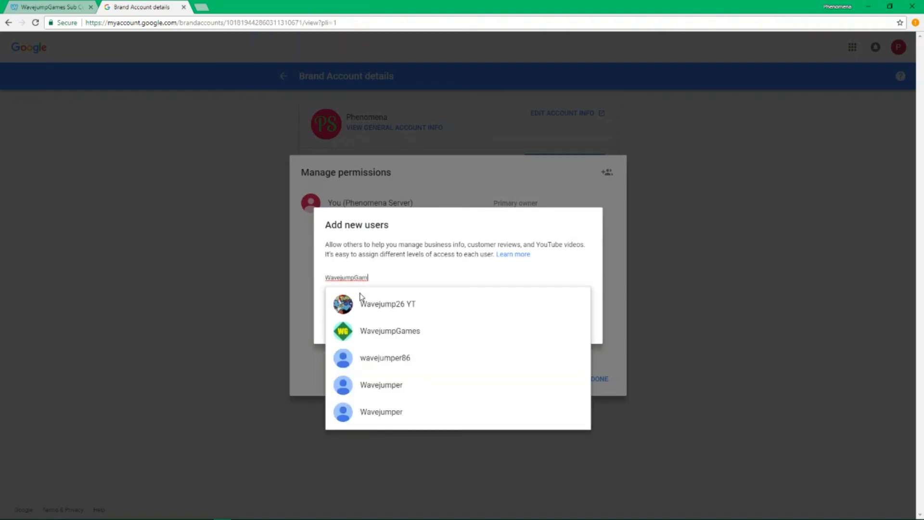
click(375, 300)
Give WavejumpGames the Owner role, send the invitation, and return to YouTube settings
click(378, 302)
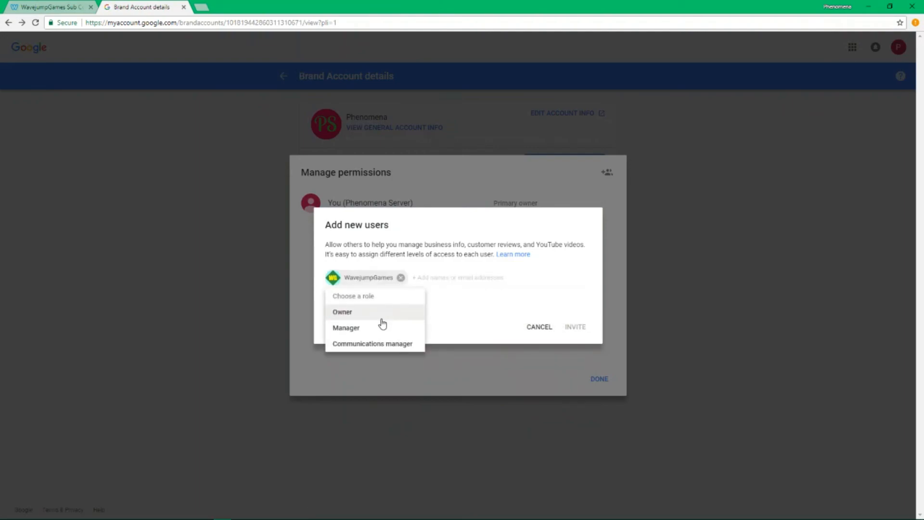
click(382, 318)
click(577, 327)
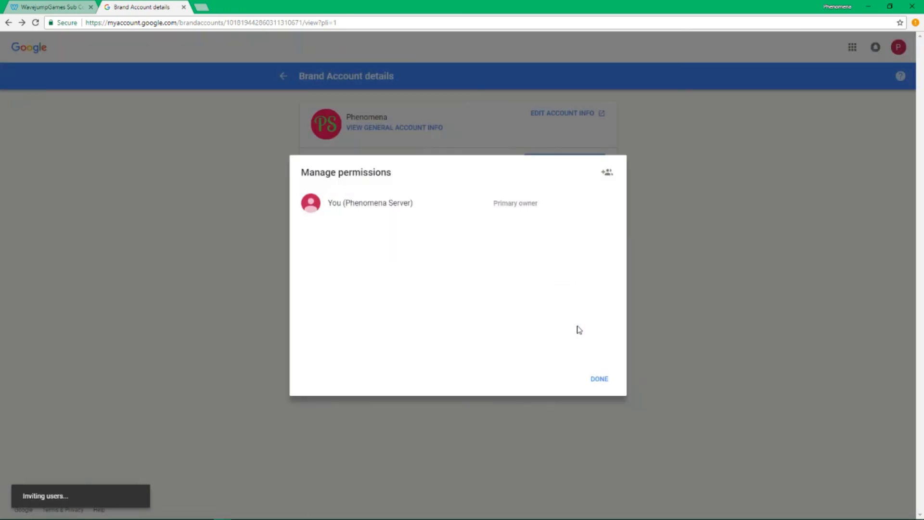
click(602, 382)
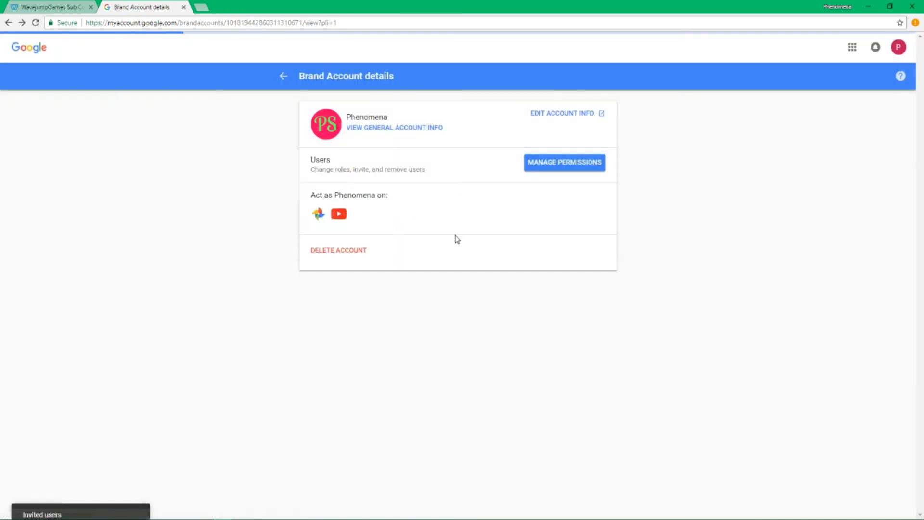
click(8, 24)
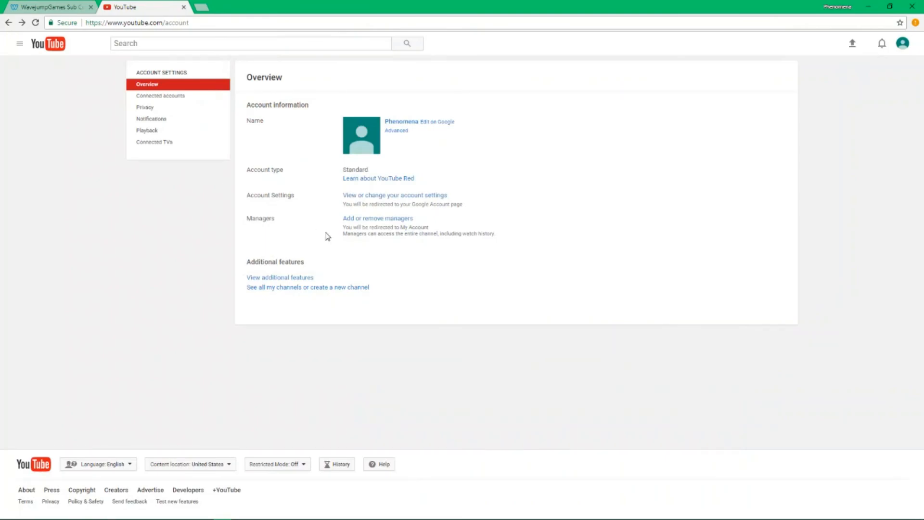
Move through Connected accounts and Privacy to the Notifications settings page
drag(523, 225, 394, 228)
click(392, 234)
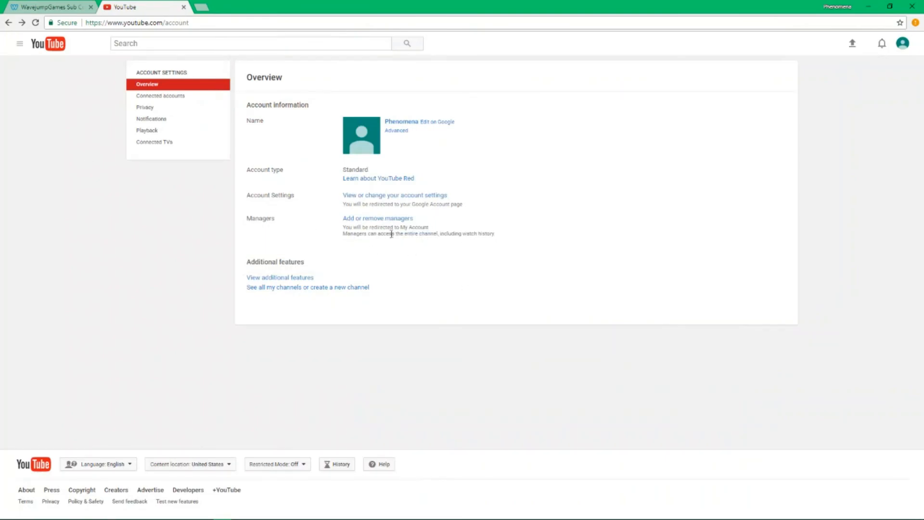
click(174, 100)
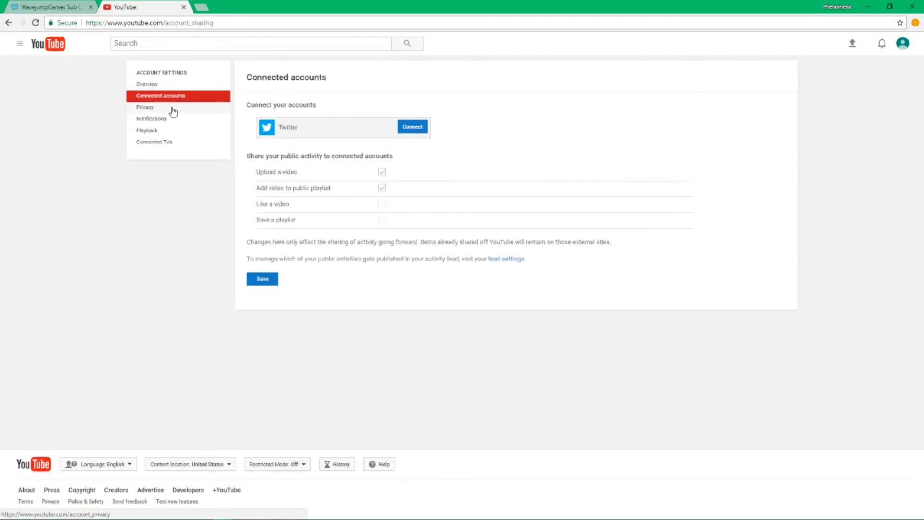
click(173, 108)
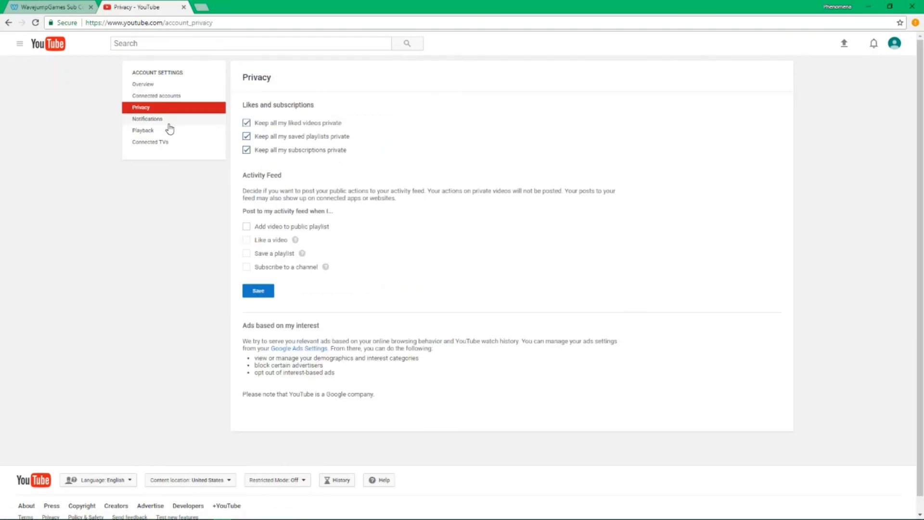
click(170, 120)
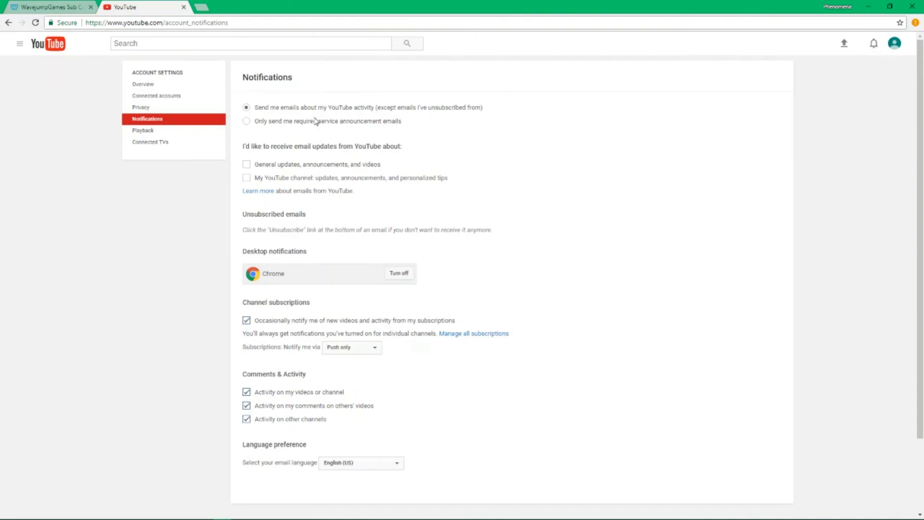
Receive only required service announcement emails and turn off occasional subscription activity notifications
click(380, 122)
drag(413, 117, 246, 121)
click(620, 182)
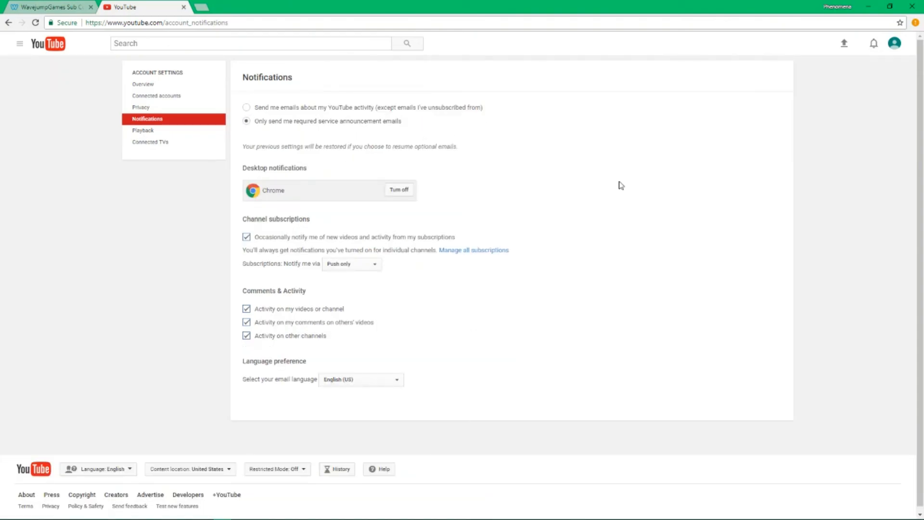
click(341, 239)
drag(237, 240, 530, 247)
click(629, 270)
Keep subscription alerts Push only, leave comment alerts on, and bring up Playback settings
scroll(628, 270, down, 1)
click(361, 259)
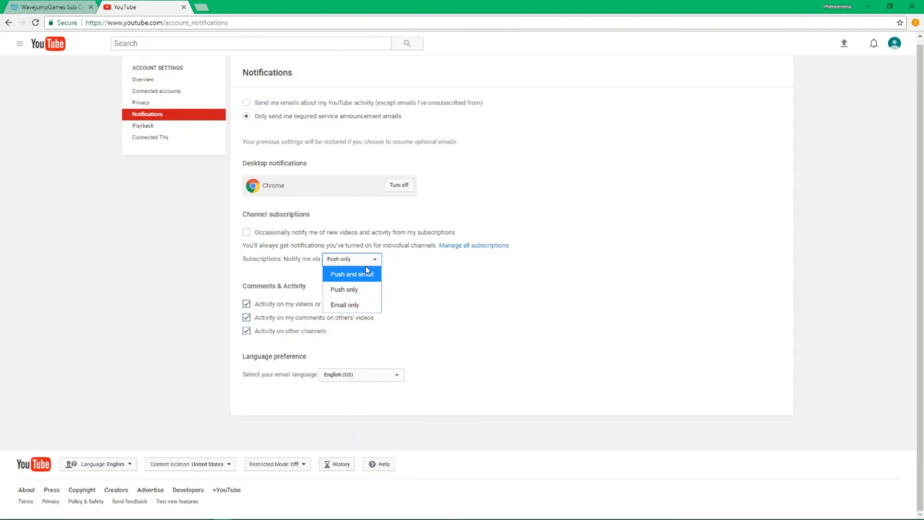
click(367, 262)
click(414, 348)
click(358, 321)
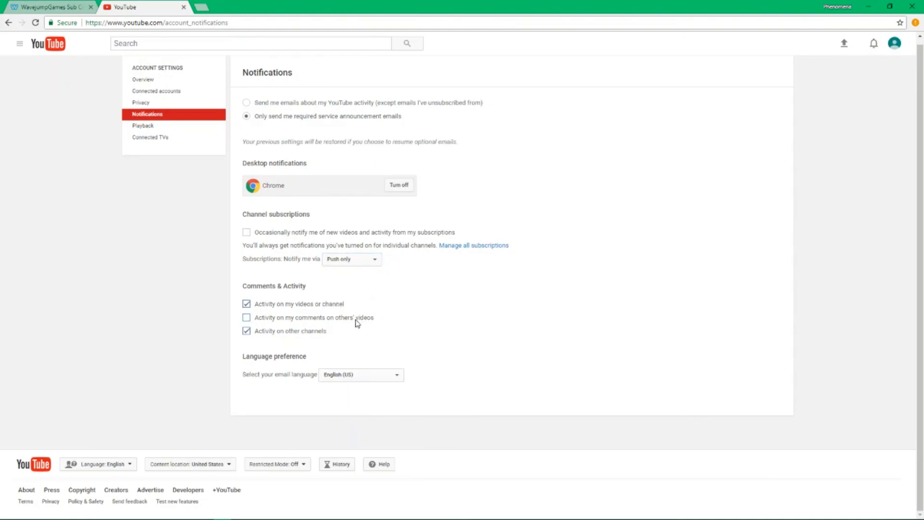
click(363, 324)
click(174, 127)
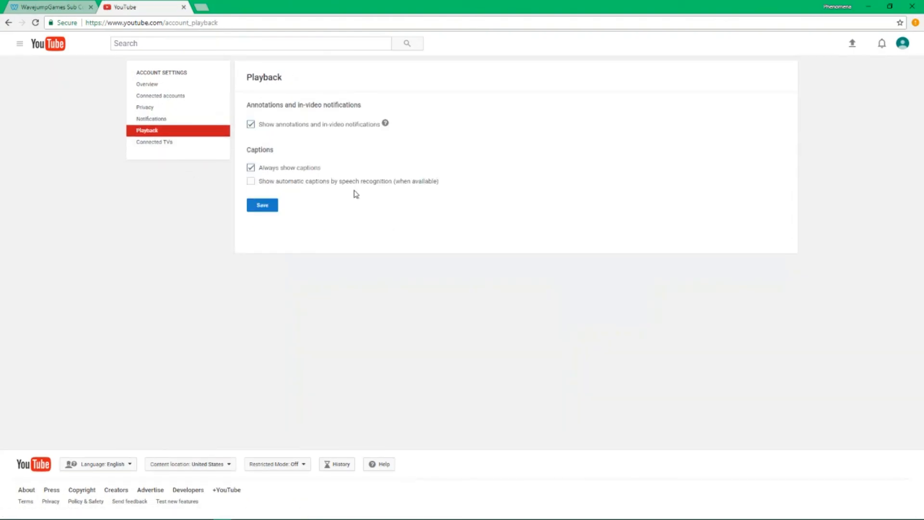
Pass through Connected TVs back to the account Overview, briefly checking the WavejumpGames tab
click(170, 144)
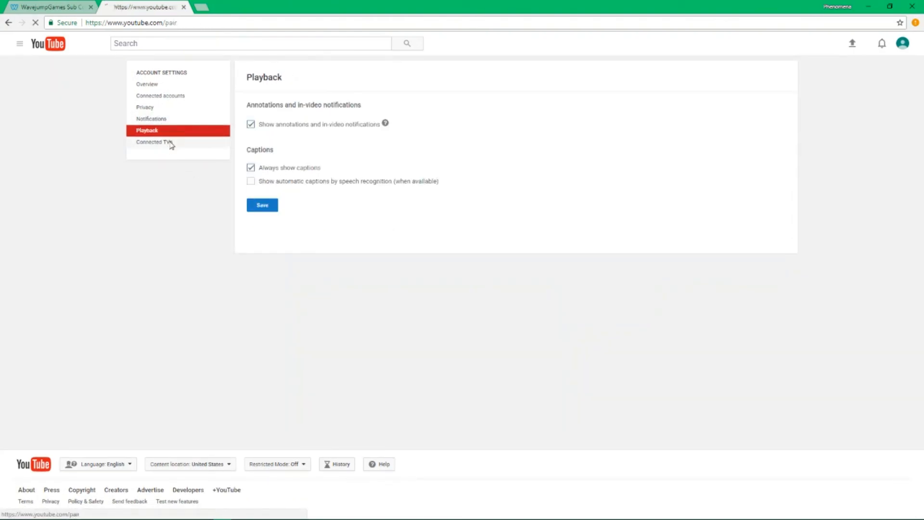
click(176, 88)
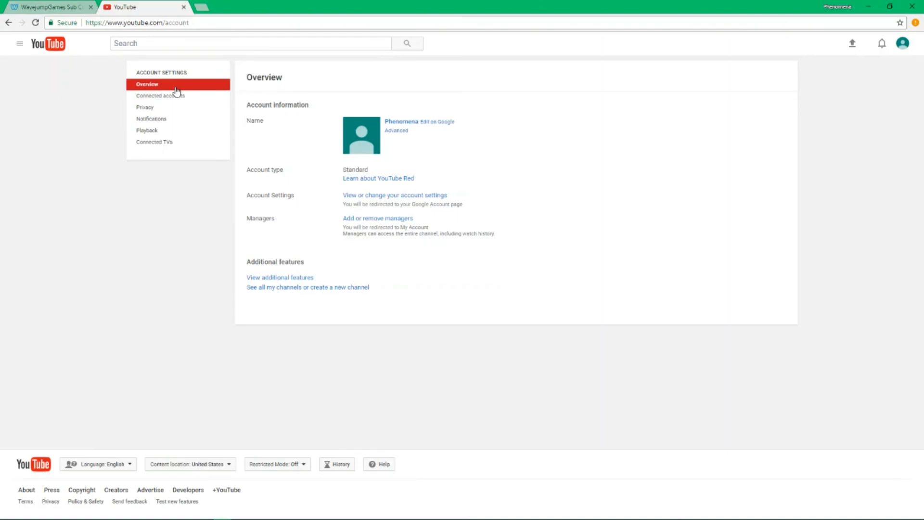
click(90, 2)
click(163, 3)
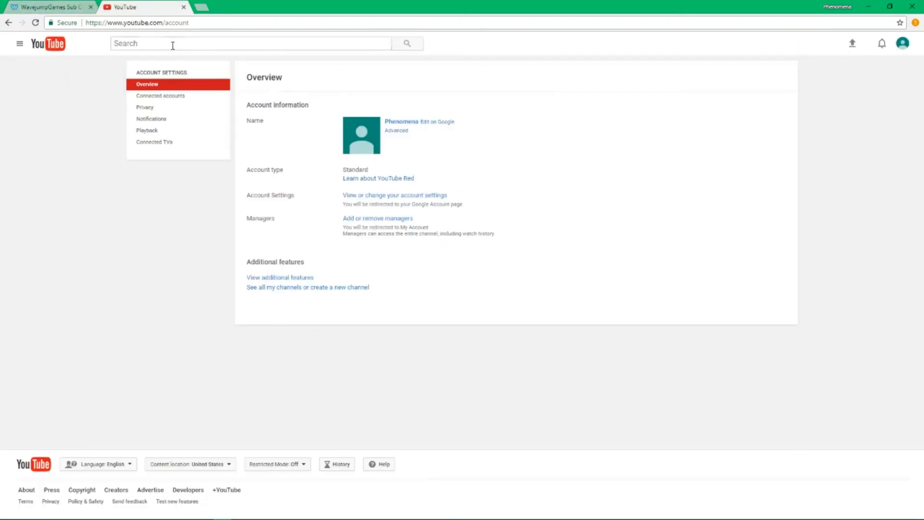